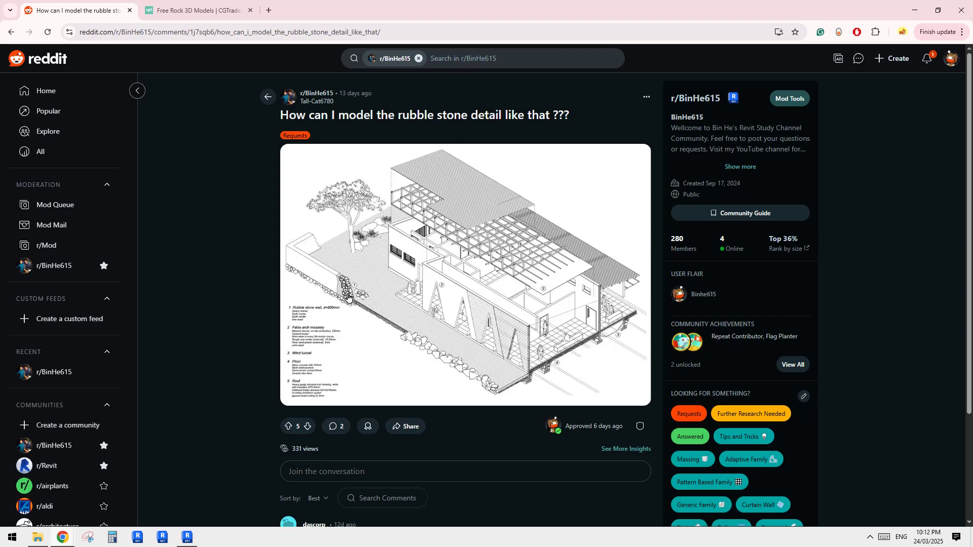
Examine the rubble stone drawing in the Reddit post and the reply about importing rock models into a family.
scroll(339, 333, "up", 3, "ctrl")
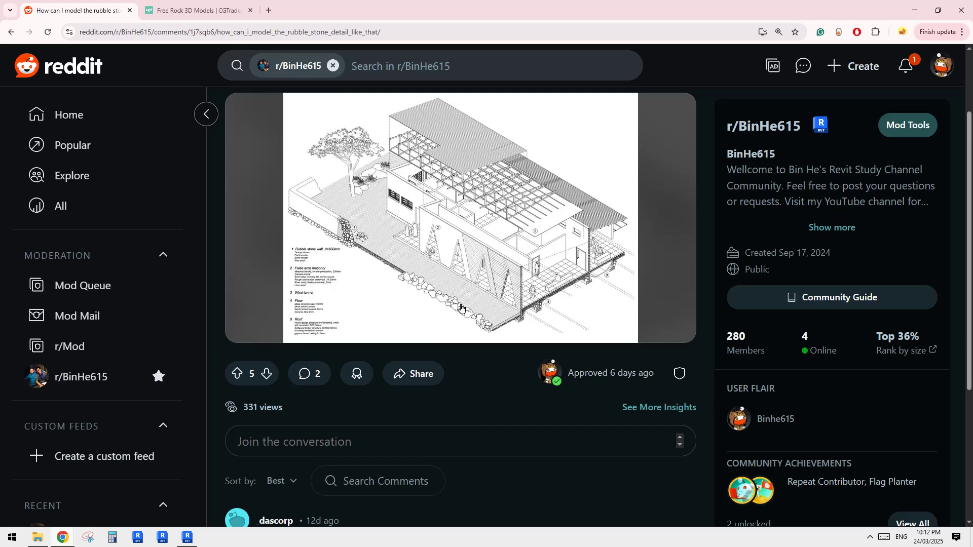
scroll(461, 307, "down", 1)
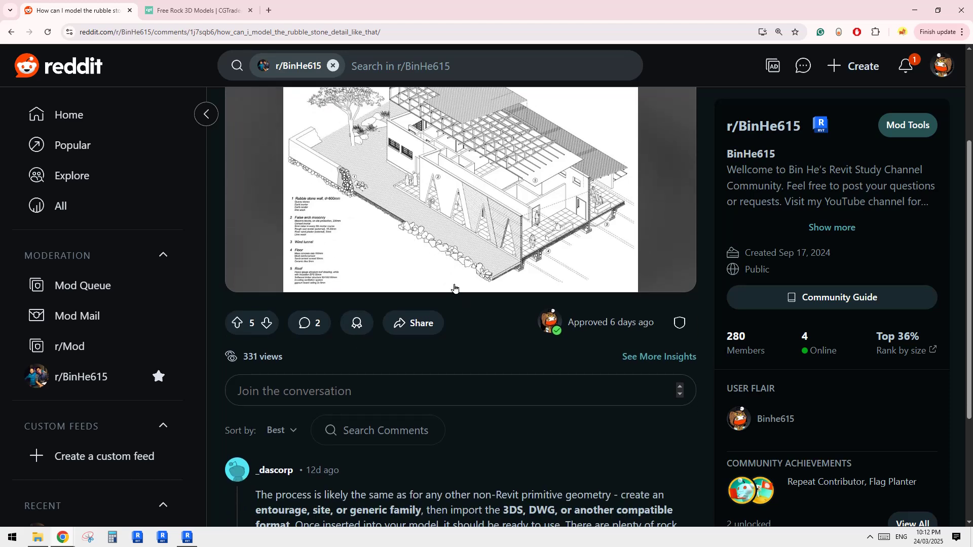
scroll(454, 288, "down", 1)
scroll(454, 288, "down", 1, "ctrl")
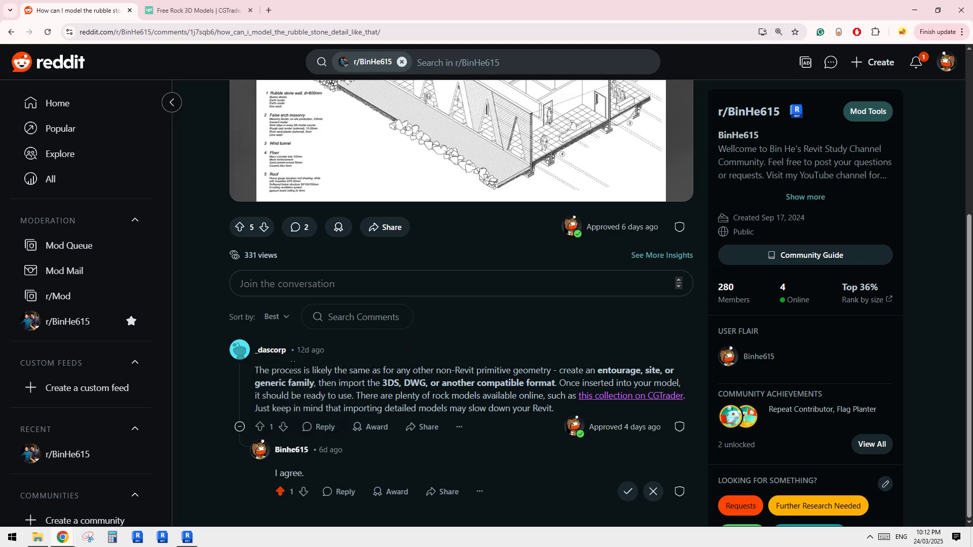
mouse_move(269, 359)
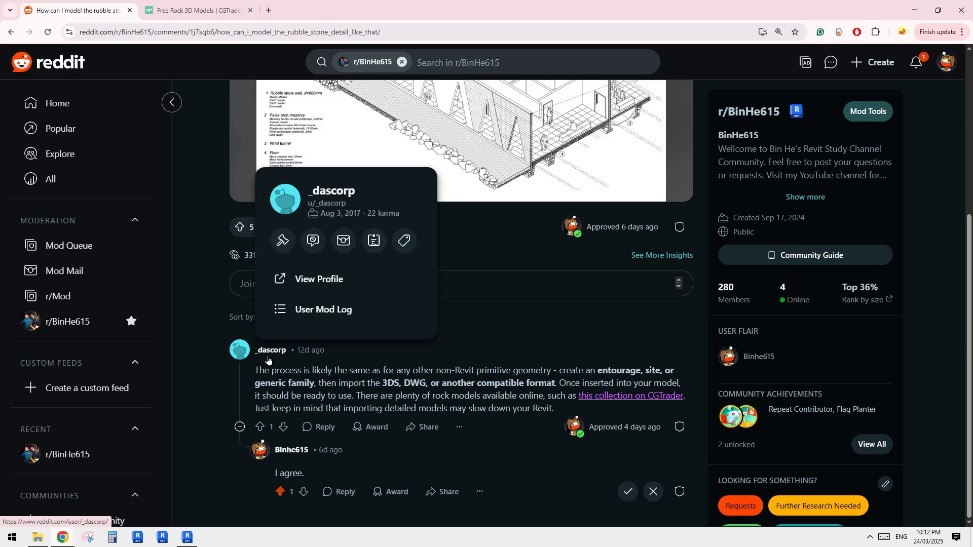
left_click(488, 369)
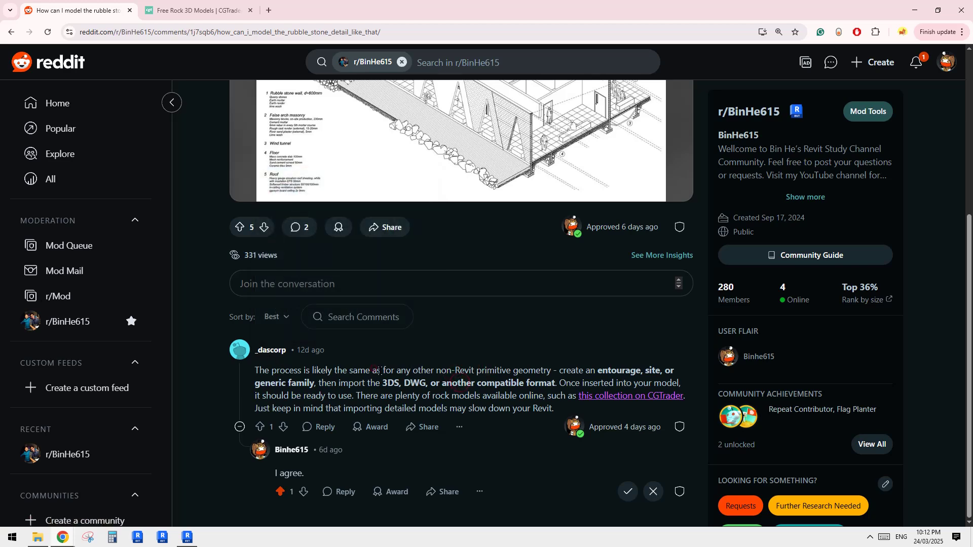
scroll(388, 373, "up", 3)
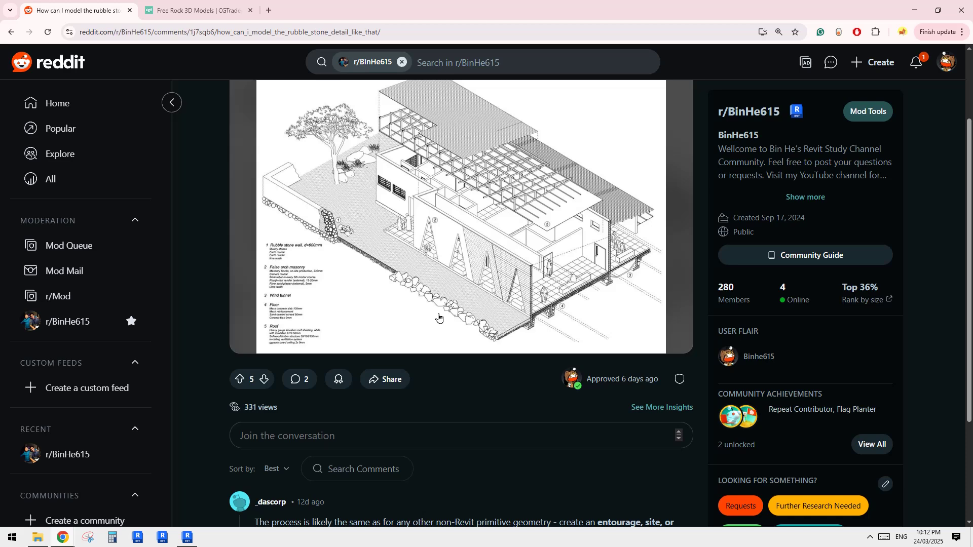
scroll(463, 310, "down", 3)
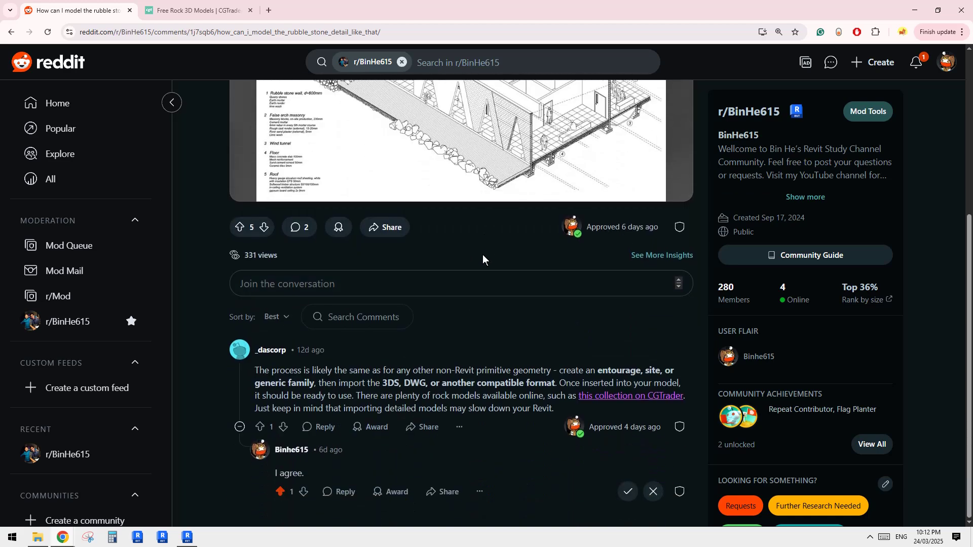
scroll(500, 295, "up", 1)
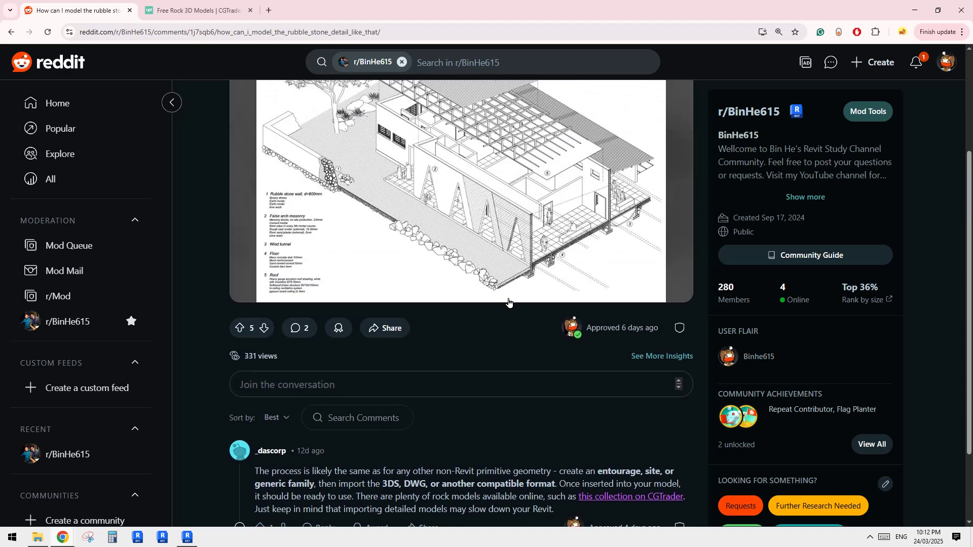
scroll(475, 260, "down", 1)
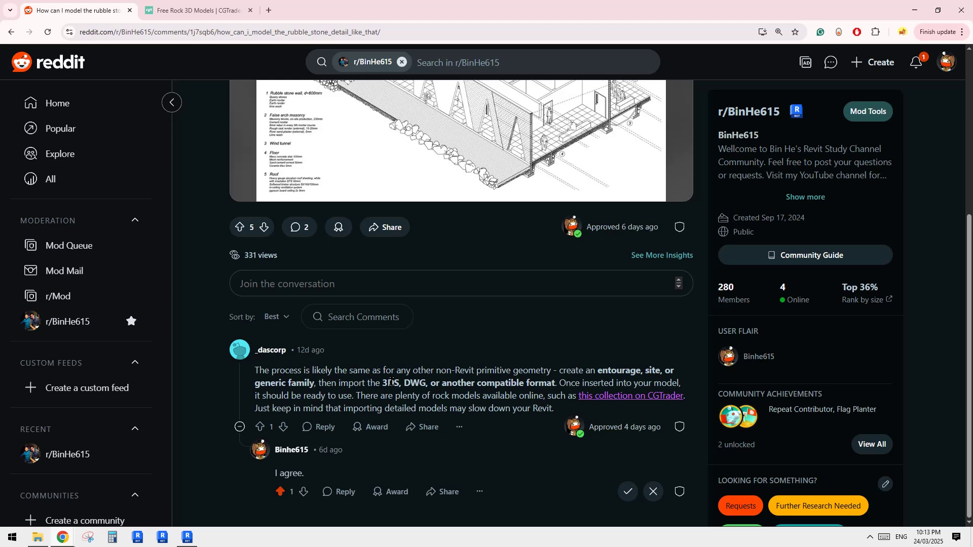
View CGTrader's free rock 3D models page alongside the Reddit thread.
left_click(206, 10)
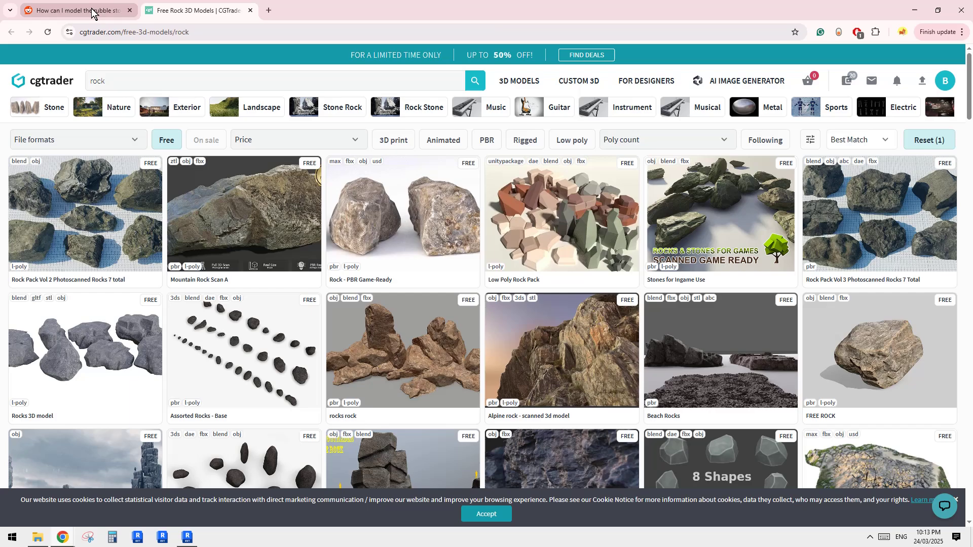
left_click(116, 11)
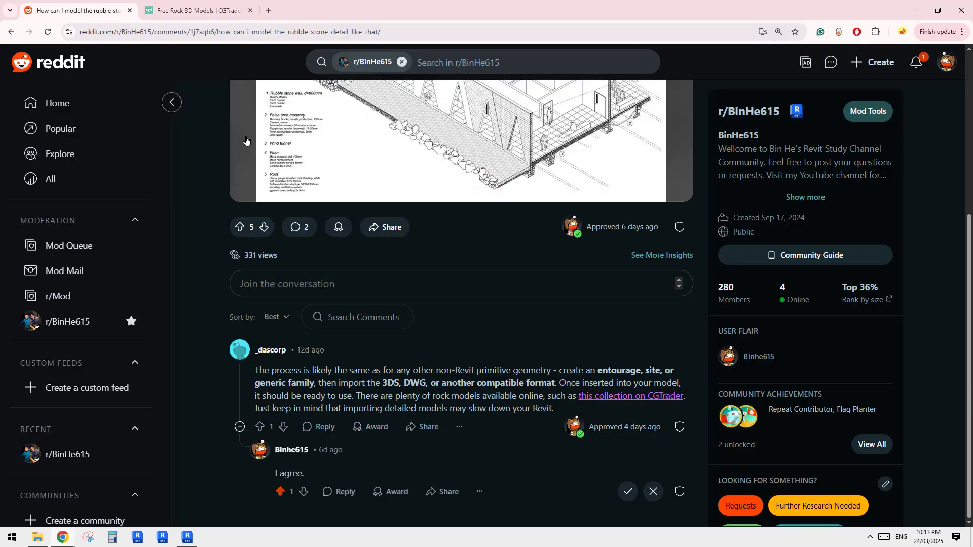
left_click(185, 11)
Switch to Revit and examine the large and small rock groups in the Family1 3D view.
left_click(187, 538)
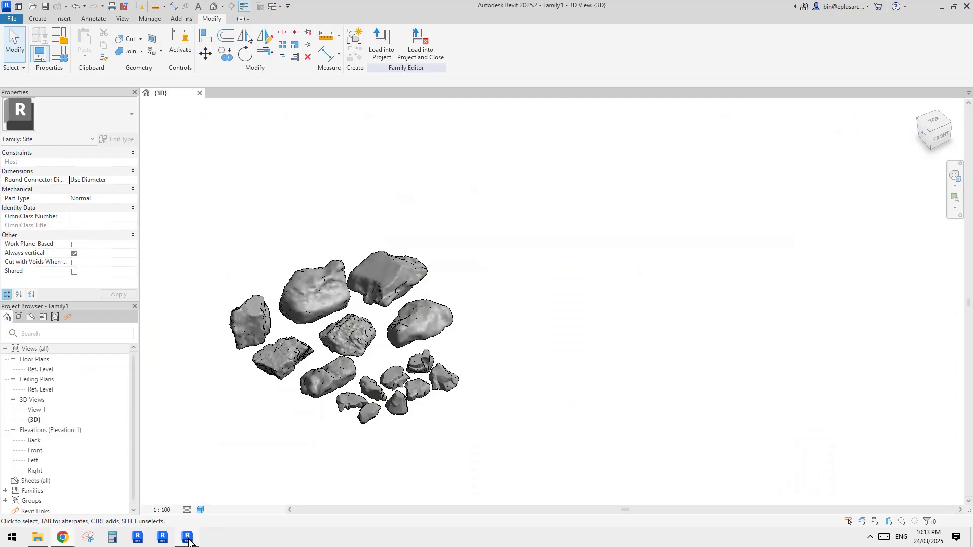
scroll(495, 397, "down", 1)
middle_click_drag(492, 398, 582, 385)
scroll(512, 386, "up", 1)
middle_click_drag(512, 386, 524, 390, "shift")
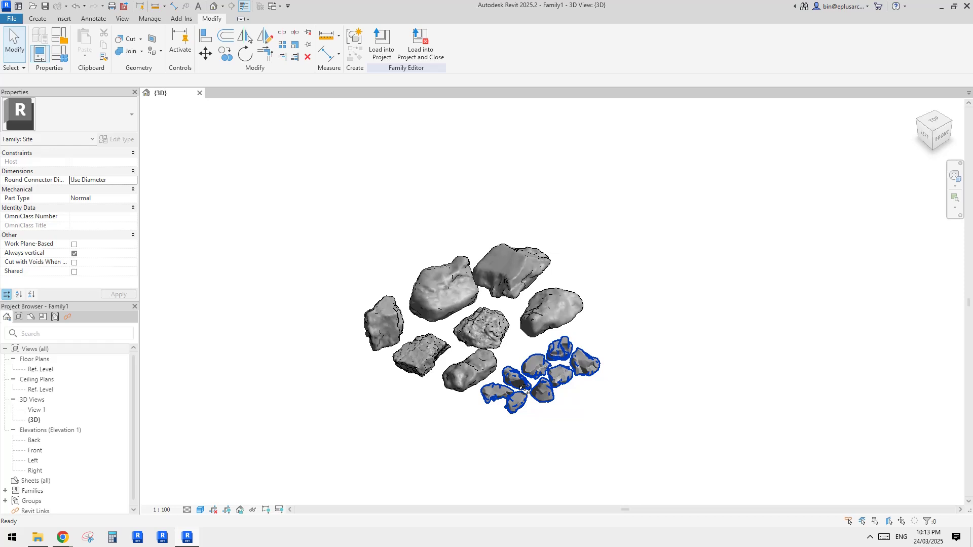
left_click(240, 470)
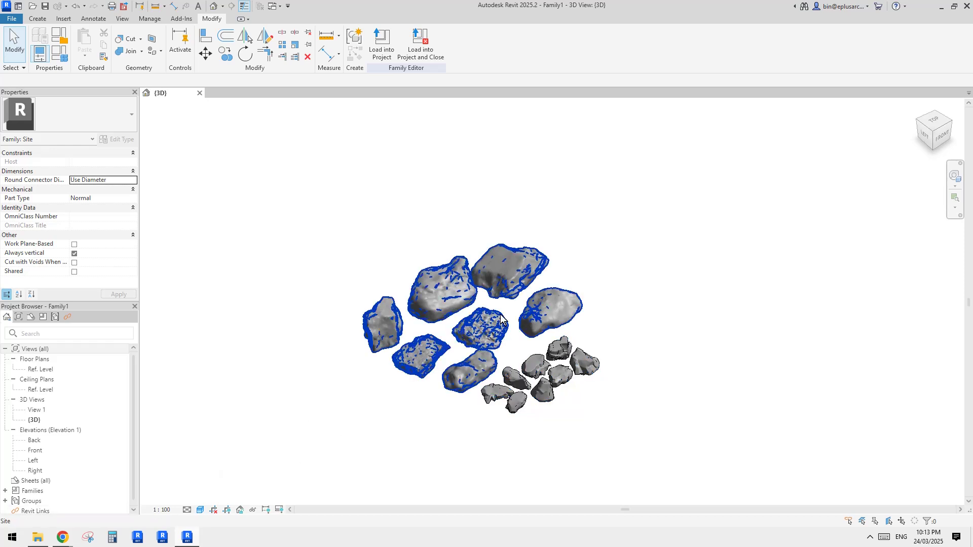
mouse_move(62, 536)
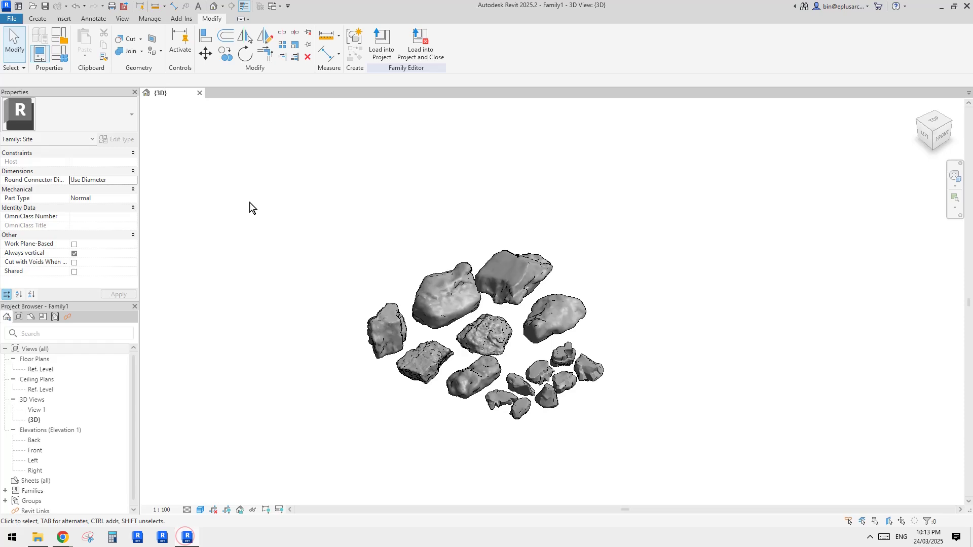
Create a new family from the metric Site family template.
left_click(12, 18)
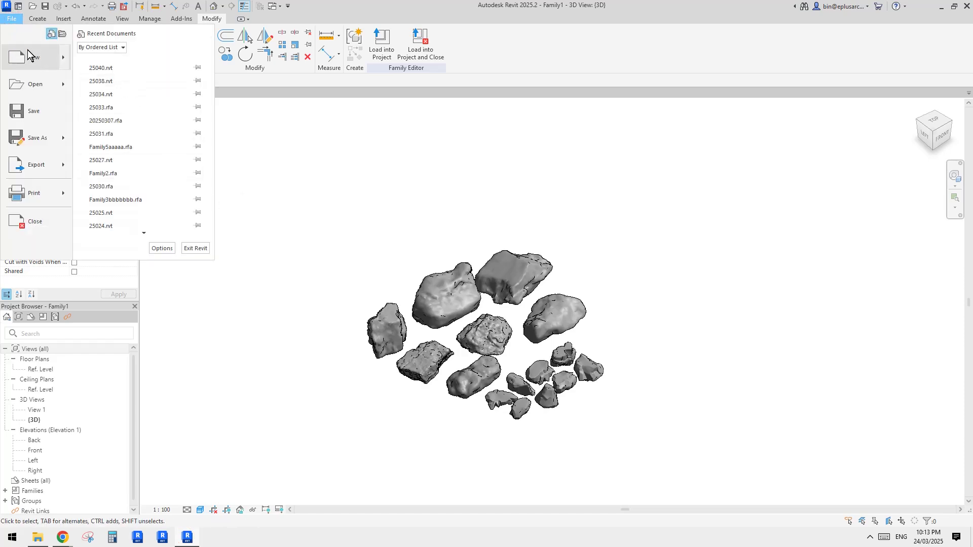
mouse_move(61, 59)
left_click(159, 96)
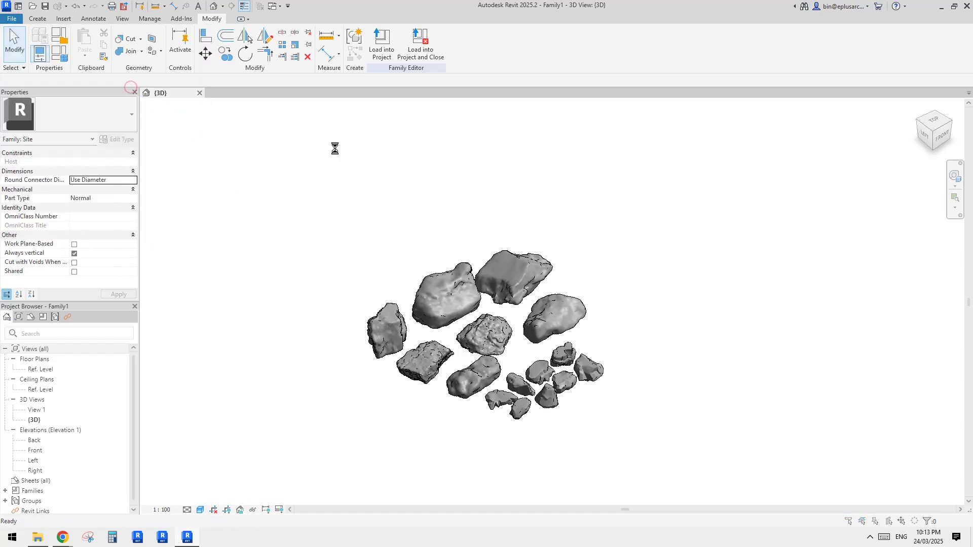
left_click_drag(499, 178, 469, 173)
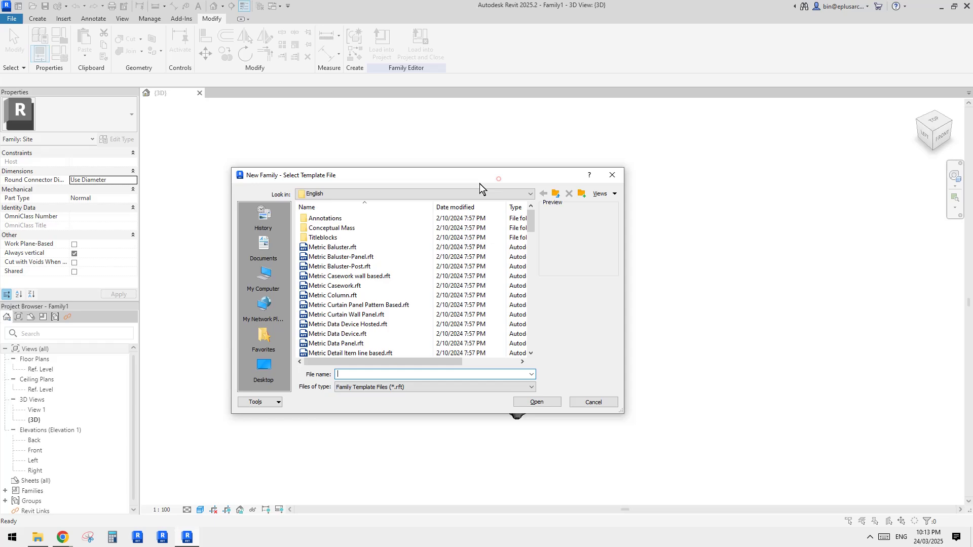
left_click_drag(530, 217, 533, 318)
double_click(330, 285)
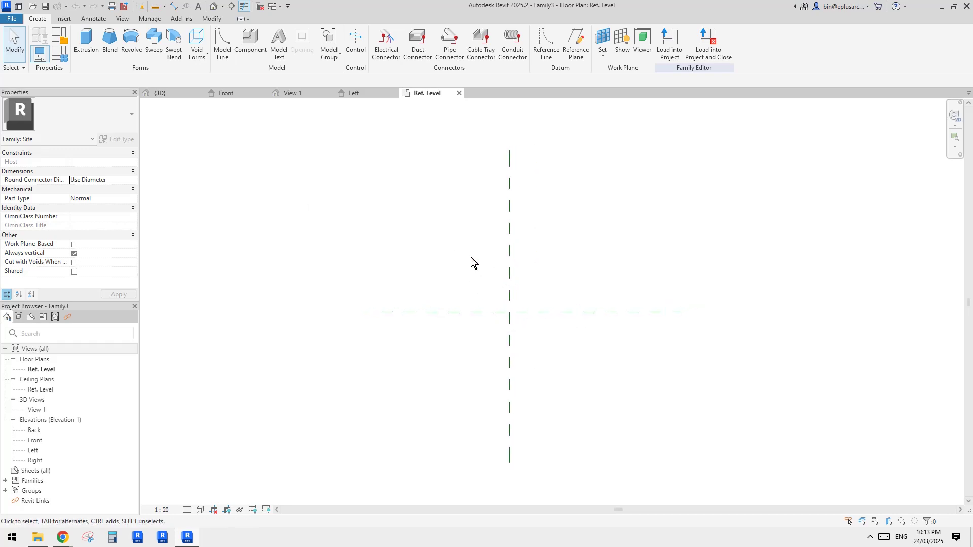
Review the file formats available for CAD import, browsing to the Download folder on drive D:, and leave without importing.
left_click(65, 20)
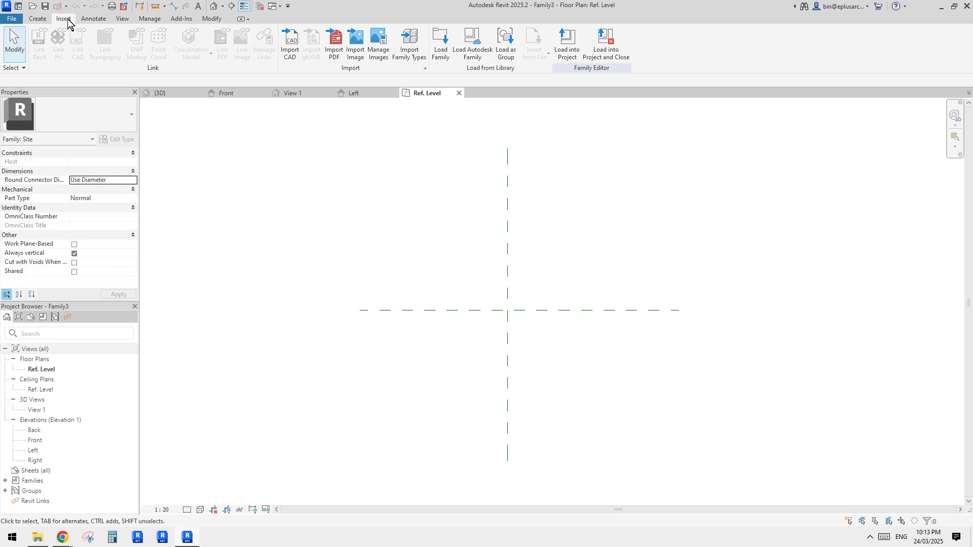
left_click(298, 56)
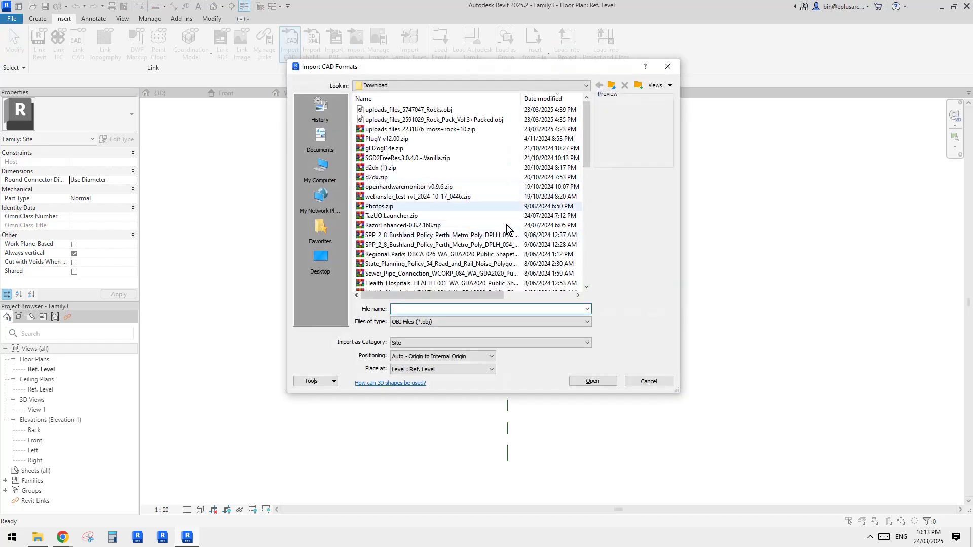
left_click(614, 86)
left_click(614, 86)
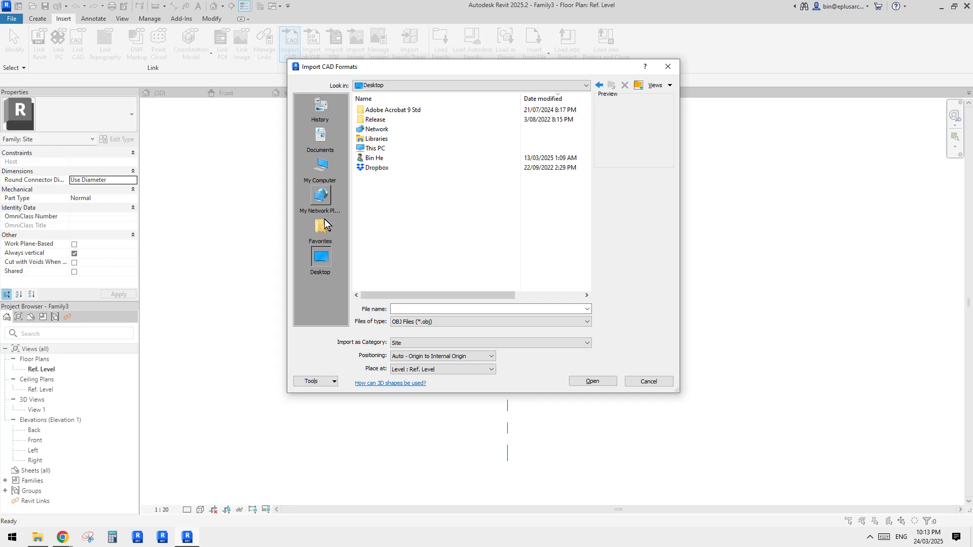
double_click(380, 150)
double_click(403, 216)
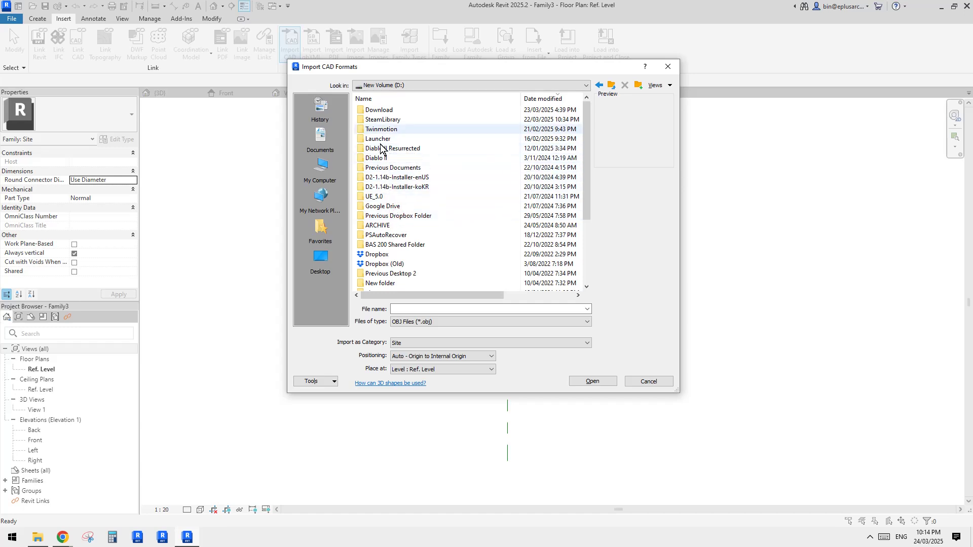
double_click(383, 110)
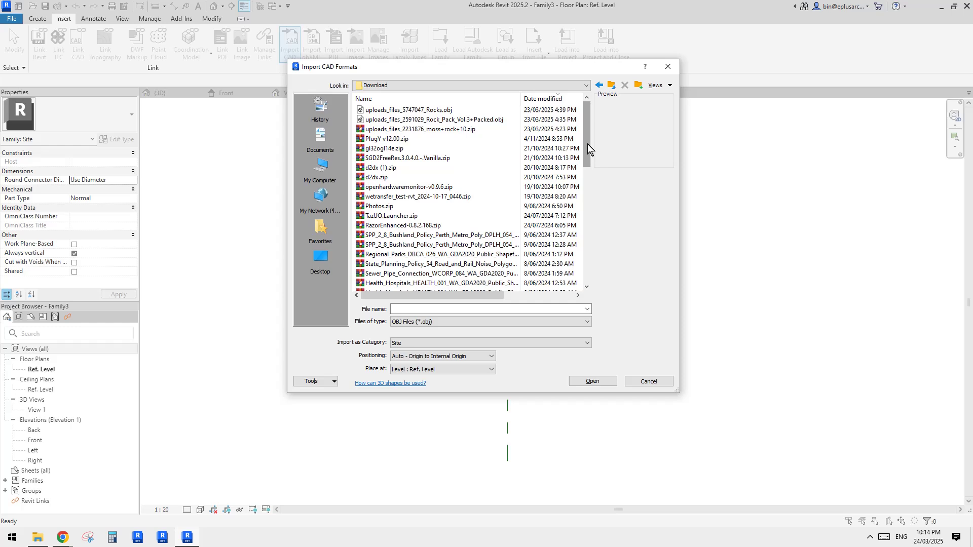
left_click(507, 322)
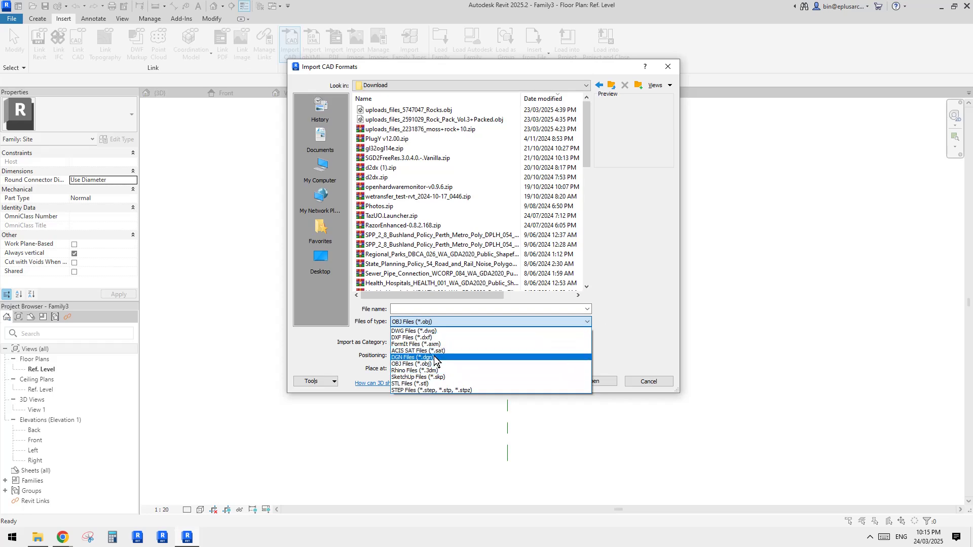
left_click(628, 324)
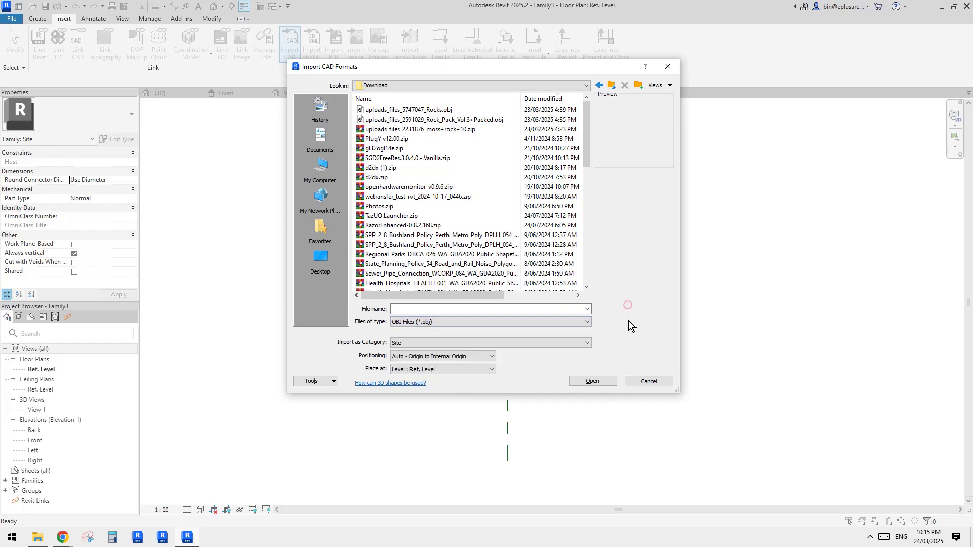
left_click(645, 381)
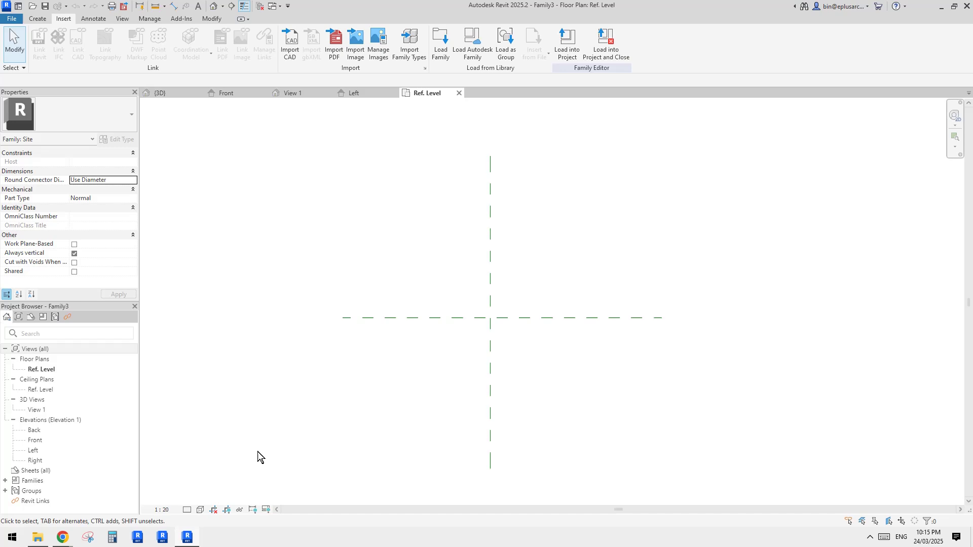
Switch to Chrome and look through the free rock models and their file formats on CGTrader.
mouse_move(68, 542)
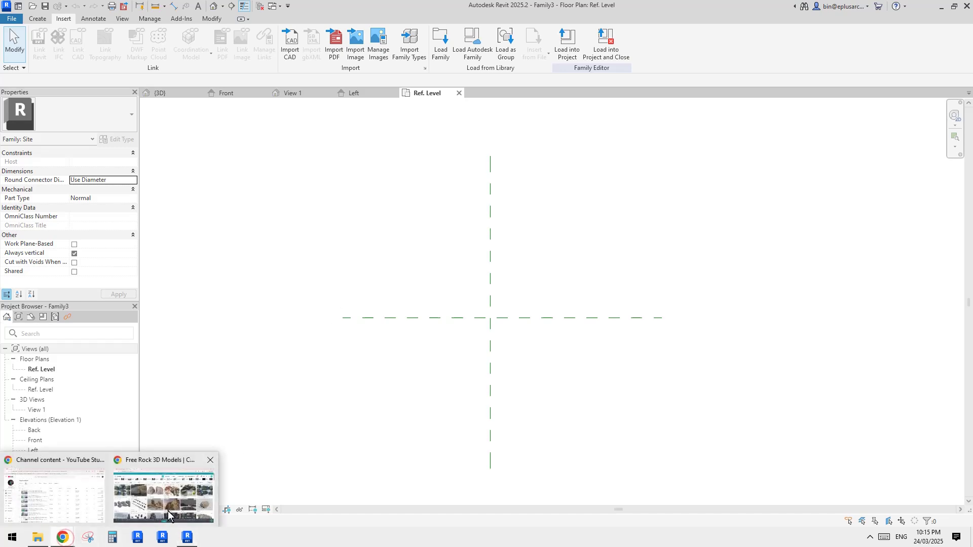
left_click(168, 507)
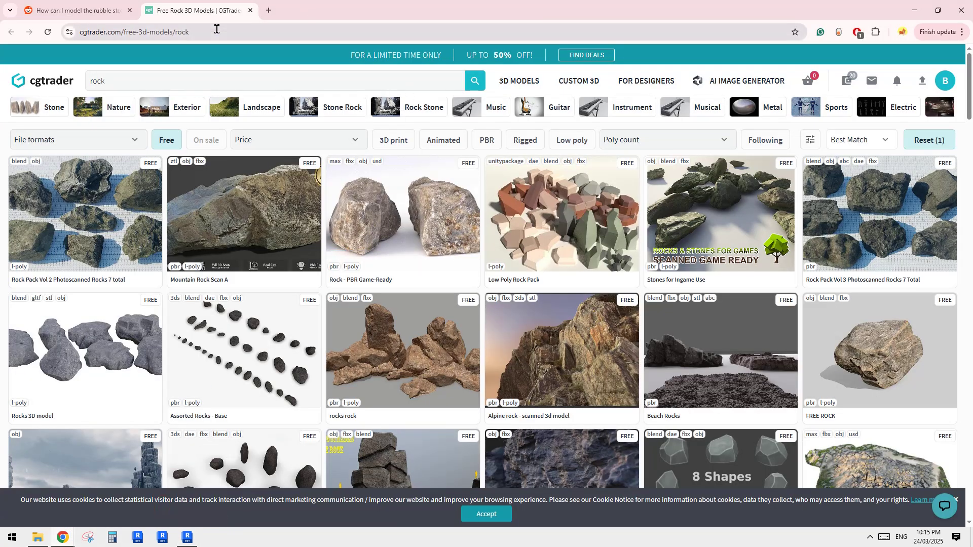
left_click(92, 9)
left_click(197, 11)
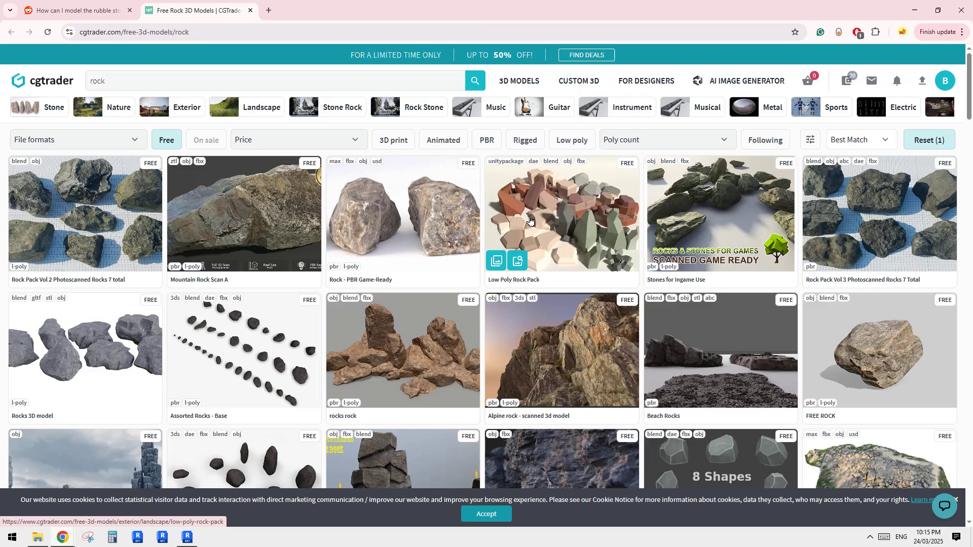
scroll(404, 259, "down", 3)
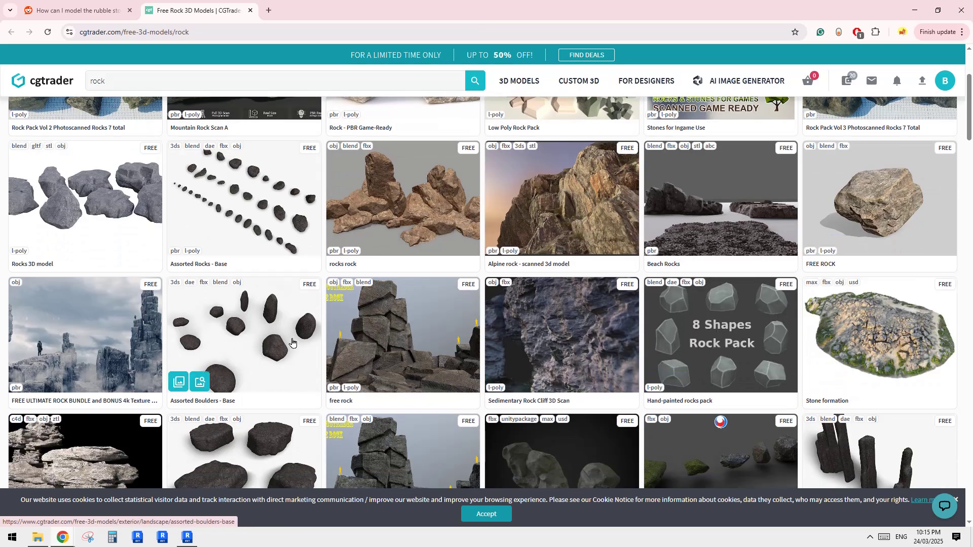
scroll(293, 341, "up", 2)
scroll(338, 164, "up", 1)
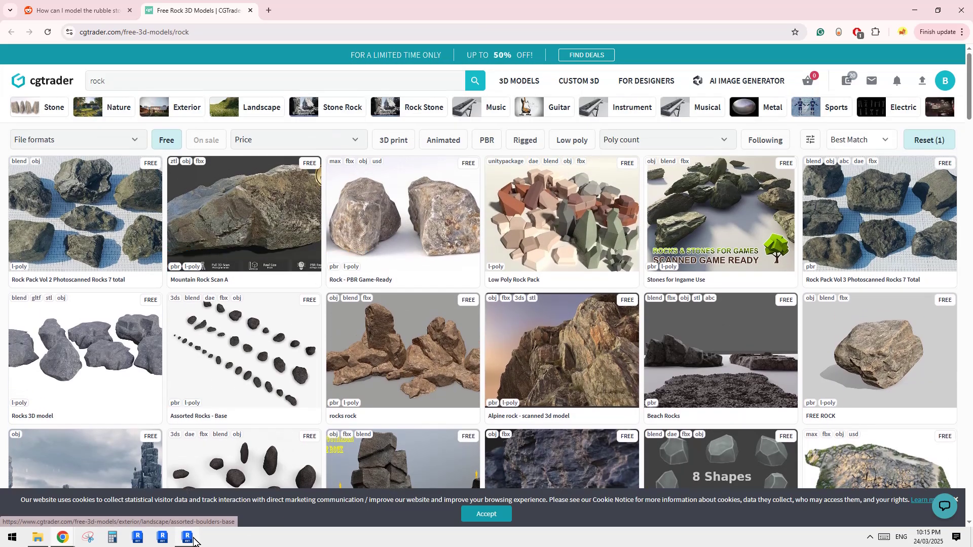
Switch to Revit and close the inactive views of the new Site family.
key("alt+Tab")
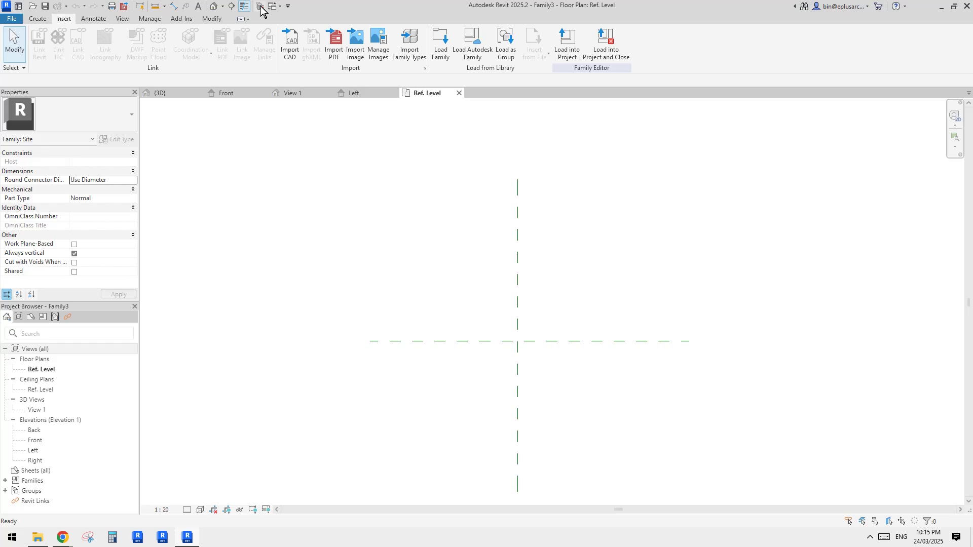
left_click(261, 7)
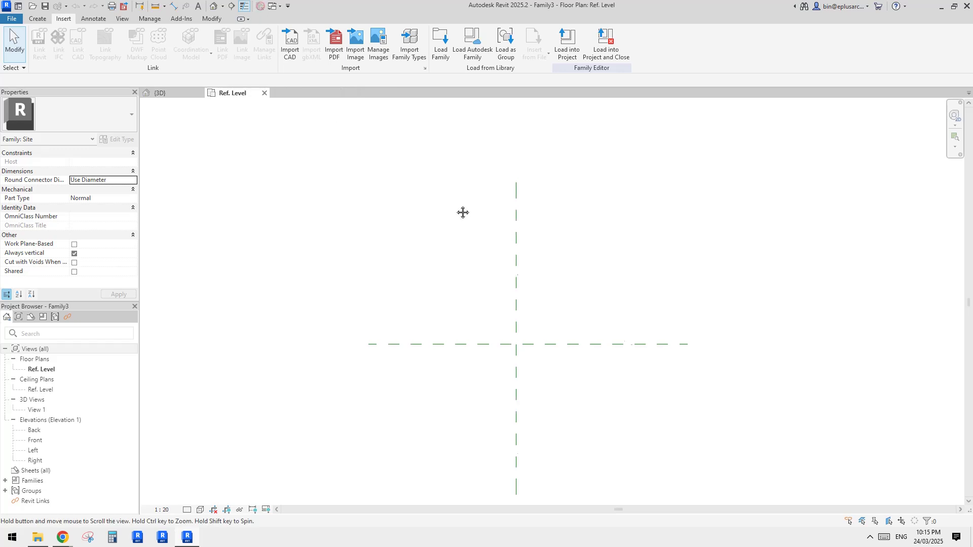
Import uploads_files_5747047_Rocks.obj from the Download folder as a Site CAD import, with meter as the file unit.
left_click(288, 48)
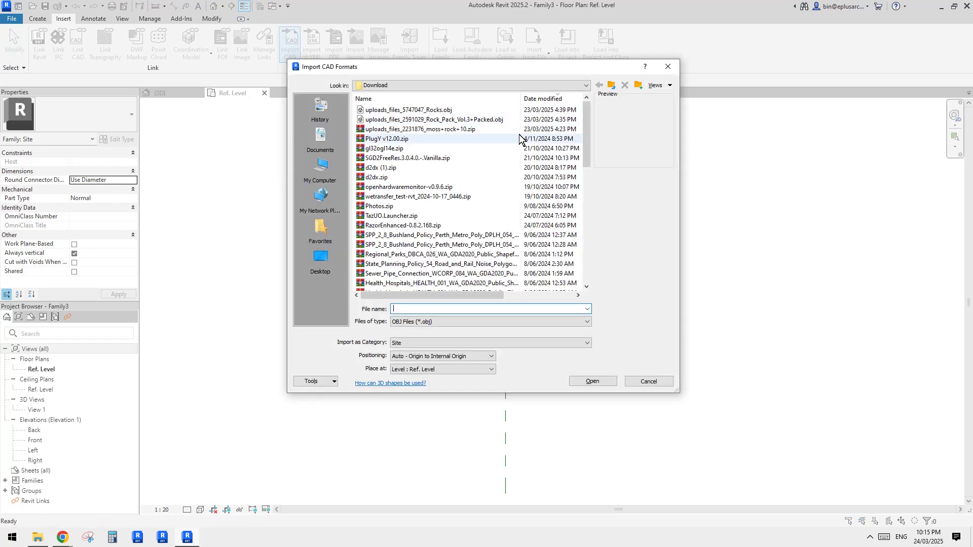
left_click(433, 110)
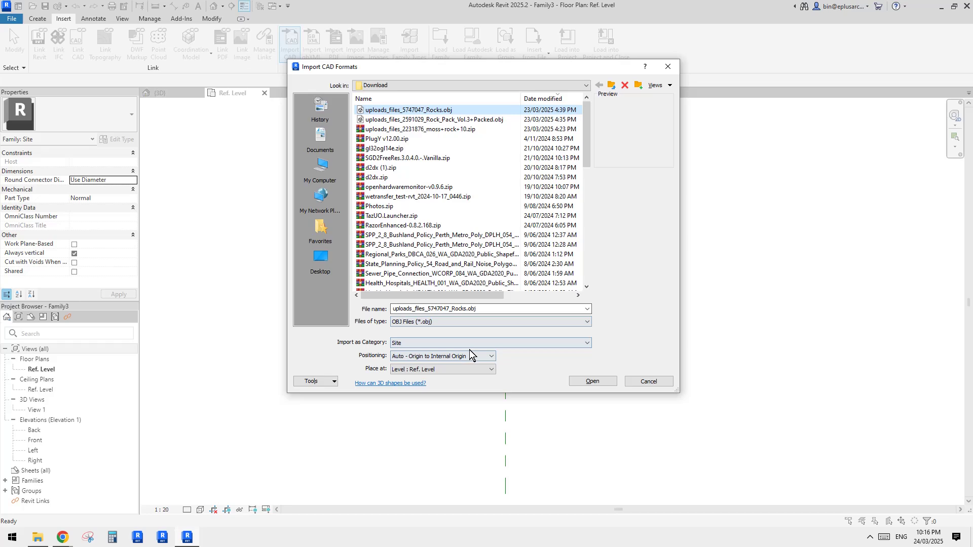
left_click(592, 382)
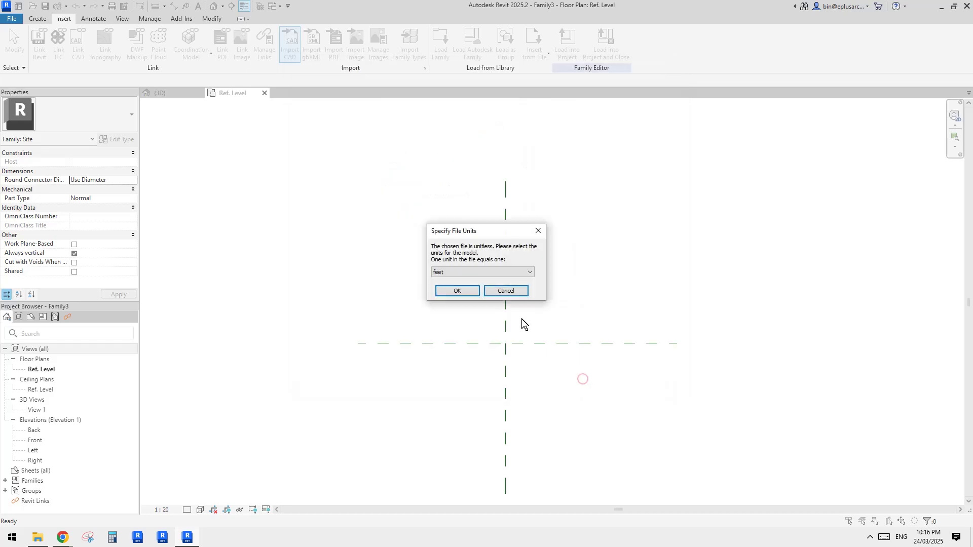
left_click(463, 273)
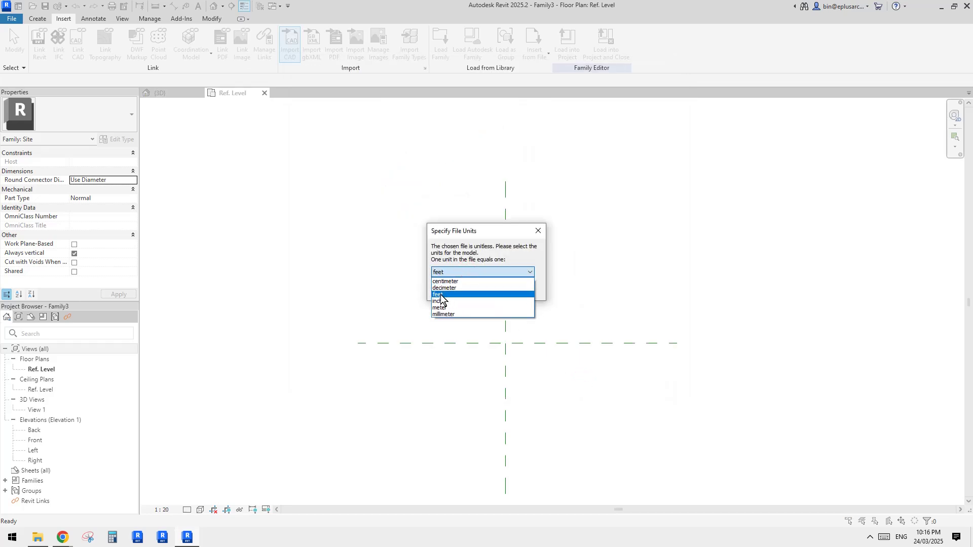
left_click(456, 236)
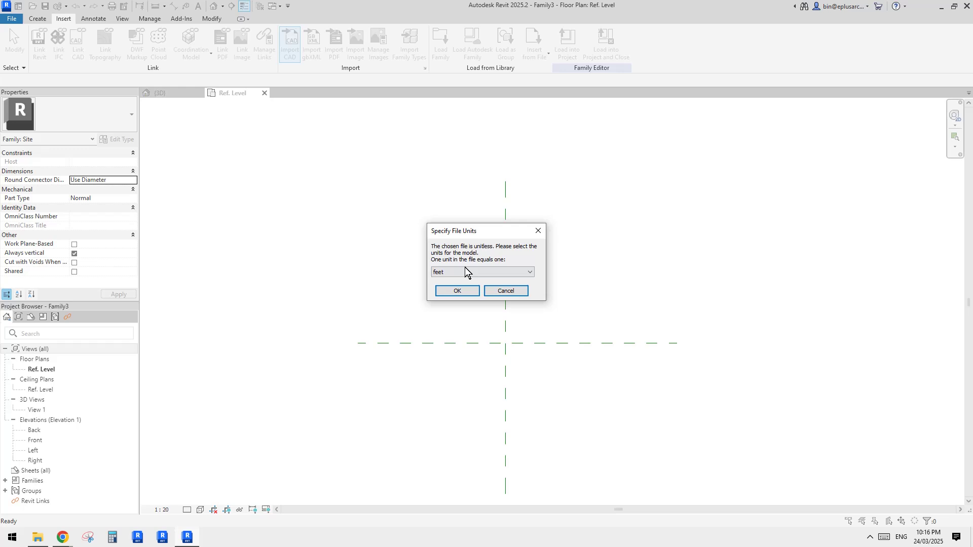
left_click_drag(478, 234, 429, 247)
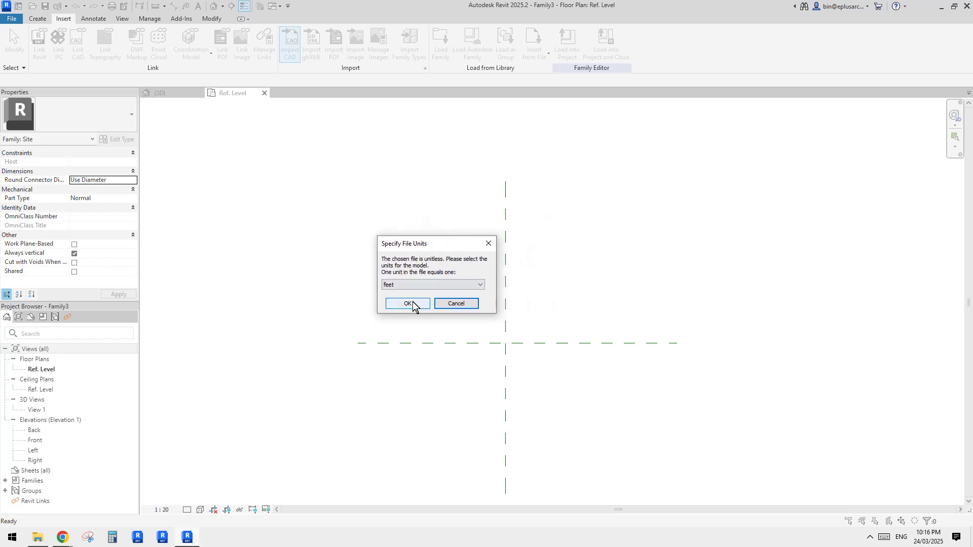
left_click(436, 287)
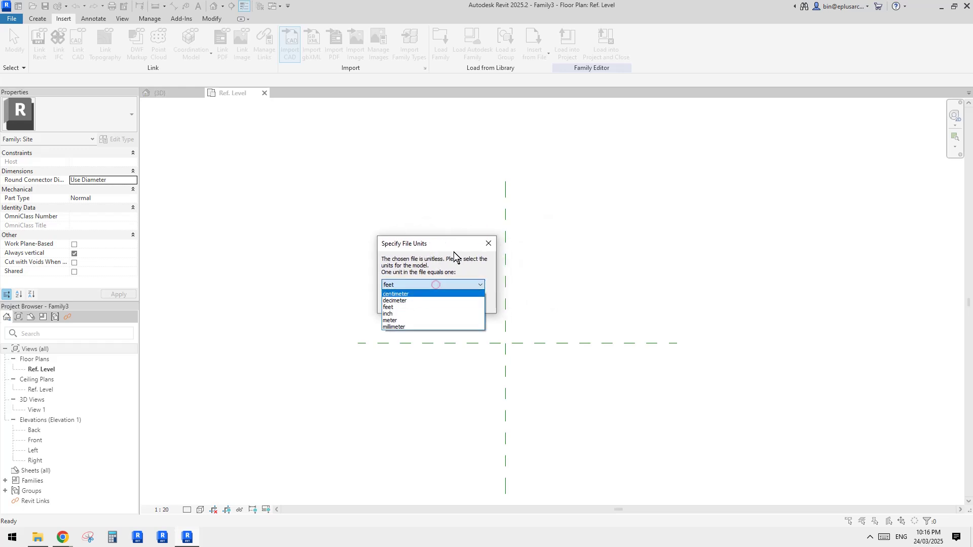
left_click(405, 320)
left_click(408, 304)
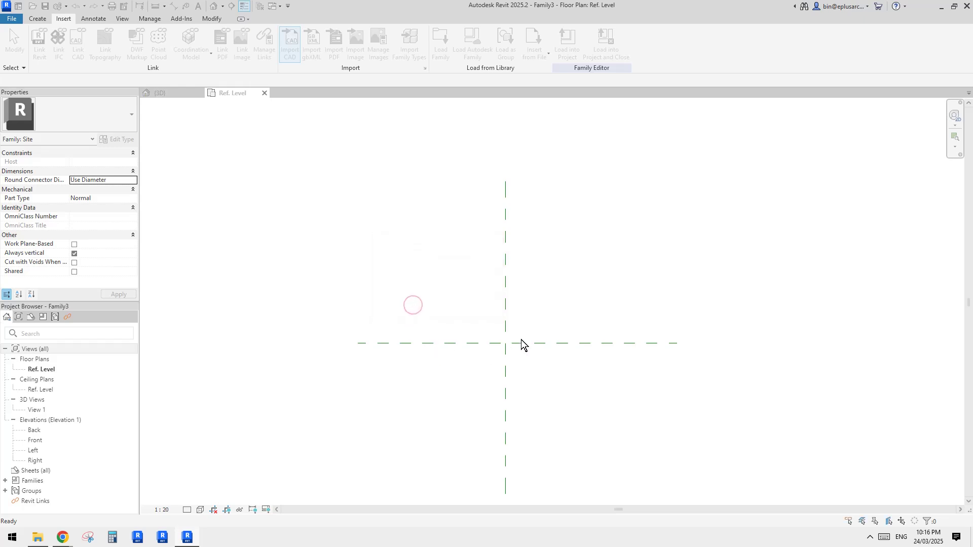
Check the overall width of the imported rock group with a Copy distance preview, leaving the command without placing a copy.
scroll(527, 335, "down", 2)
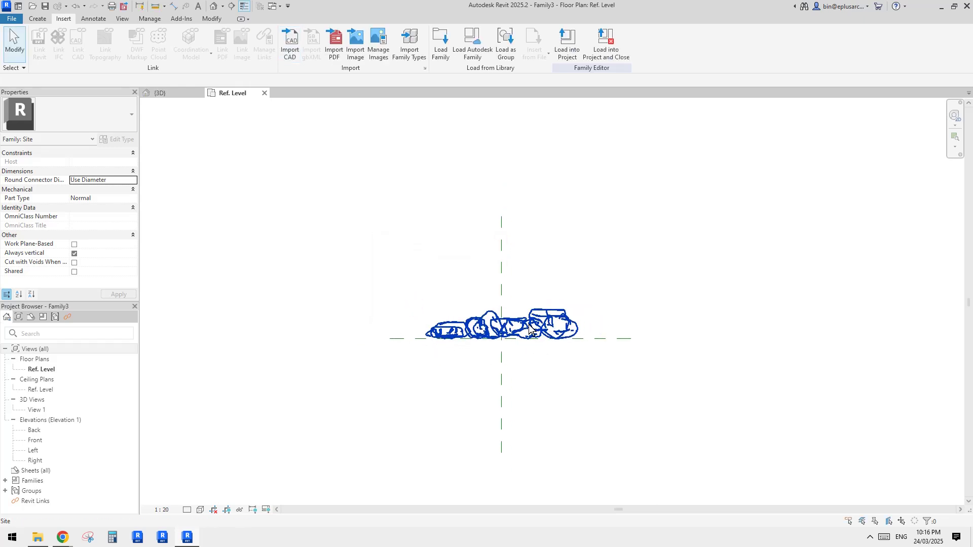
scroll(527, 331, "up", 2)
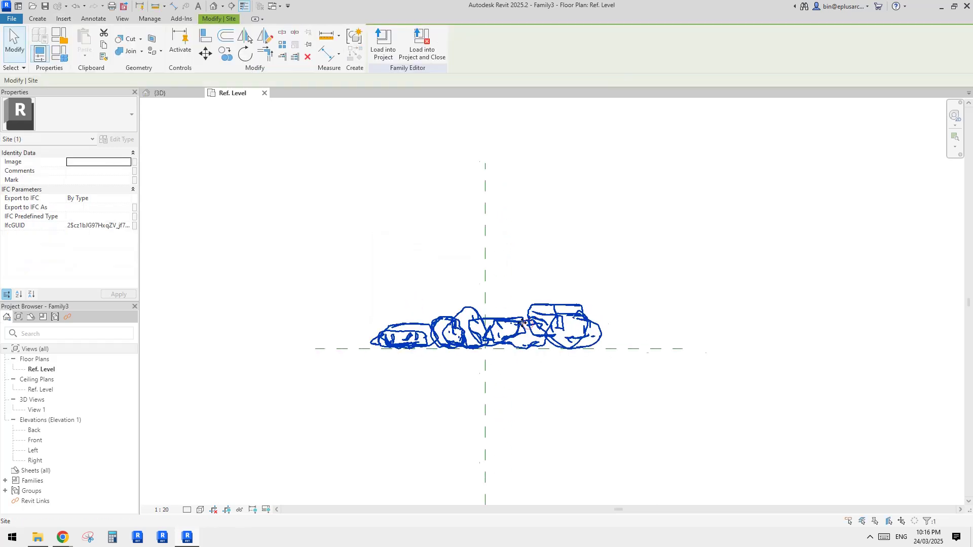
left_click(415, 332)
key("c")
key("o")
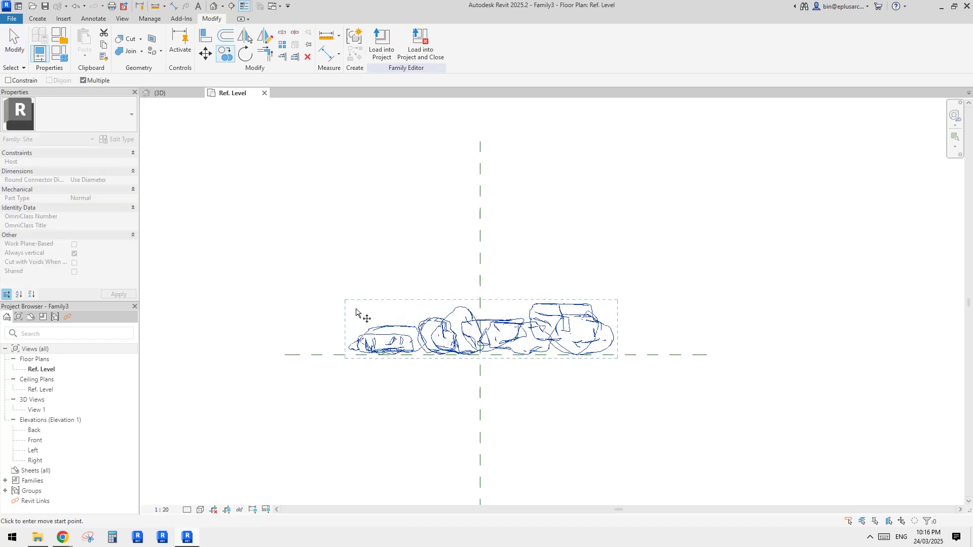
left_click(356, 308)
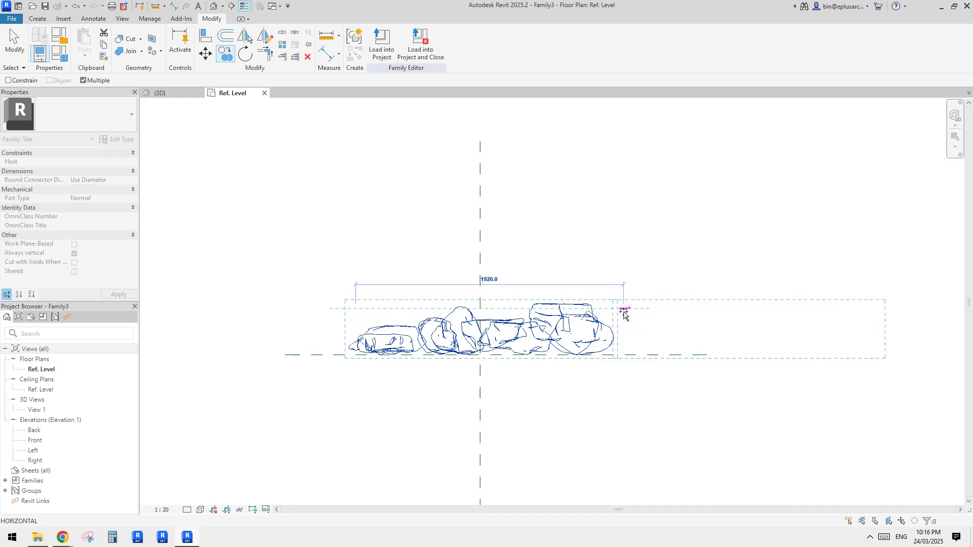
key("Escape")
key("Escape")
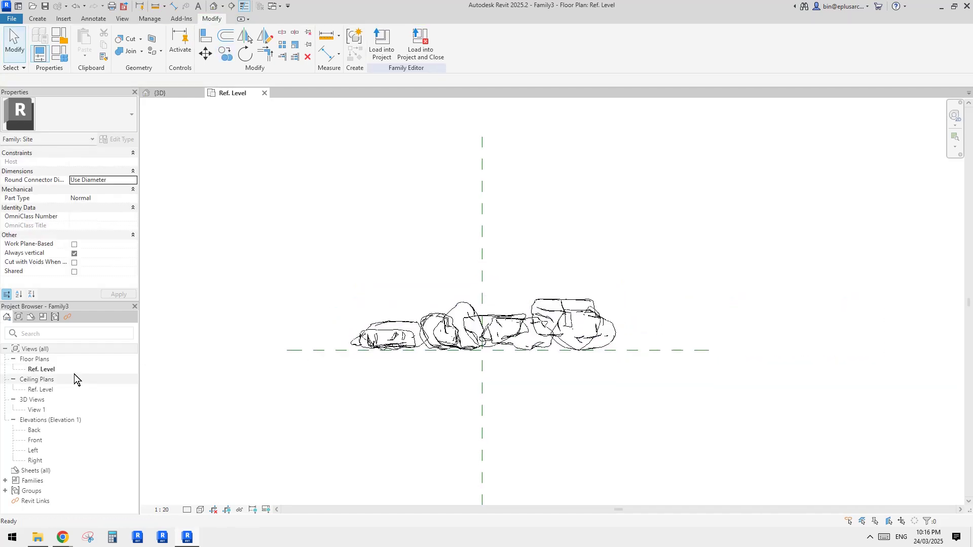
Open the default 3D view and examine the orientation of the imported rocks.
scroll(466, 346, "down", 2)
middle_click_drag(464, 346, 450, 345)
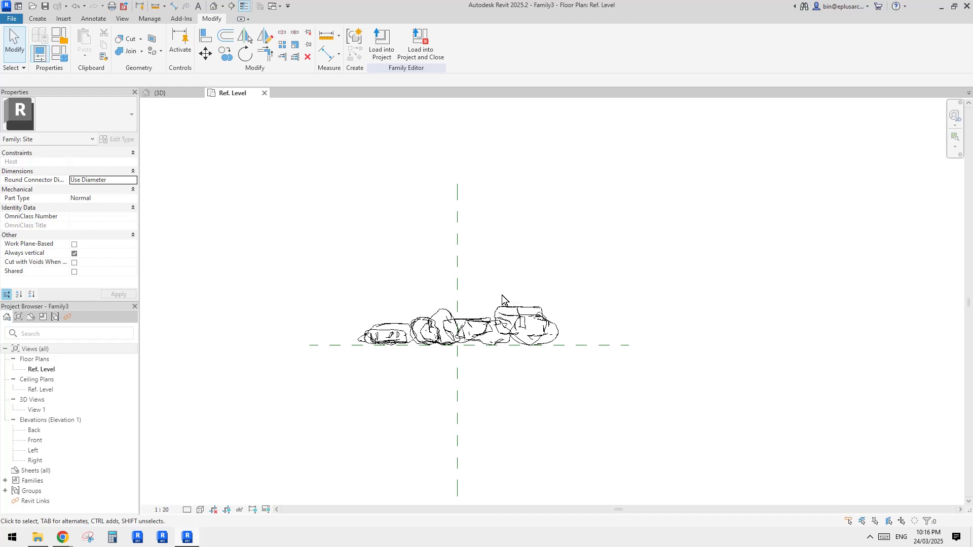
middle_click_drag(510, 332, 527, 332)
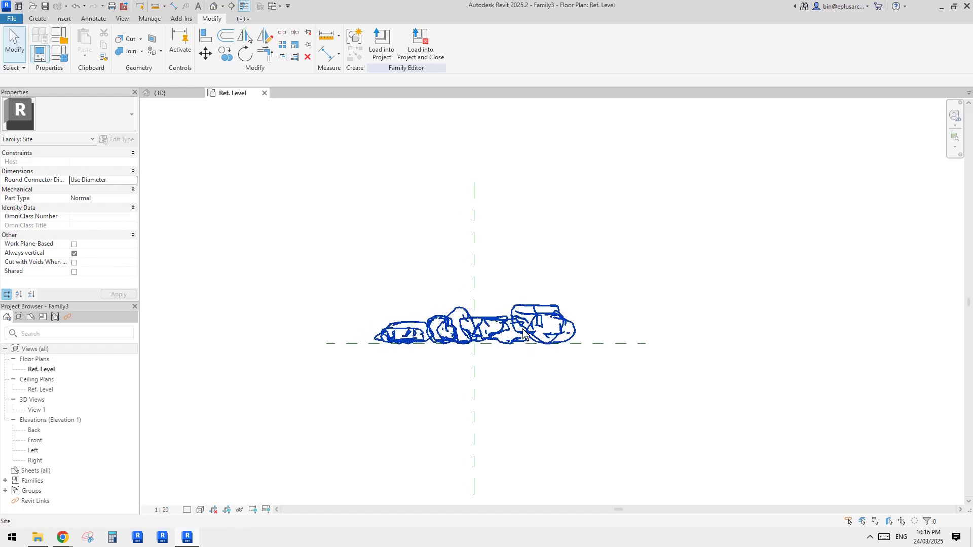
left_click(213, 6)
middle_click_drag(604, 260, 583, 315, "shift")
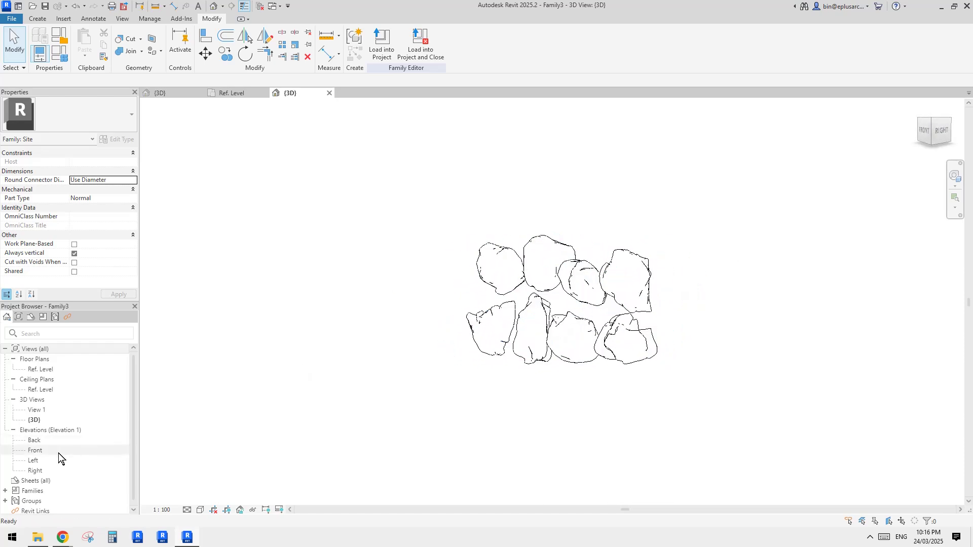
Open the Left elevation and bring the imported rocks into view.
left_click(38, 459)
double_click(39, 455)
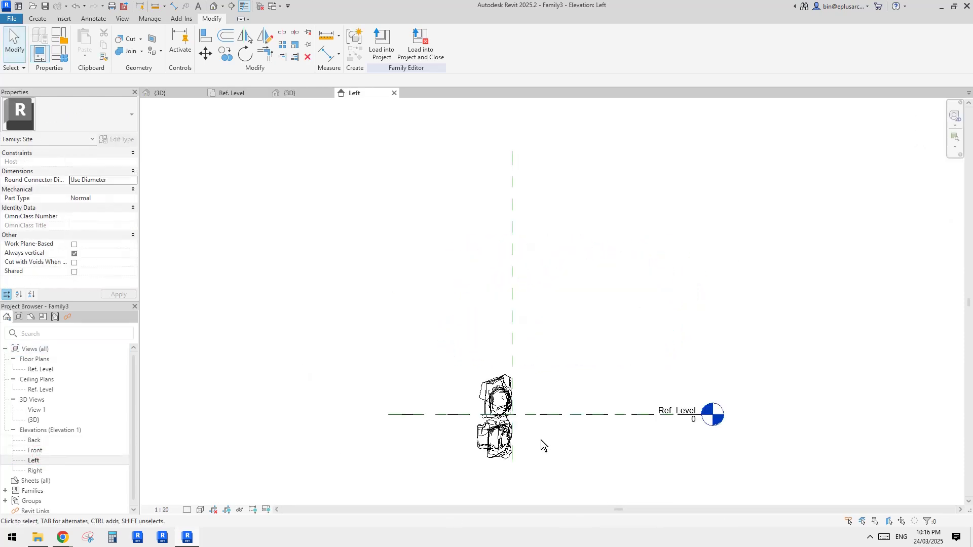
middle_click_drag(541, 440, 533, 303)
scroll(532, 299, "up", 1)
left_click(471, 263)
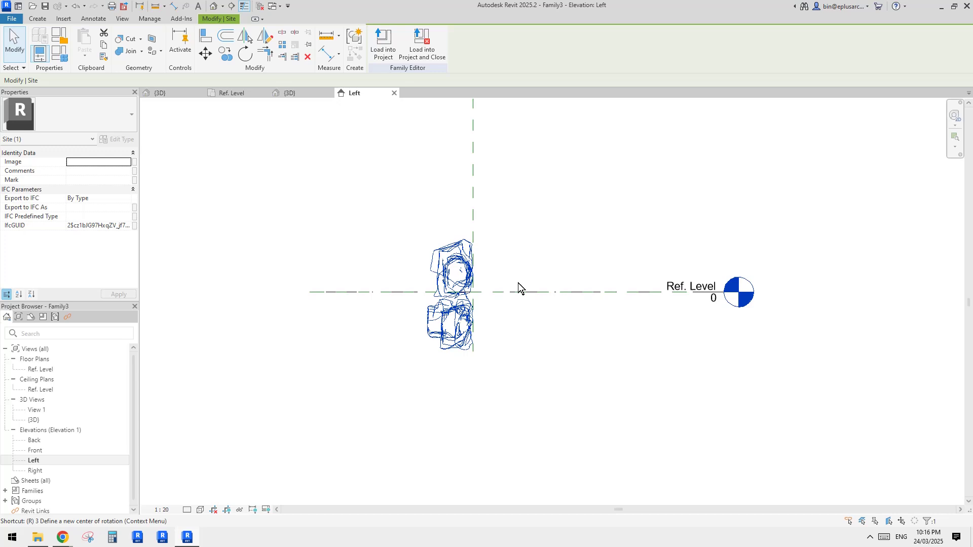
key("r")
key("o")
key("Escape")
key("Escape")
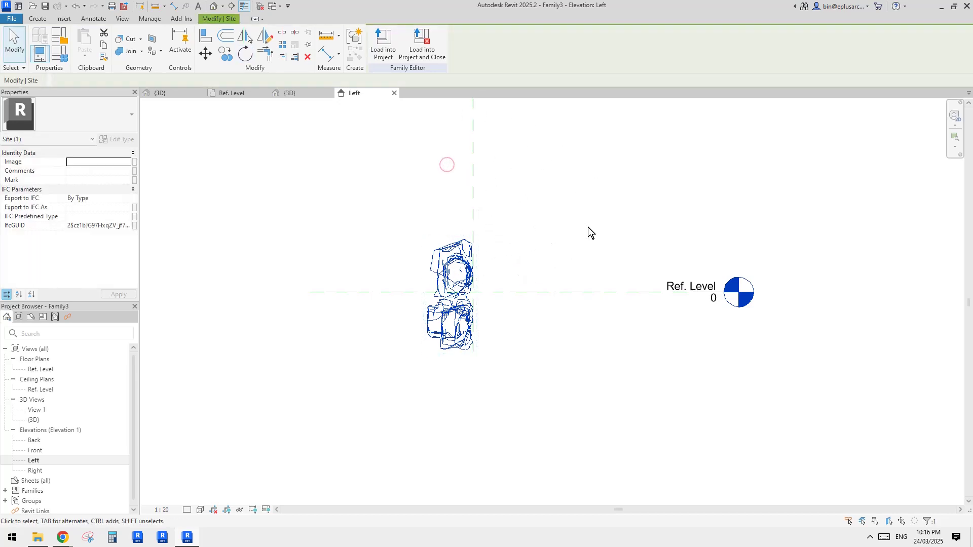
Rotate the imported rocks by 90° in the Left elevation.
left_click(471, 262)
middle_click_drag(498, 249, 495, 257)
key("r")
key("o")
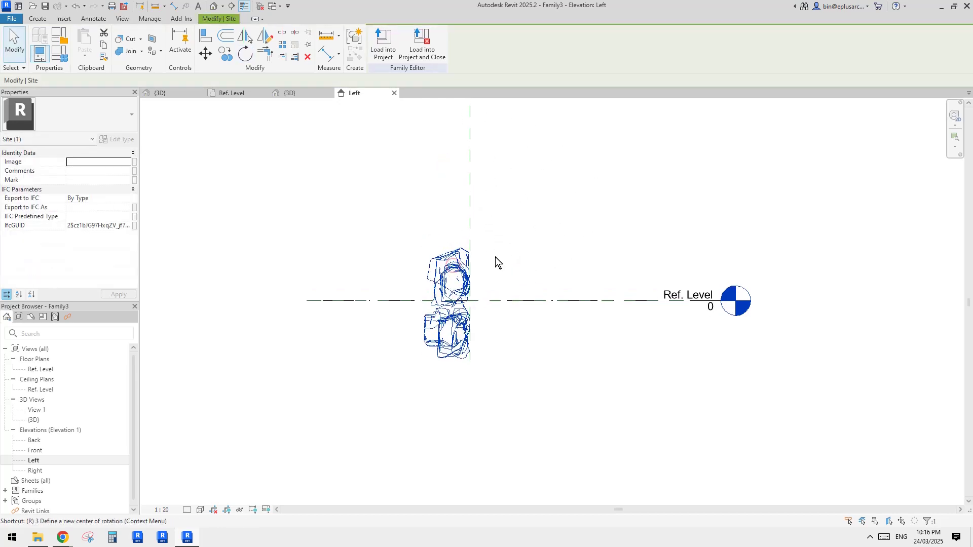
left_click(495, 257)
type("90")
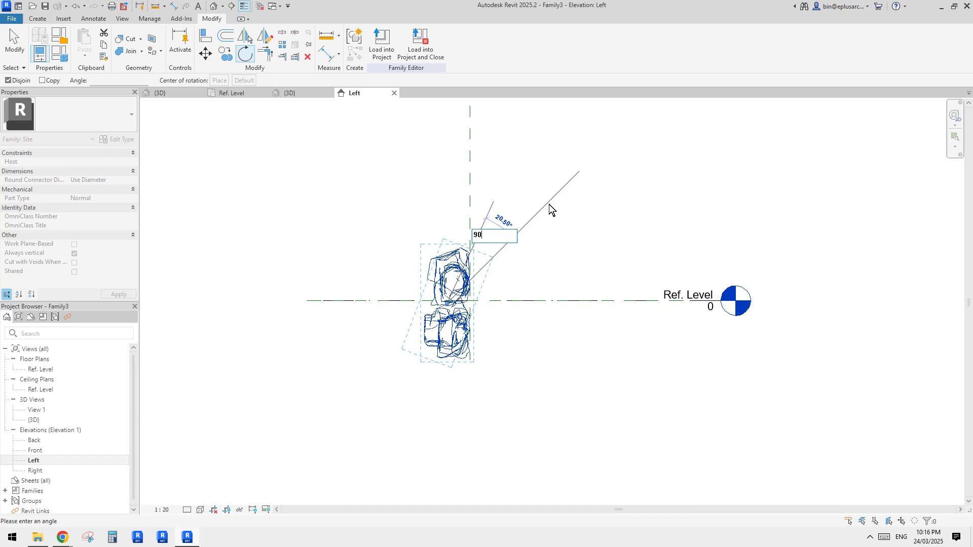
key("Return")
Examine how the rotated rocks sit relative to Ref. Level in the Left elevation.
left_click_drag(502, 277, 517, 263)
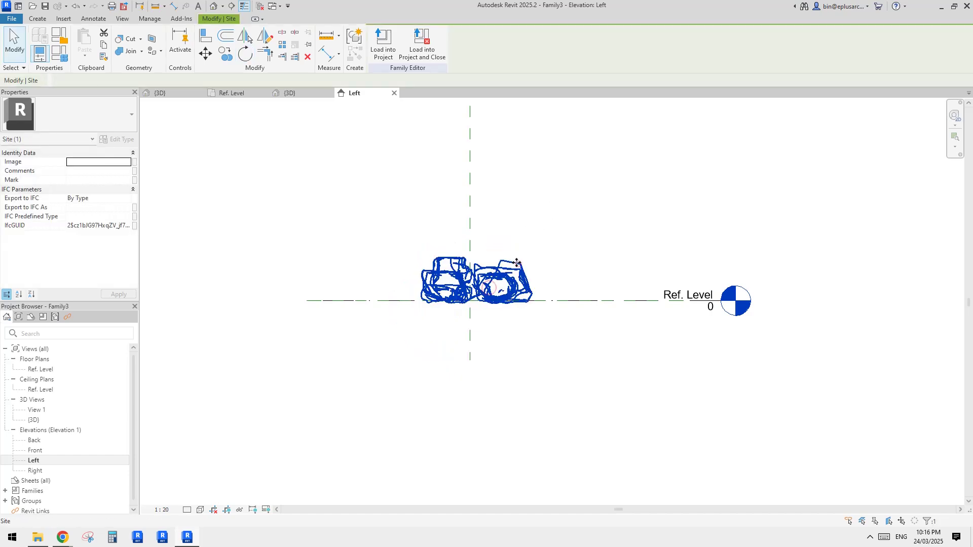
scroll(478, 298, "up", 5)
left_click_drag(498, 296, 490, 295)
middle_click_drag(736, 314, 654, 308)
scroll(655, 269, "down", 1)
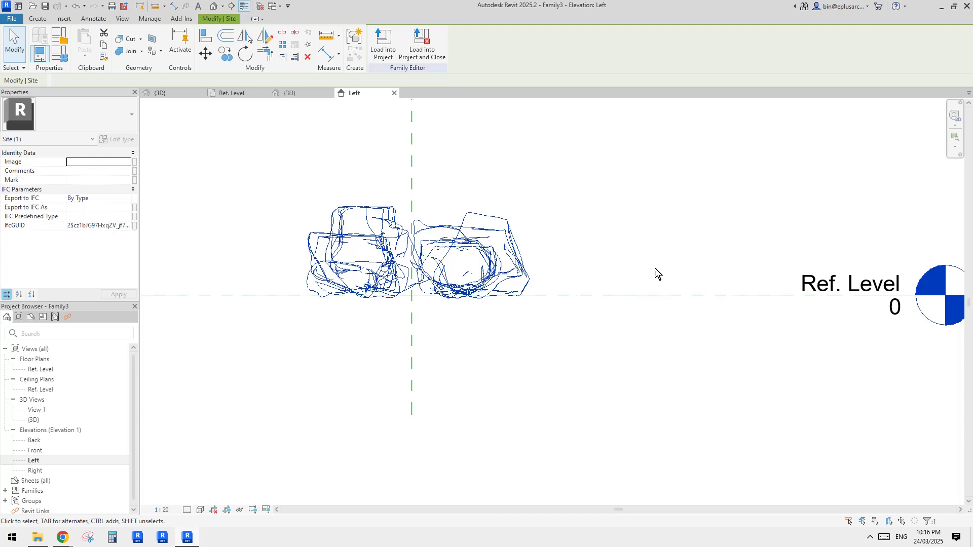
middle_click_drag(533, 286, 558, 275)
scroll(558, 276, "down", 1)
left_click(316, 298)
Open the Ref. Level floor plan and check the rock outlines from above.
double_click(40, 369)
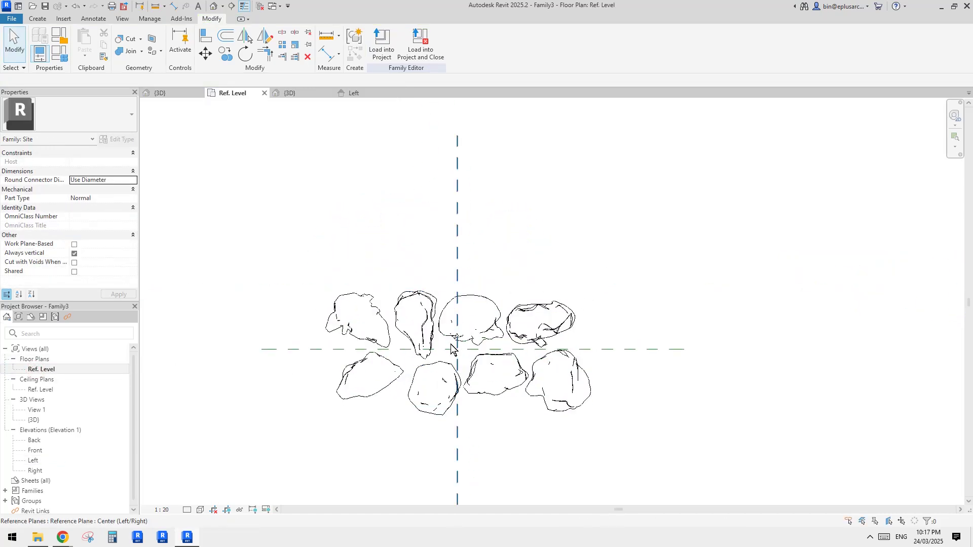
middle_click_drag(443, 343, 490, 302)
left_click(452, 310)
left_click(216, 142)
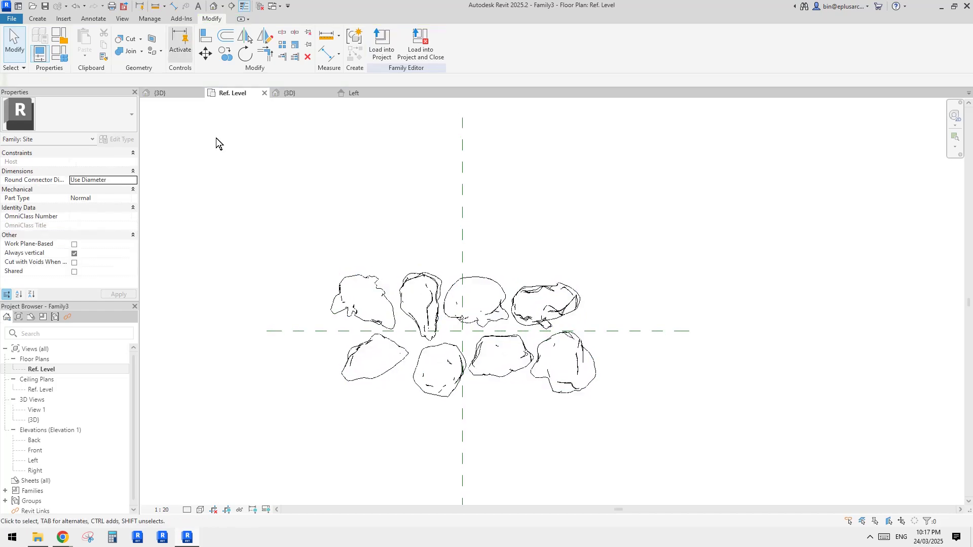
Display the rocks shaded in the default 3D view and inspect them from several sides.
left_click(212, 8)
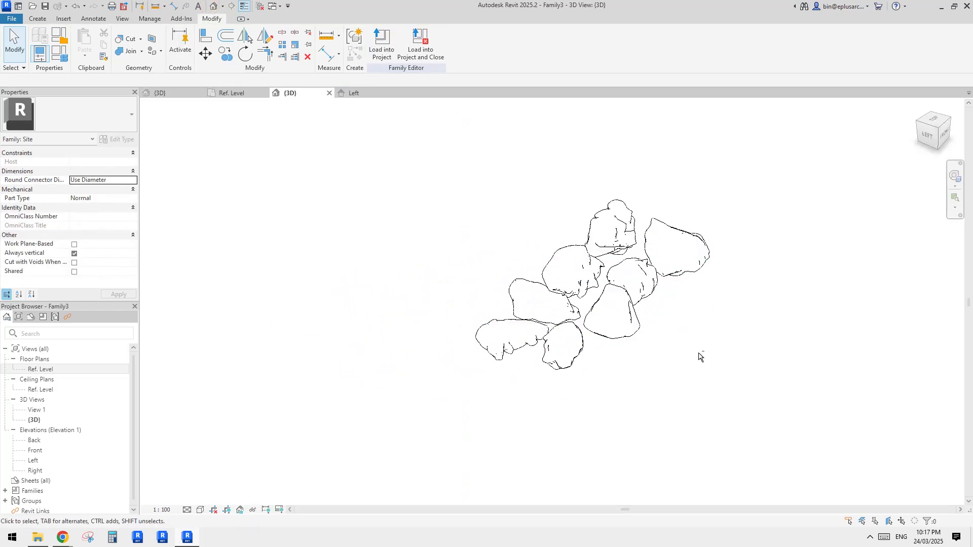
left_click(652, 289)
middle_click_drag(651, 289, 654, 376, "shift")
key("Escape")
middle_click_drag(524, 389, 583, 274, "shift")
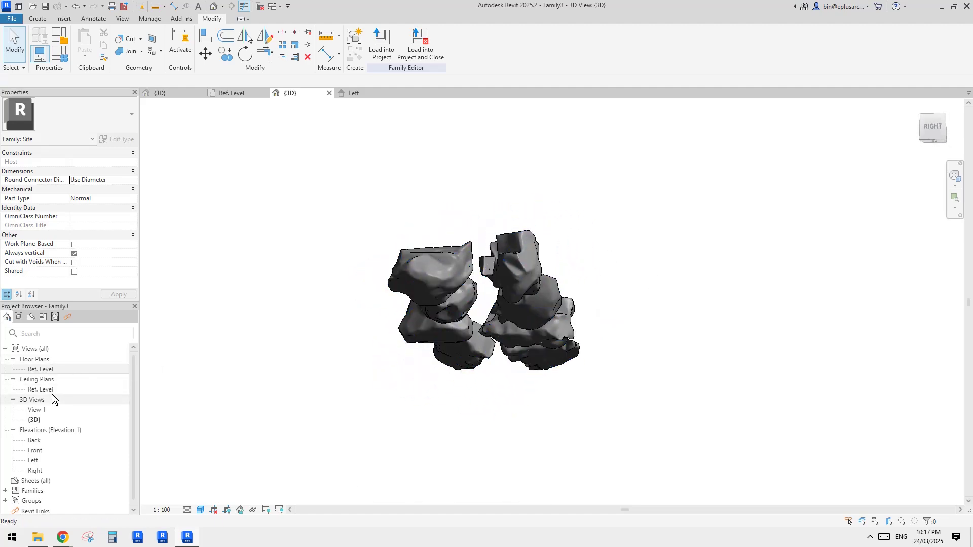
Rotate the imported rocks by 180° in the Back elevation and check their orientation in the 3D view.
double_click(40, 441)
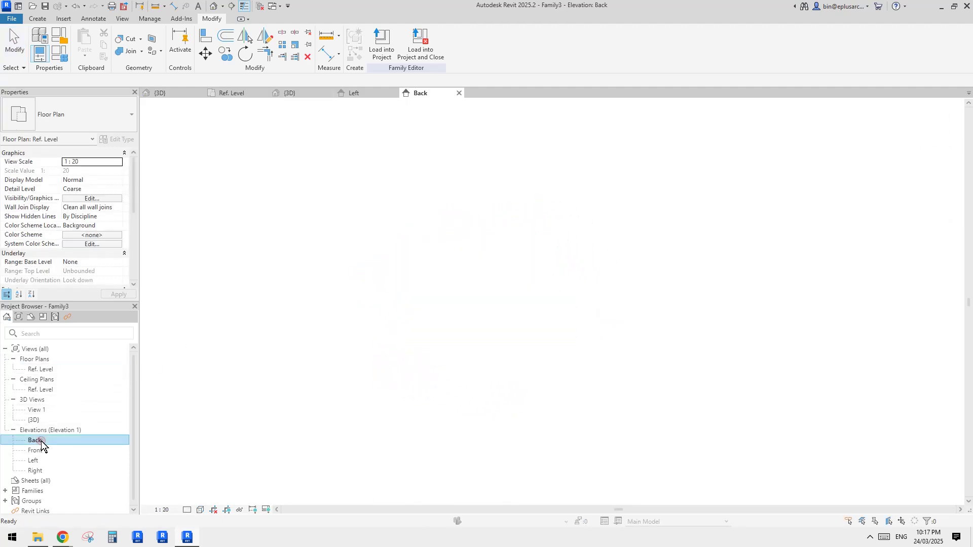
left_click(571, 378)
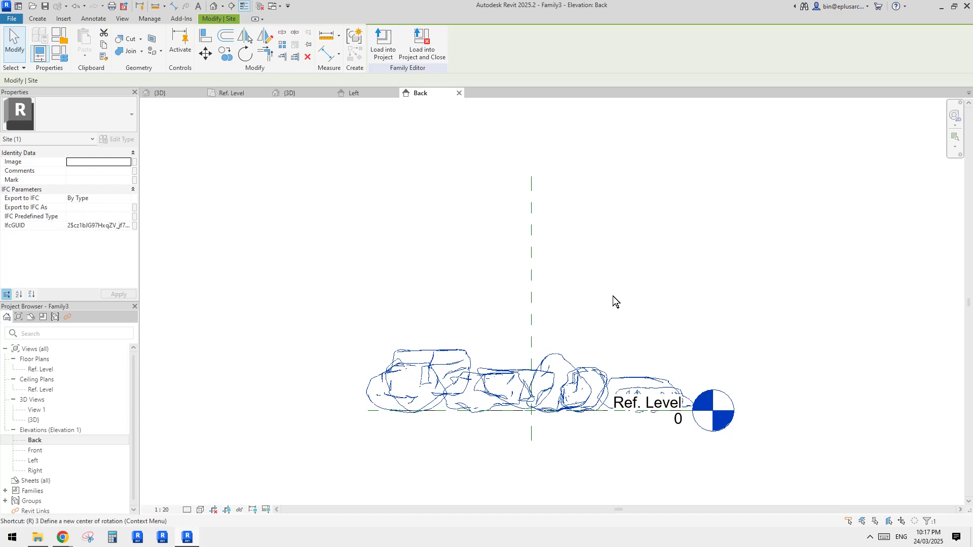
key("r")
key("o")
left_click(595, 290)
type("180")
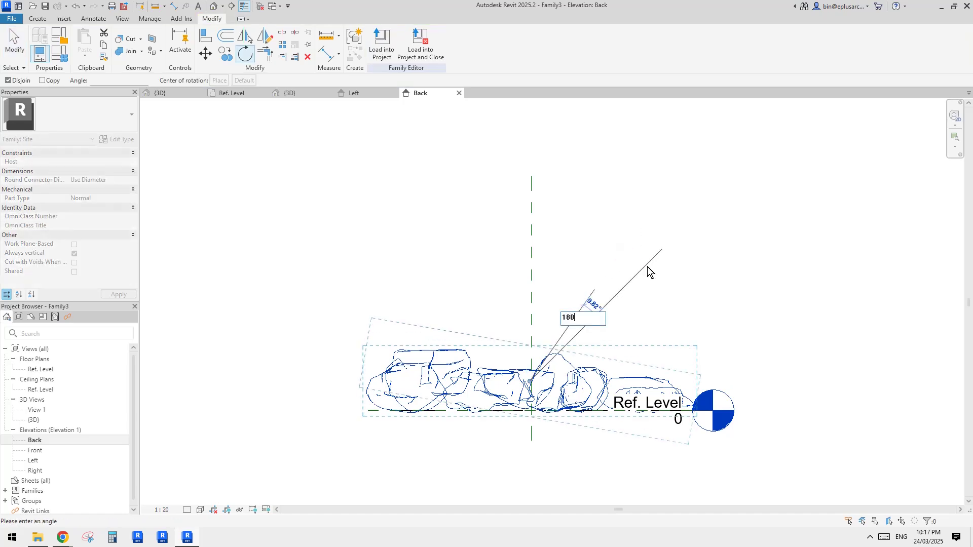
key("Return")
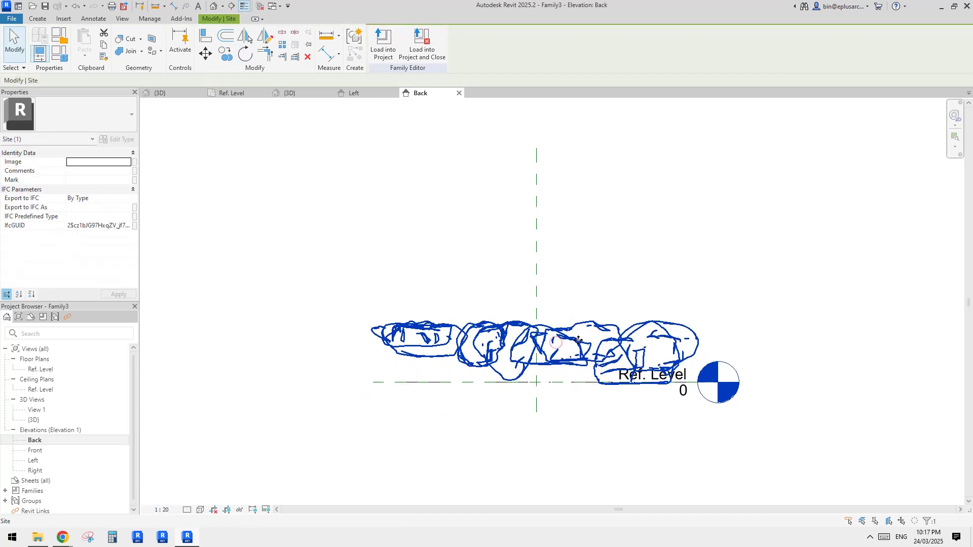
left_click(214, 6)
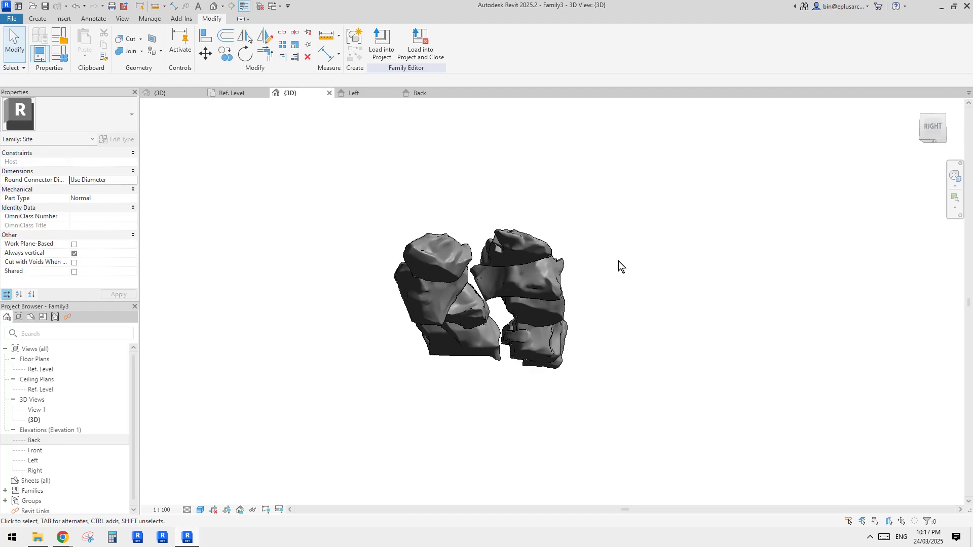
middle_click_drag(619, 265, 867, 153, "shift")
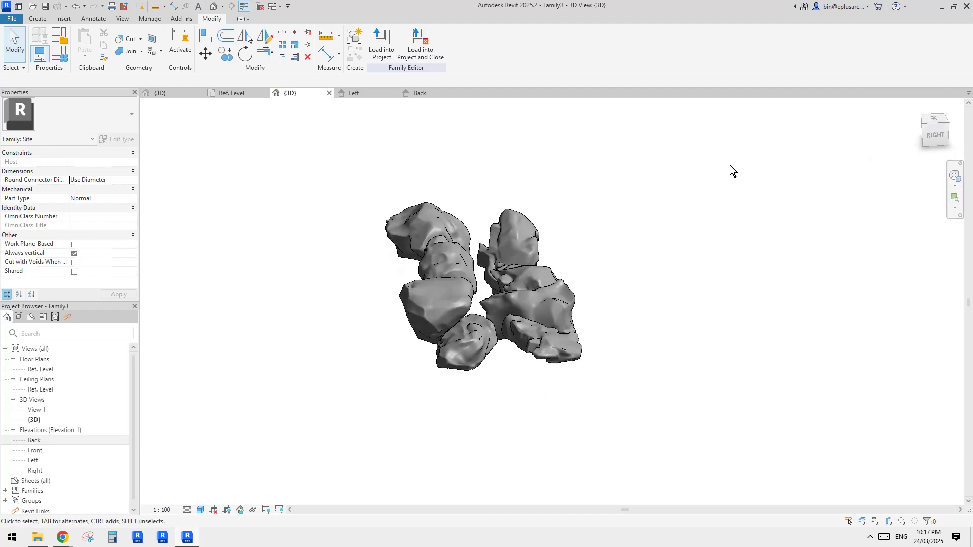
Undo the last rotation of the rocks in the Back elevation and compare their orientation in the 3D view.
middle_click_drag(730, 167, 715, 223, "shift")
left_click_drag(939, 126, 436, 290)
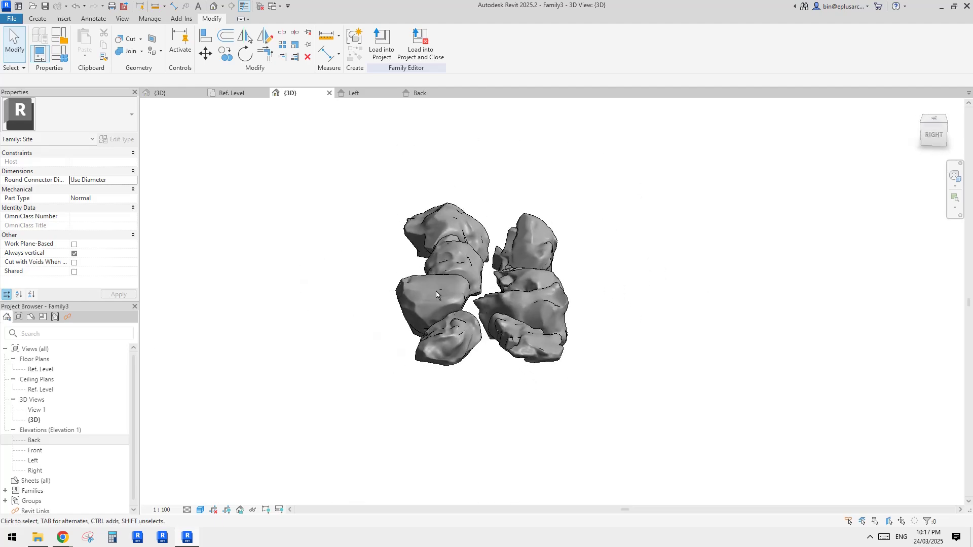
double_click(46, 440)
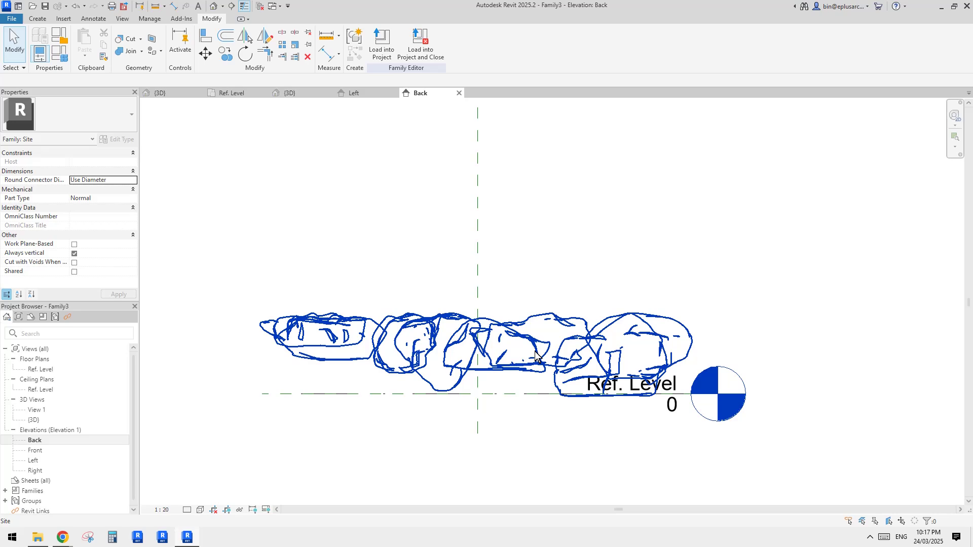
key("ctrl+z")
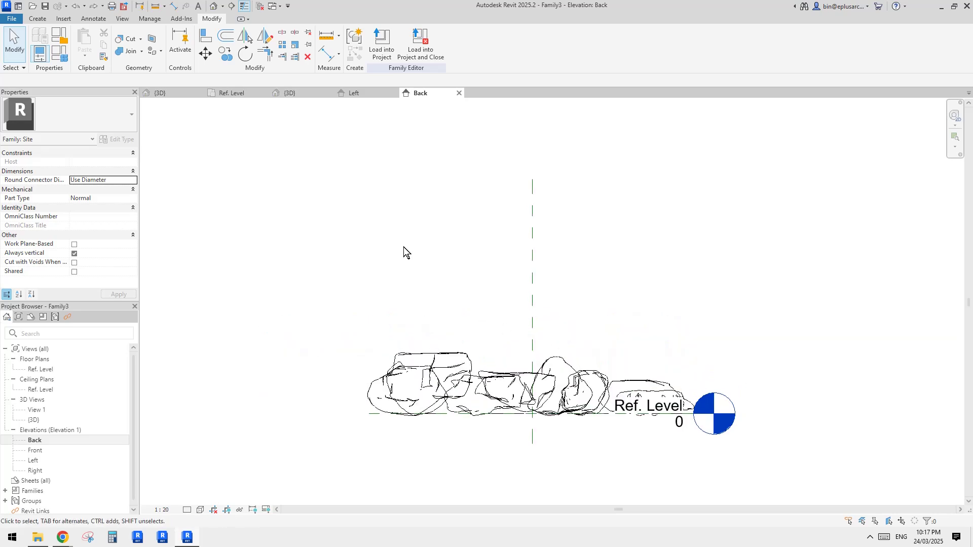
left_click(213, 7)
middle_click_drag(618, 281, 335, 334, "shift")
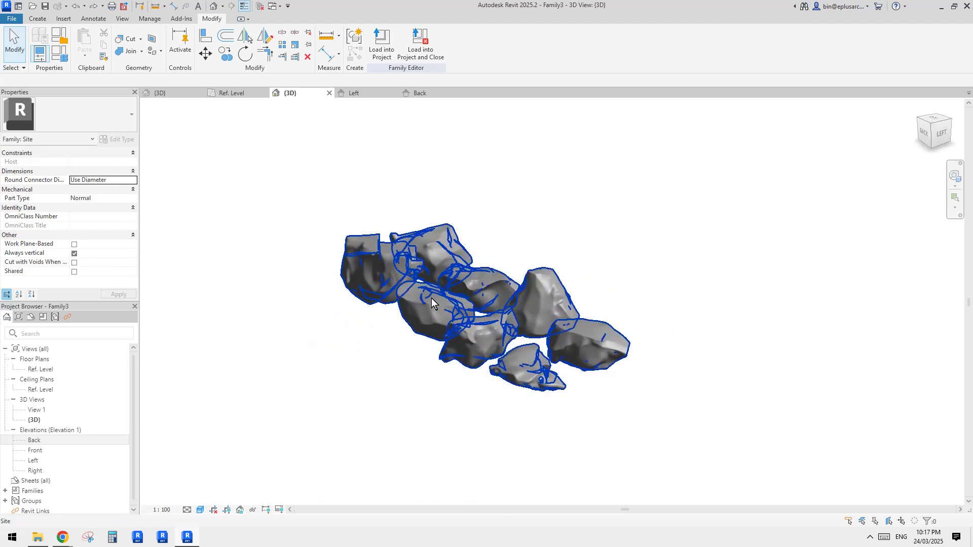
middle_click_drag(570, 330, 270, 376, "shift")
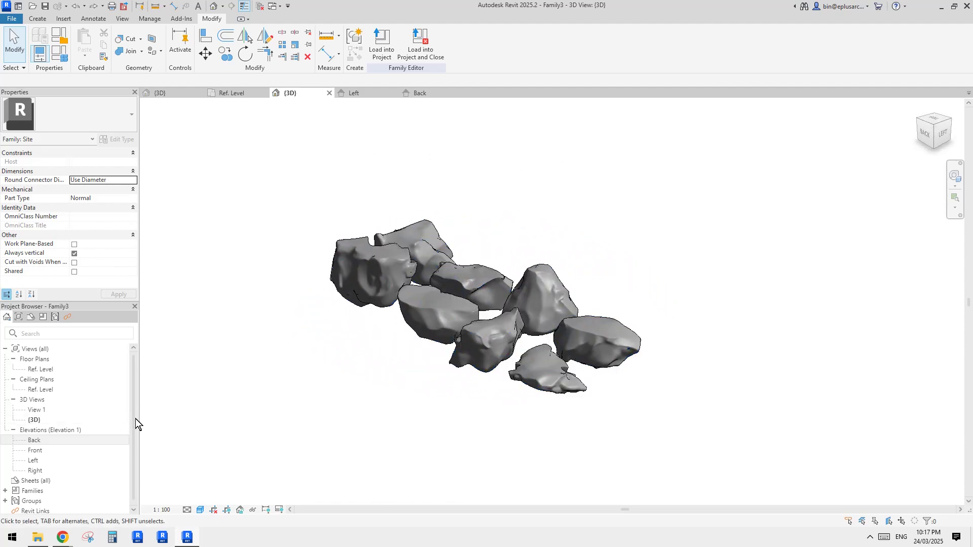
Rotate the imported rocks by 180° in the Back elevation.
double_click(35, 441)
left_click(534, 384)
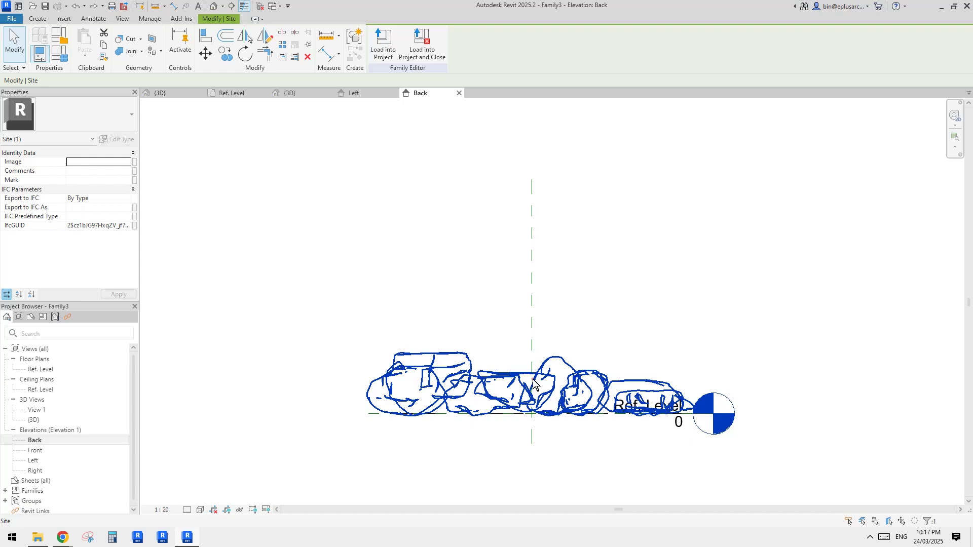
key("Escape")
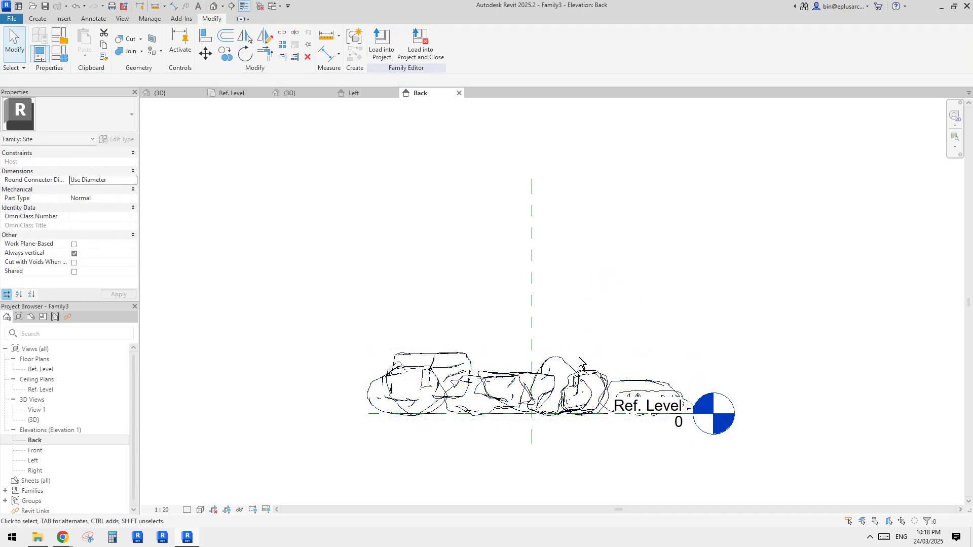
left_click(580, 360)
key("r")
key("o")
left_click(601, 252)
type("1")
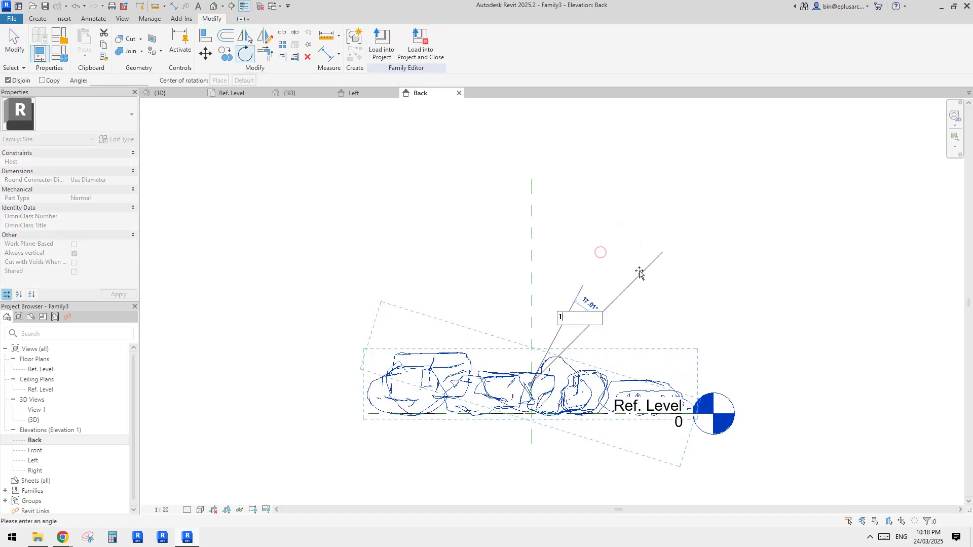
type("9")
key("BackSpace")
type("80")
key("Return")
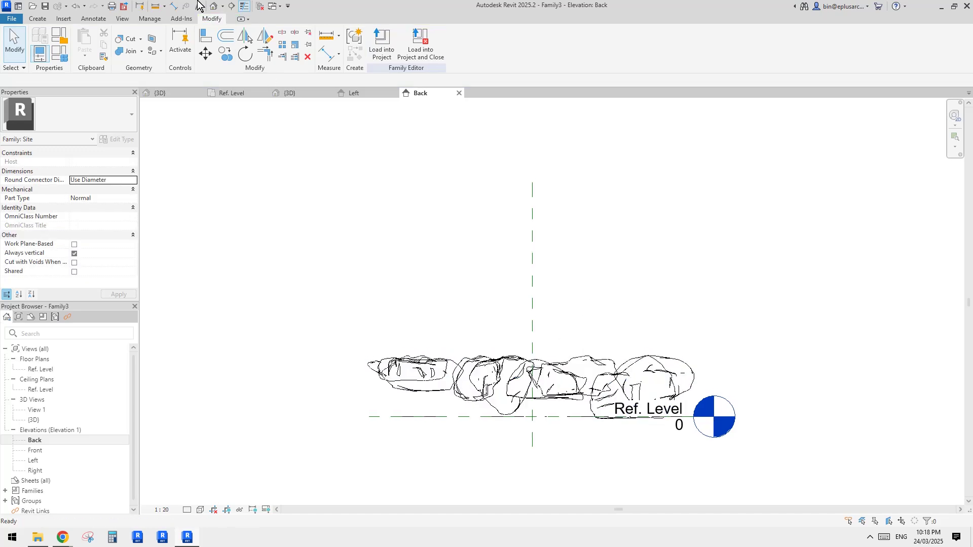
Inspect the orientation of the rotated rocks up close in the default 3D view.
left_click(213, 6)
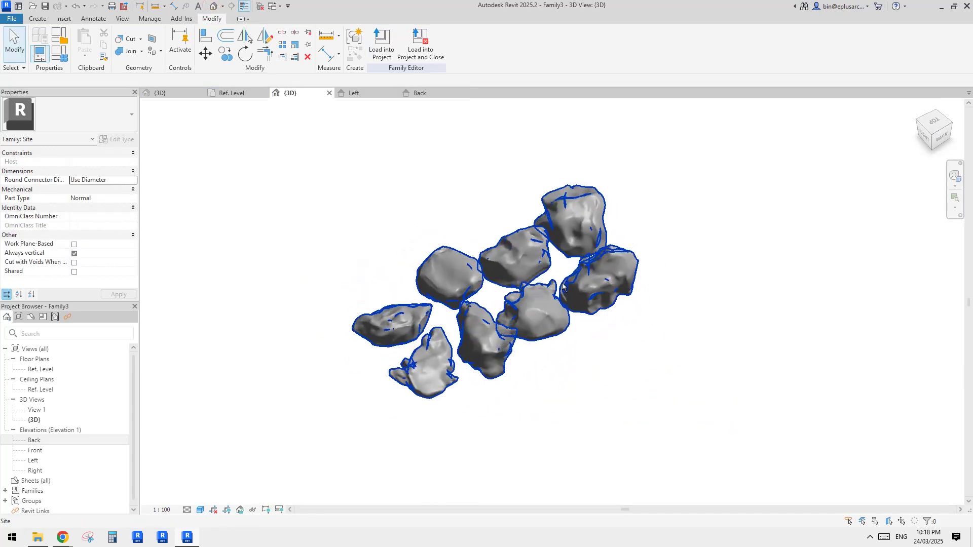
middle_click_drag(563, 283, 561, 288)
scroll(513, 307, "up", 1)
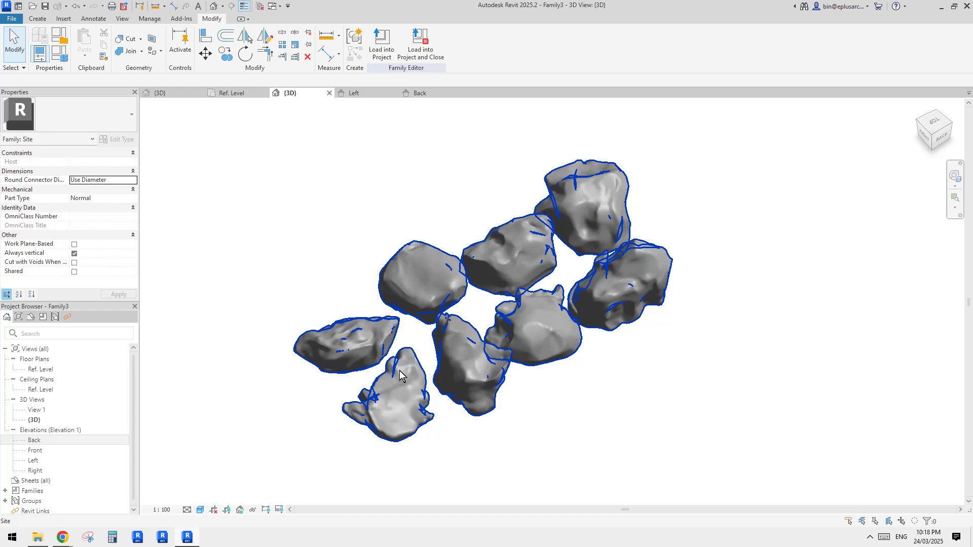
left_click(435, 317)
scroll(508, 367, "down", 1)
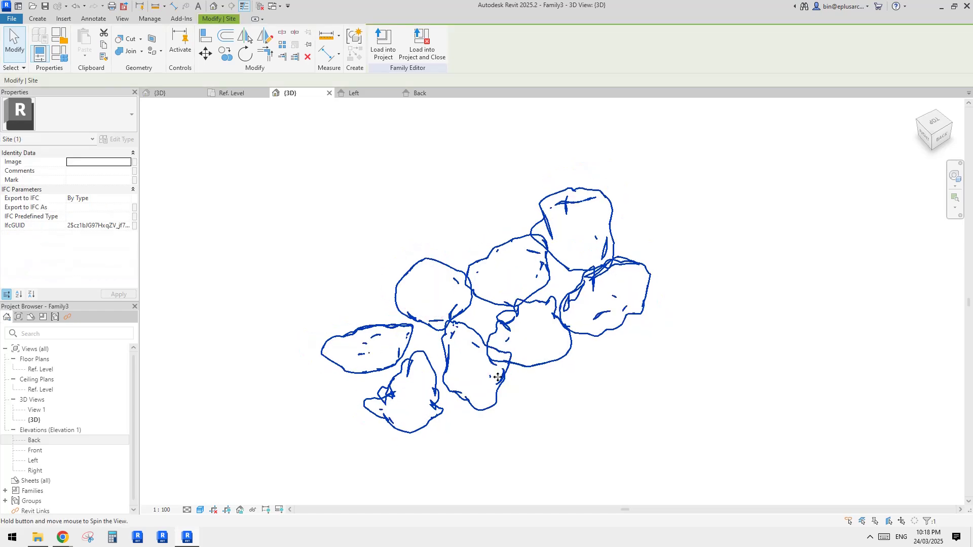
mouse_move(508, 367)
middle_mouse_down("shift")
mouse_move(479, 381)
mouse_move(497, 373)
mouse_move(527, 327)
mouse_move(449, 416)
middle_mouse_up("shift")
left_click(480, 382)
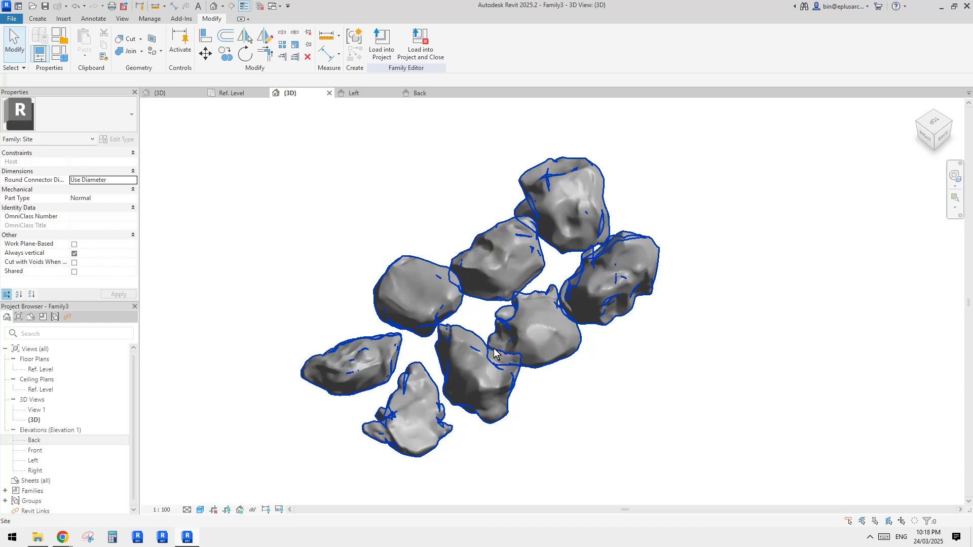
middle_click_drag(494, 349, 481, 351)
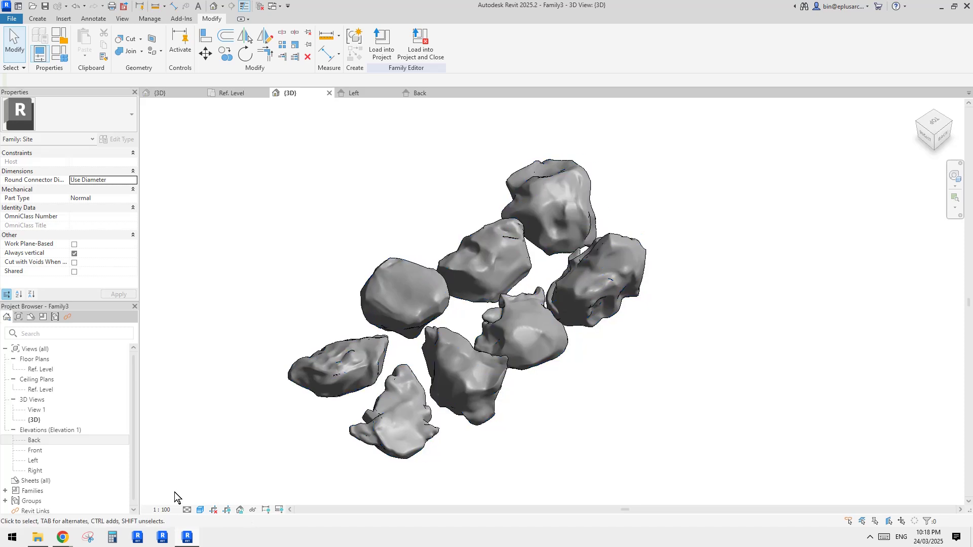
Switch to the browser to compare the rocks with CGTrader's free rock models, and return to the Revit 3D view.
left_click(133, 500)
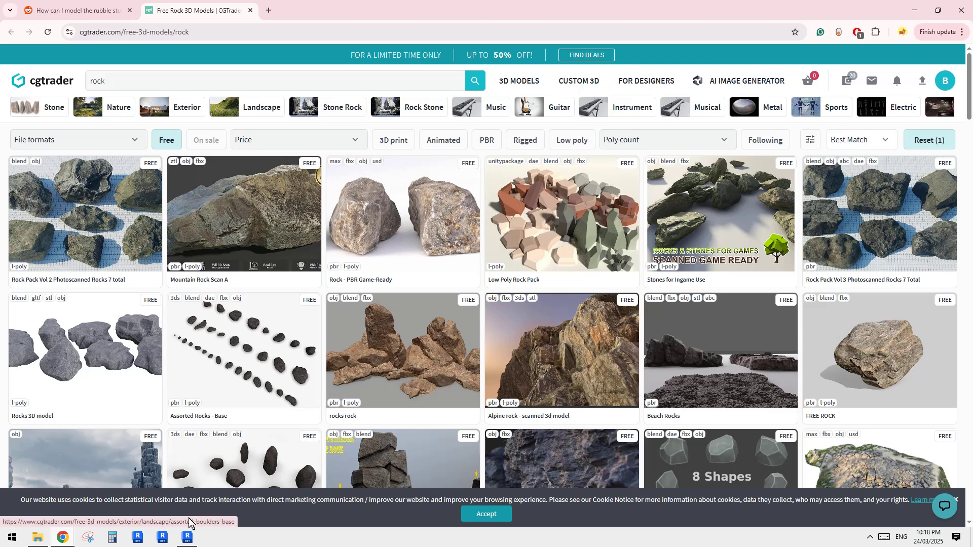
left_click(187, 537)
left_click(481, 306)
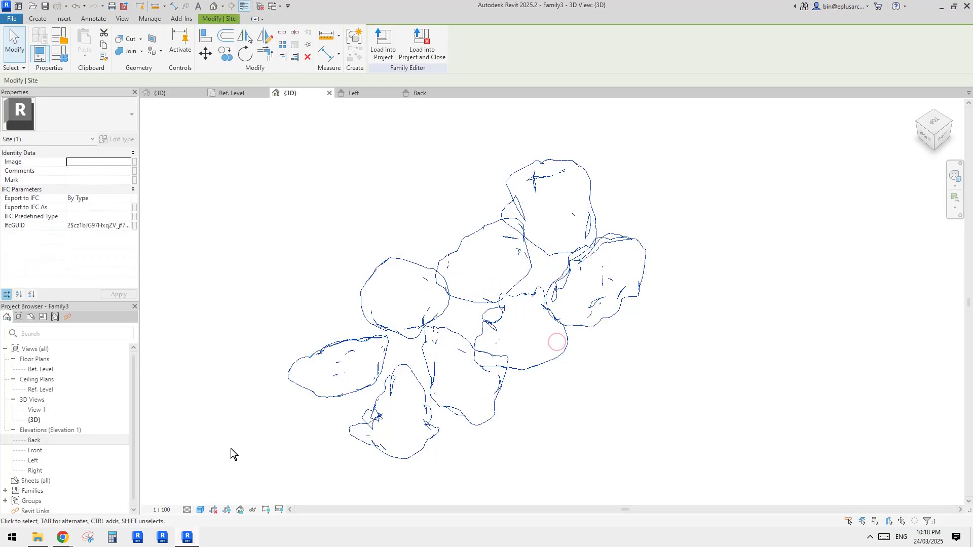
mouse_move(63, 537)
left_click(143, 490)
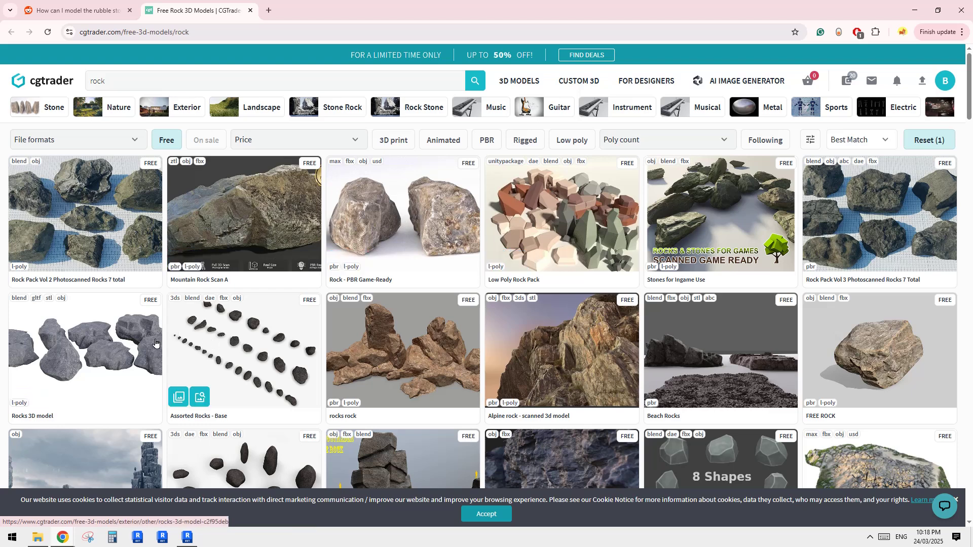
left_click(188, 537)
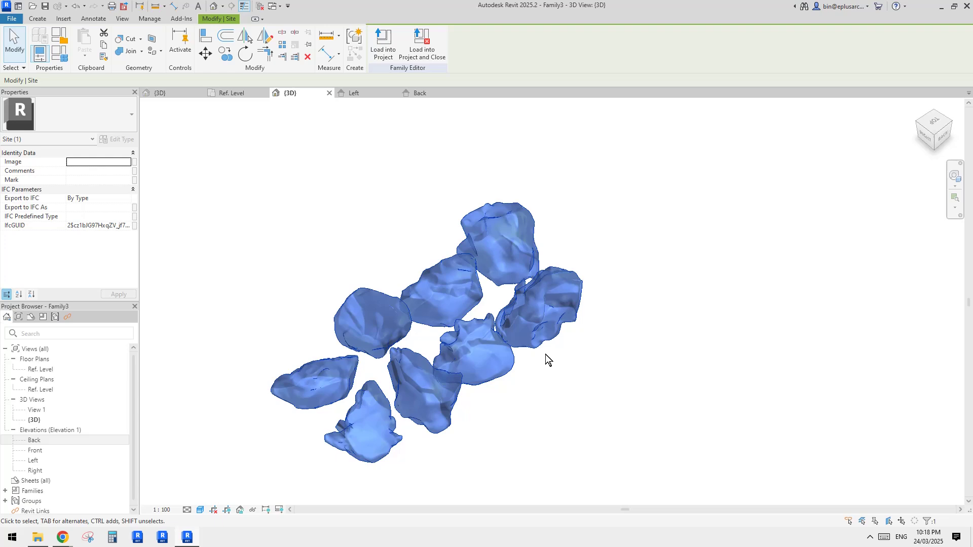
left_click(571, 380)
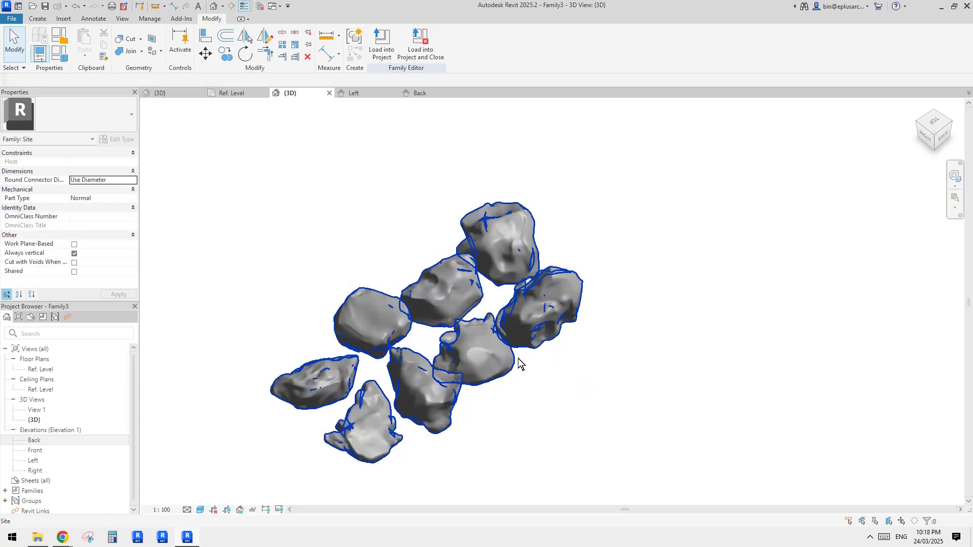
Close the inactive views, leaving only the 3D view of each open family.
middle_click_drag(516, 360, 504, 309, "shift")
scroll(503, 309, "up", 2)
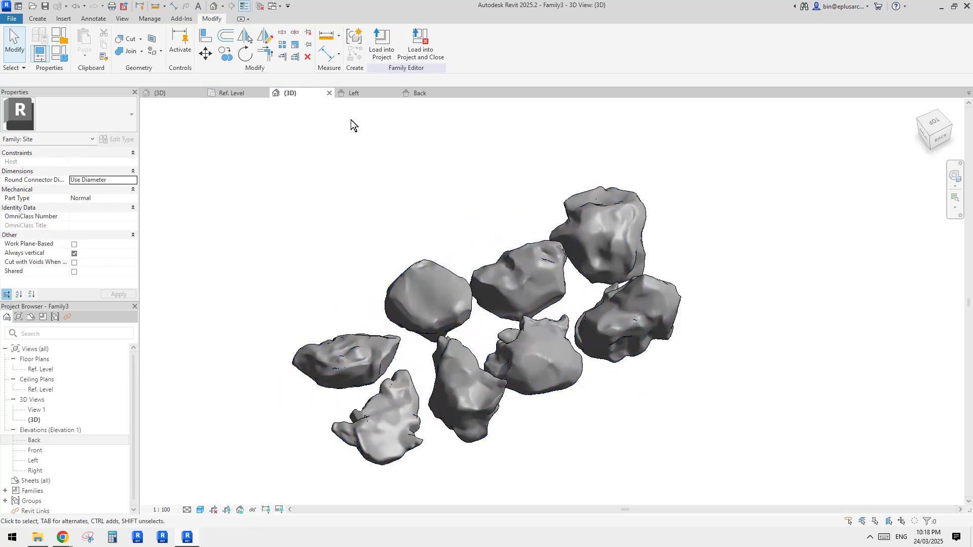
left_click(261, 6)
scroll(582, 278, "down", 1)
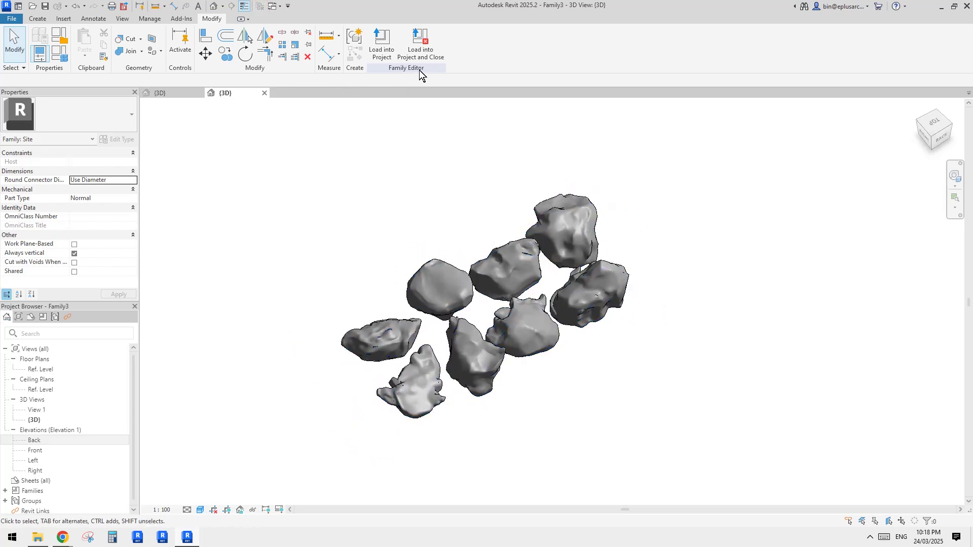
Load the rock family into Family1 and place one instance beside the existing rocks.
left_click(390, 48)
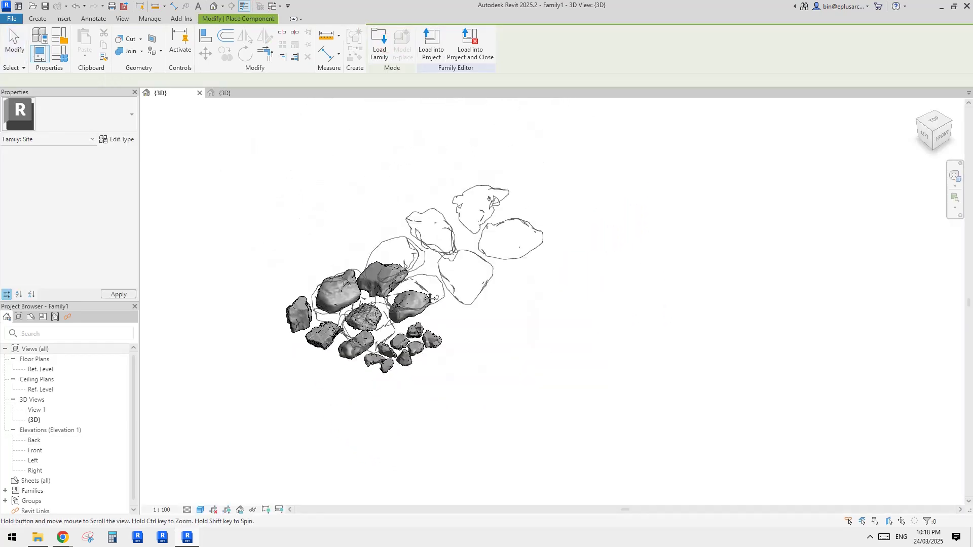
middle_click_drag(430, 299, 413, 299)
left_click(568, 347)
key("Escape")
Compare the newly placed rocks with the two existing rock groups in Family1's 3D view.
scroll(598, 384, "up", 1)
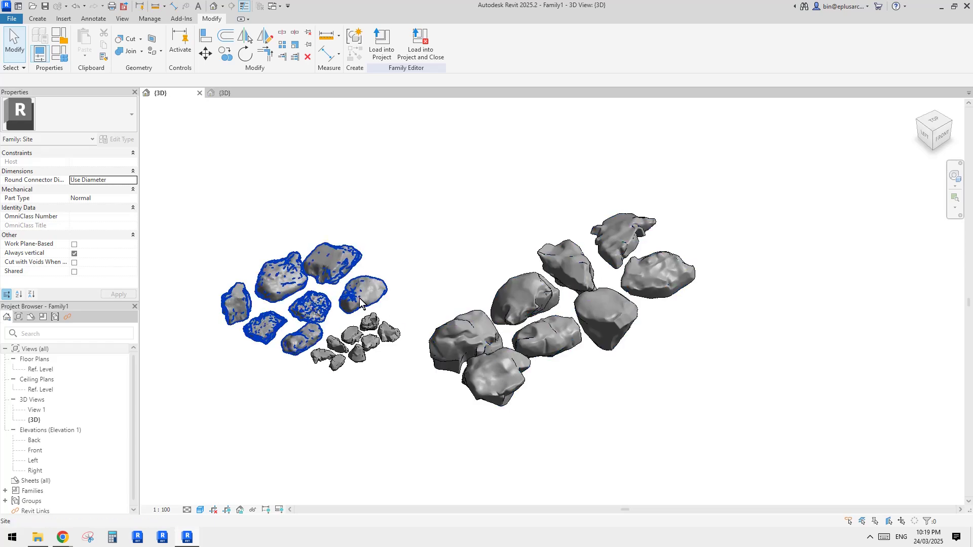
scroll(373, 403, "up", 3)
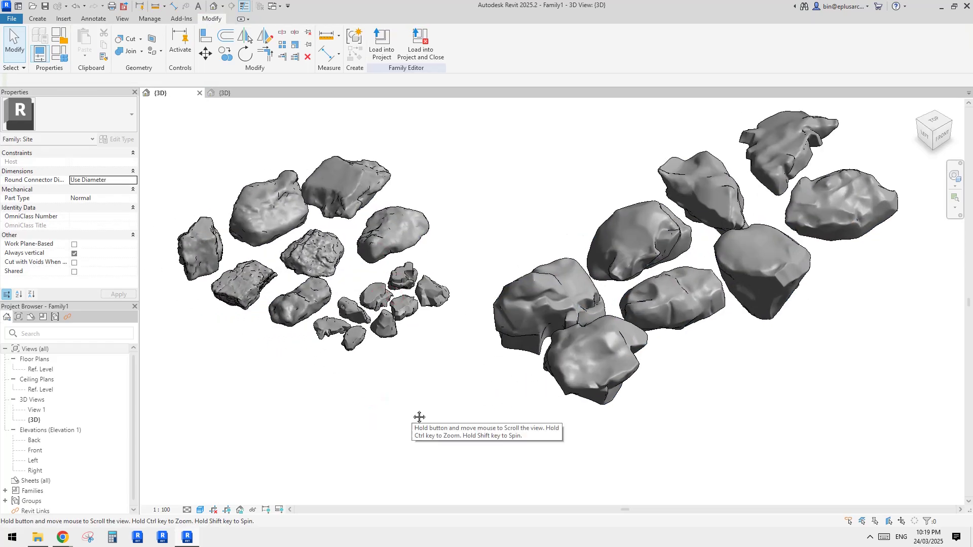
mouse_move(420, 417)
middle_mouse_down("shift")
mouse_move(419, 361)
mouse_move(419, 402)
mouse_move(495, 250)
mouse_move(456, 404)
mouse_move(431, 407)
middle_mouse_up("shift")
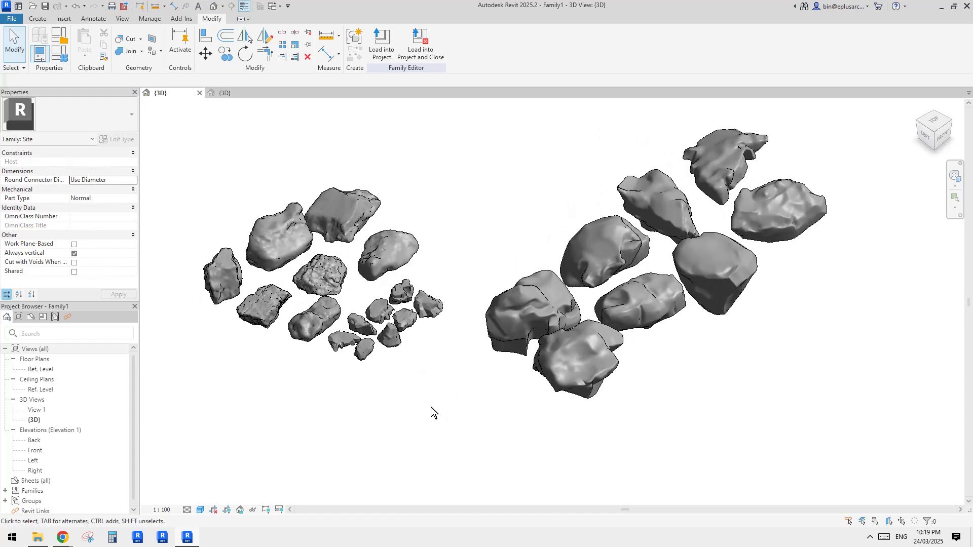
left_click(389, 339)
middle_click_drag(462, 360, 449, 361)
left_click(450, 360)
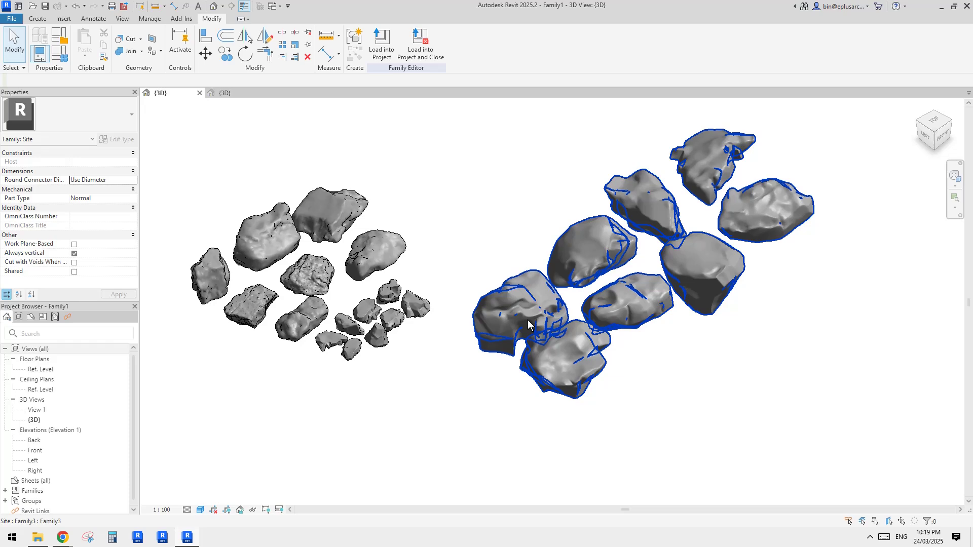
left_click(528, 320)
middle_click_drag(579, 329, 515, 329)
Open the Rock_Pack_Vol.3+Packed.obj file for CAD import in Family3's 3D view.
left_click(233, 92)
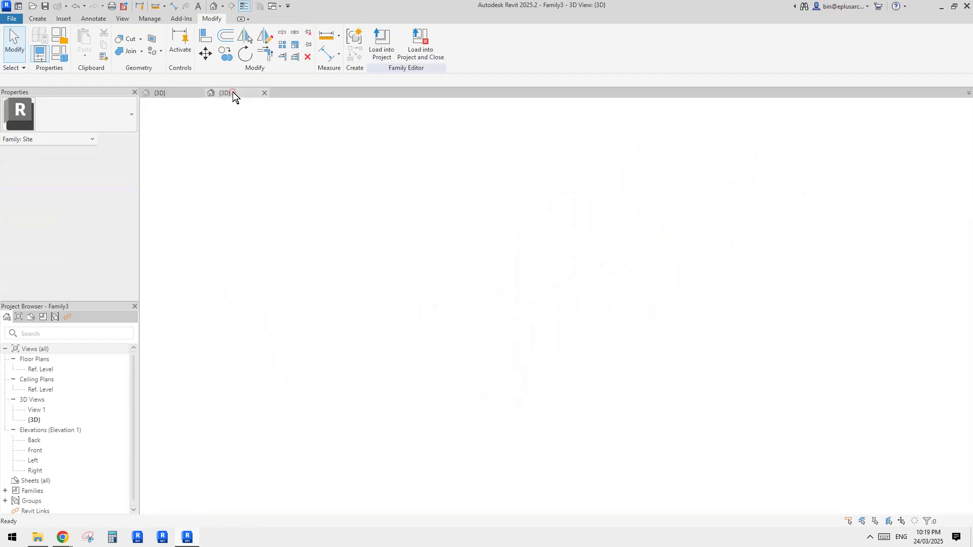
middle_click_drag(475, 256, 387, 236)
left_click(64, 18)
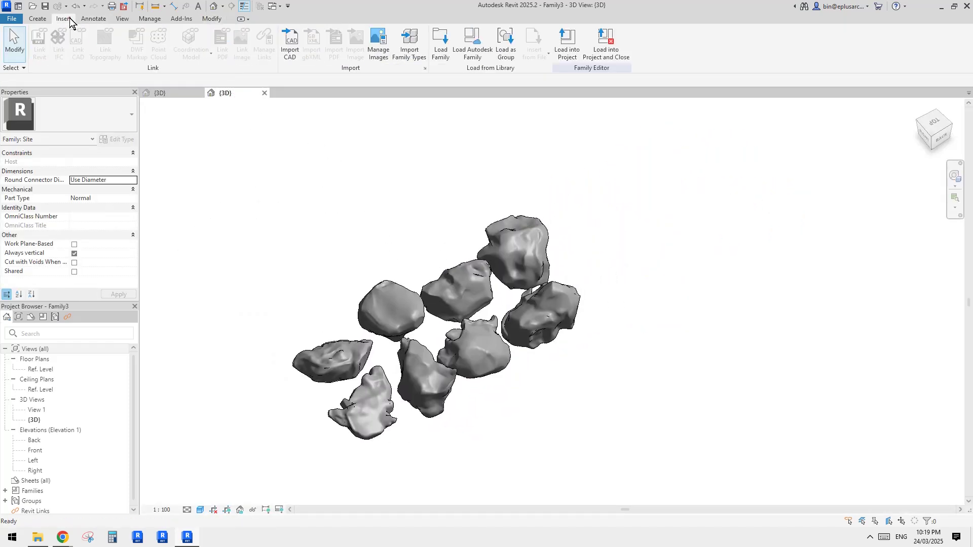
left_click(294, 55)
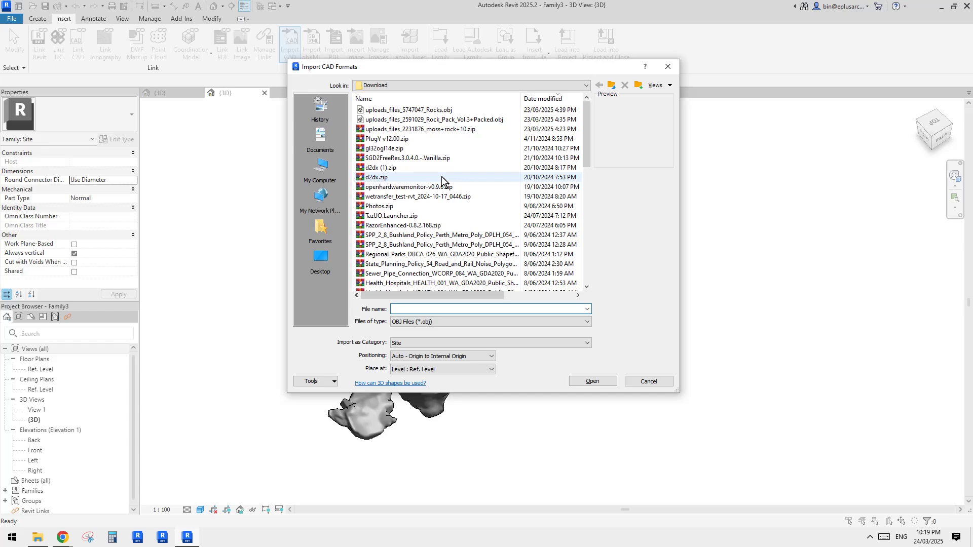
left_click(423, 120)
left_click(593, 382)
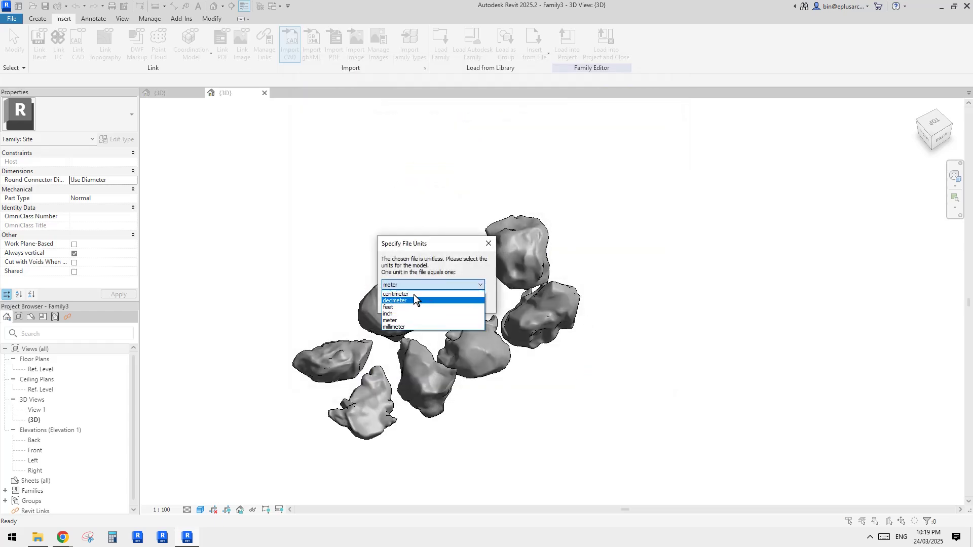
Import the chosen rock pack OBJ into Family3 with inch as the file unit.
left_click(432, 247)
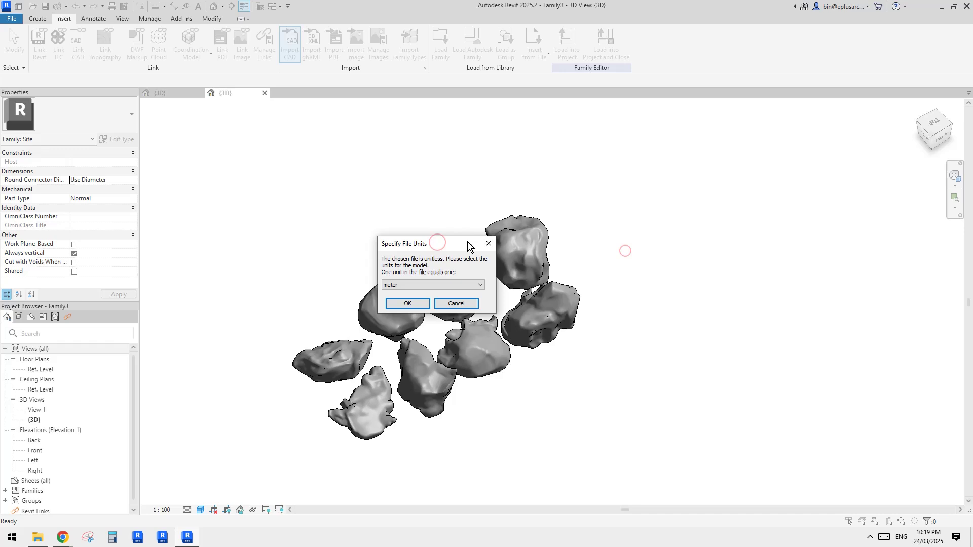
left_click_drag(453, 239, 656, 250)
left_click(678, 298)
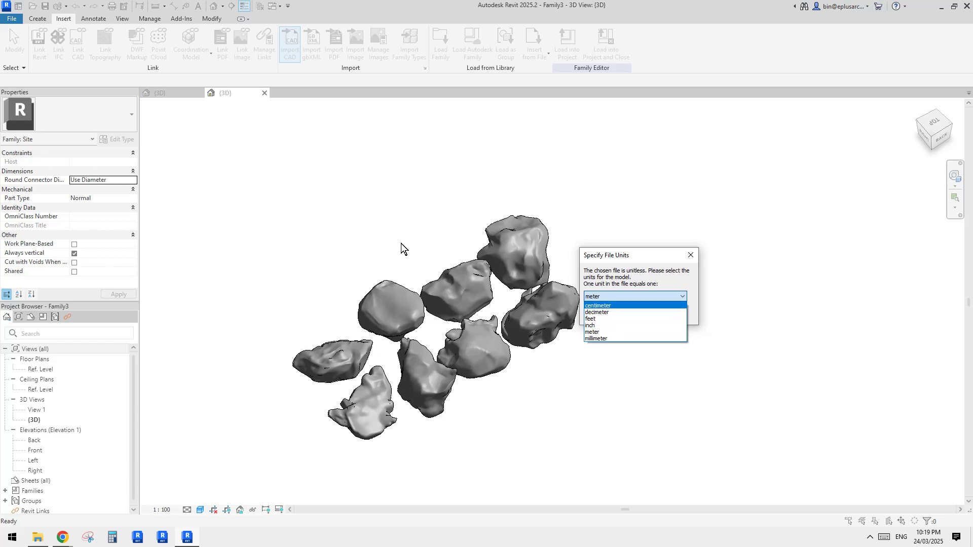
left_click(608, 255)
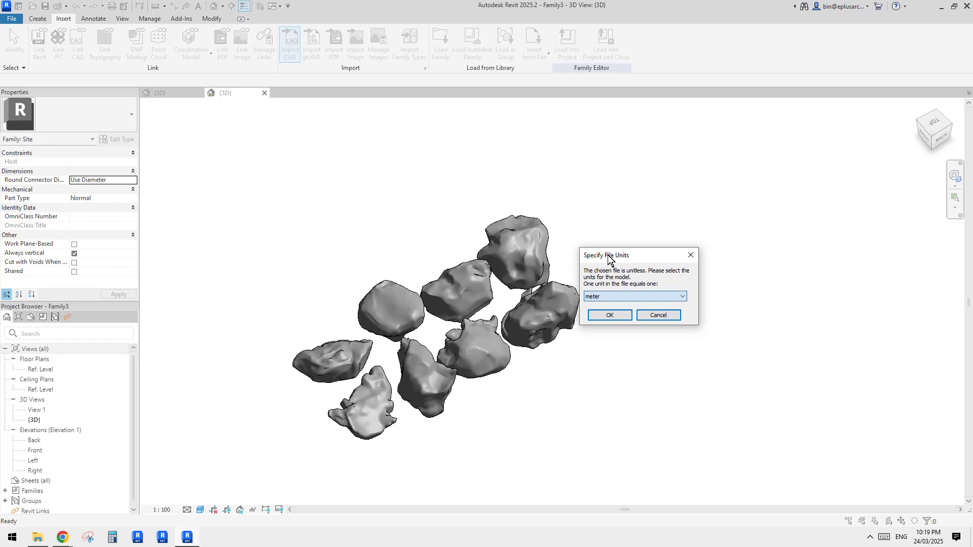
left_click_drag(624, 255, 649, 260)
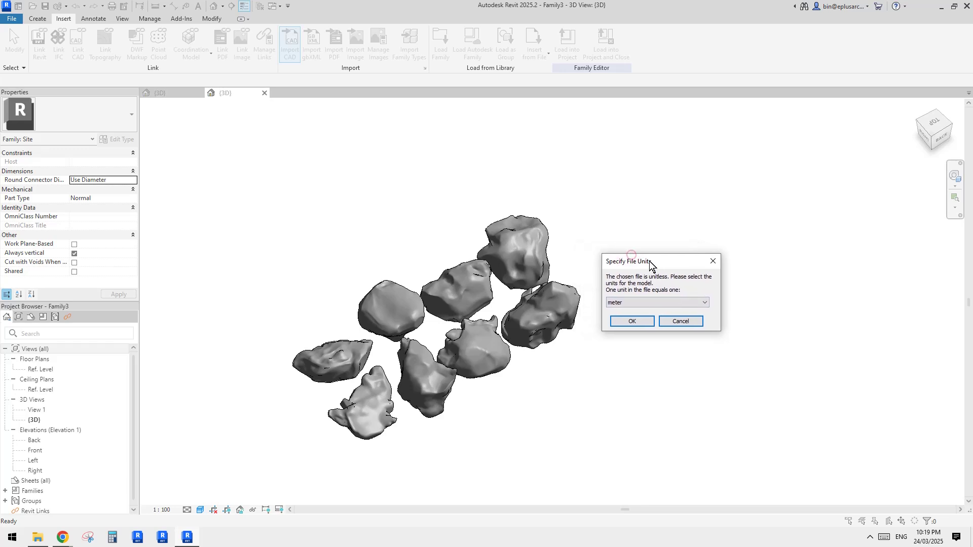
left_click(637, 304)
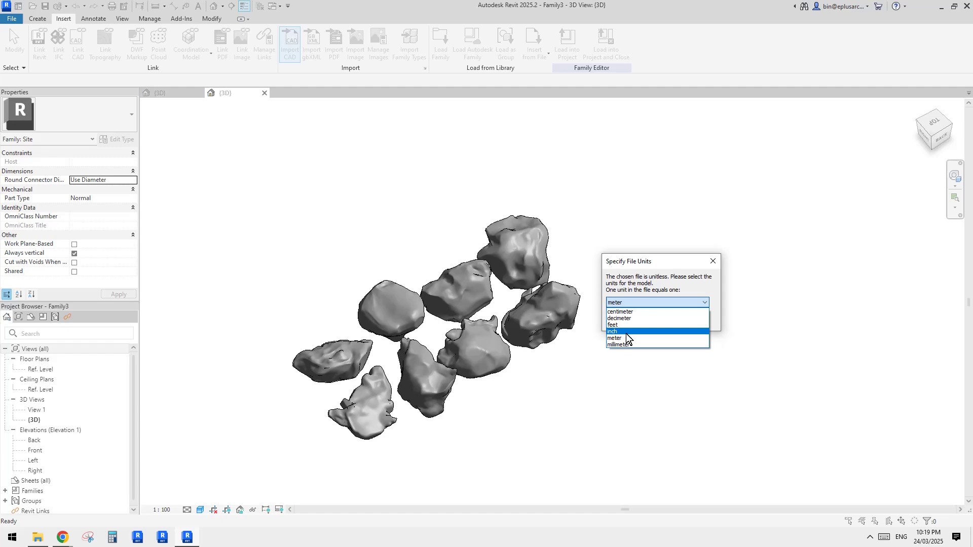
left_click(627, 332)
left_click(632, 321)
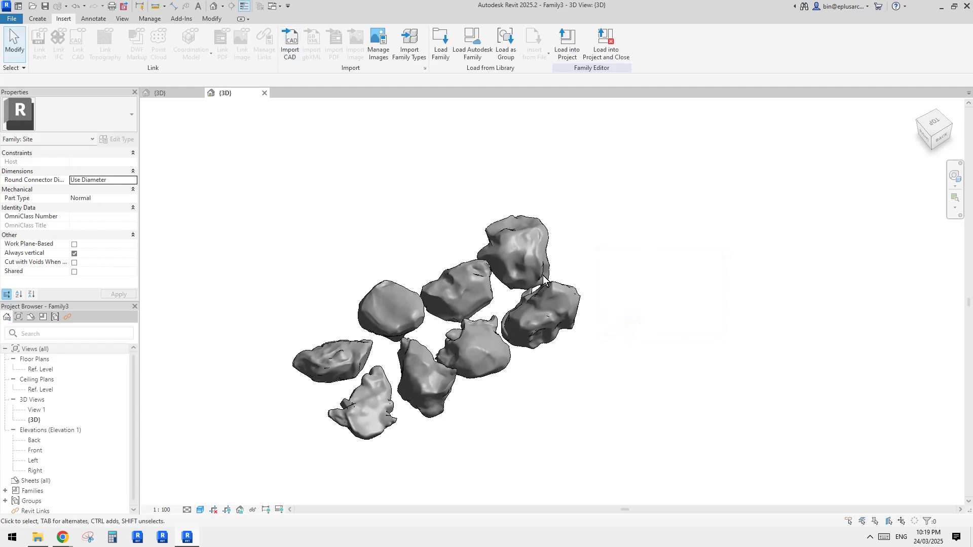
Move the tiny inch-scaled rock group out from among the large rocks into the open space beside them.
scroll(464, 327, "up", 10)
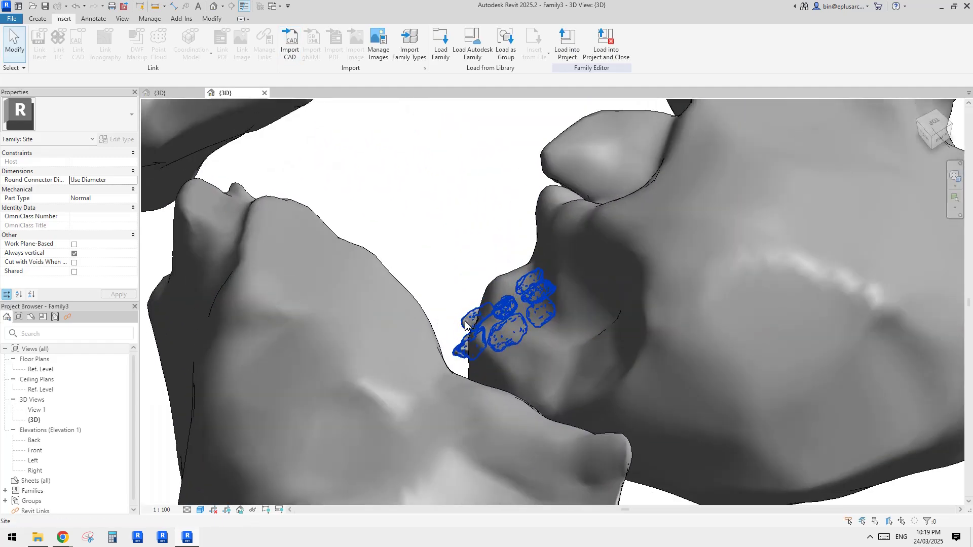
left_click(466, 323)
scroll(476, 323, "down", 4)
key("m")
key("v")
left_click(482, 323)
scroll(537, 326, "down", 2)
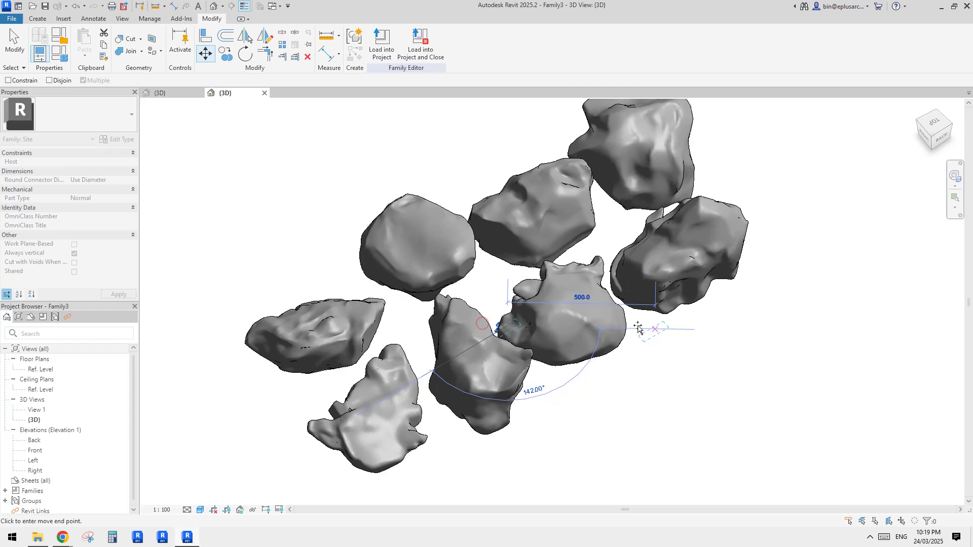
left_click(647, 348)
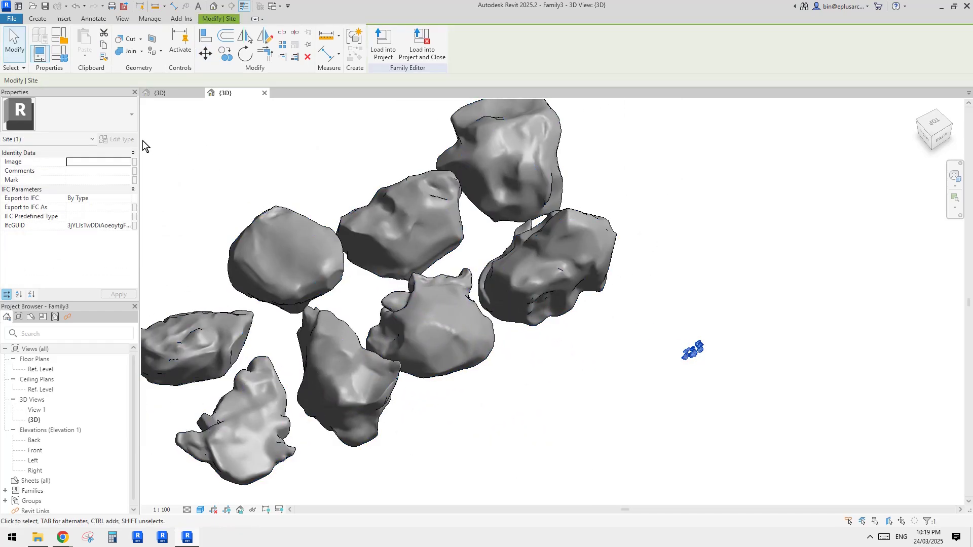
Compare the inch-scaled rock group with the large rocks and check its properties and whether the Scale tool can resize it.
left_click(746, 370)
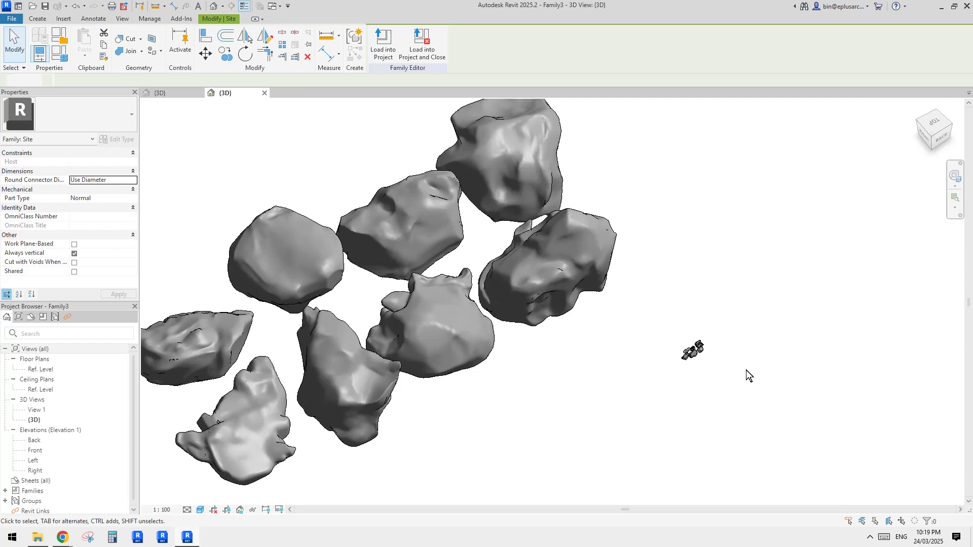
left_click(701, 350)
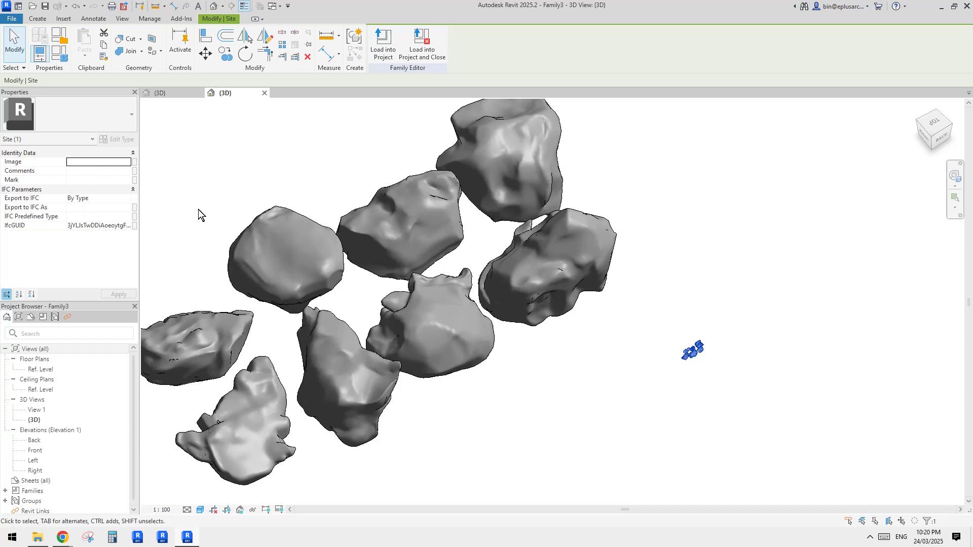
scroll(558, 203, "down", 2)
left_click(586, 293)
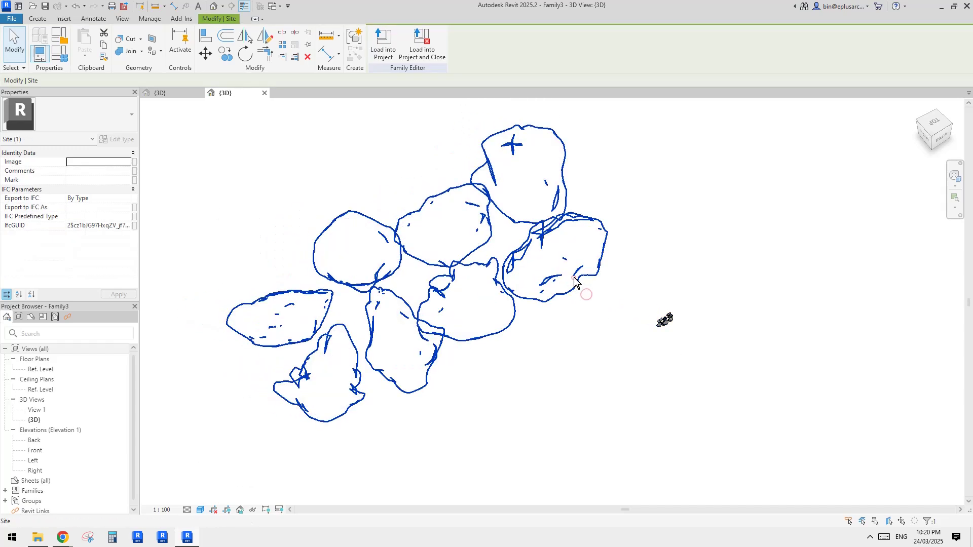
left_click(283, 179)
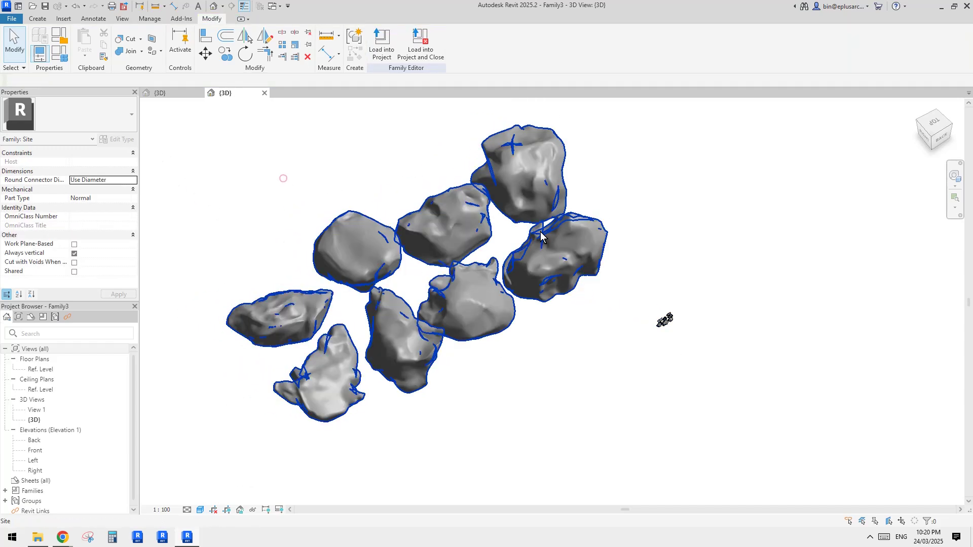
left_click(665, 319)
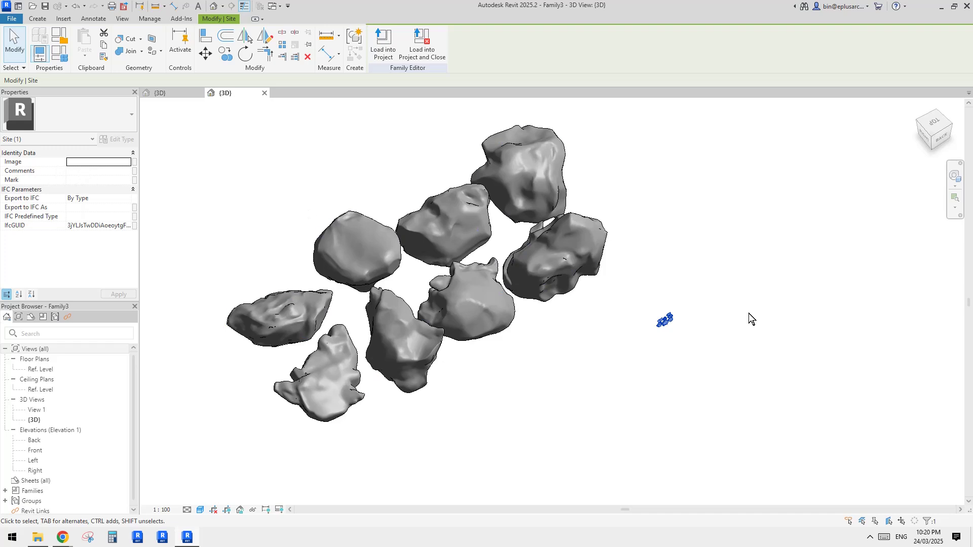
middle_click_drag(749, 314, 717, 308)
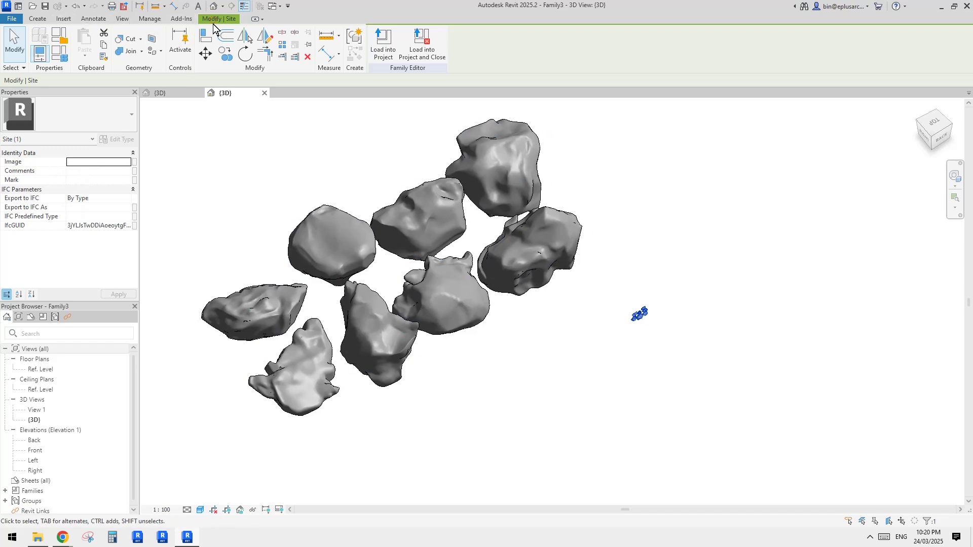
left_click(719, 324)
left_click(646, 313)
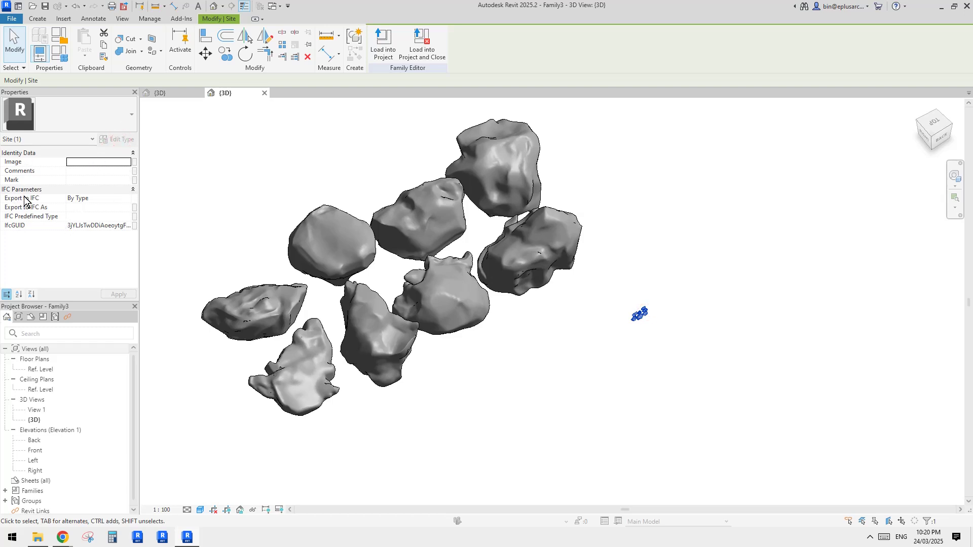
middle_click_drag(214, 163, 208, 174)
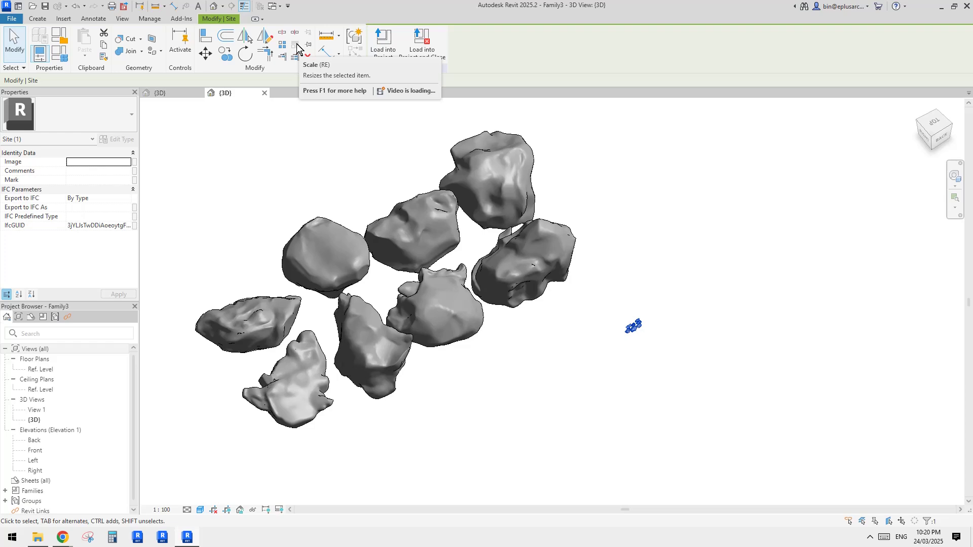
left_click(627, 324)
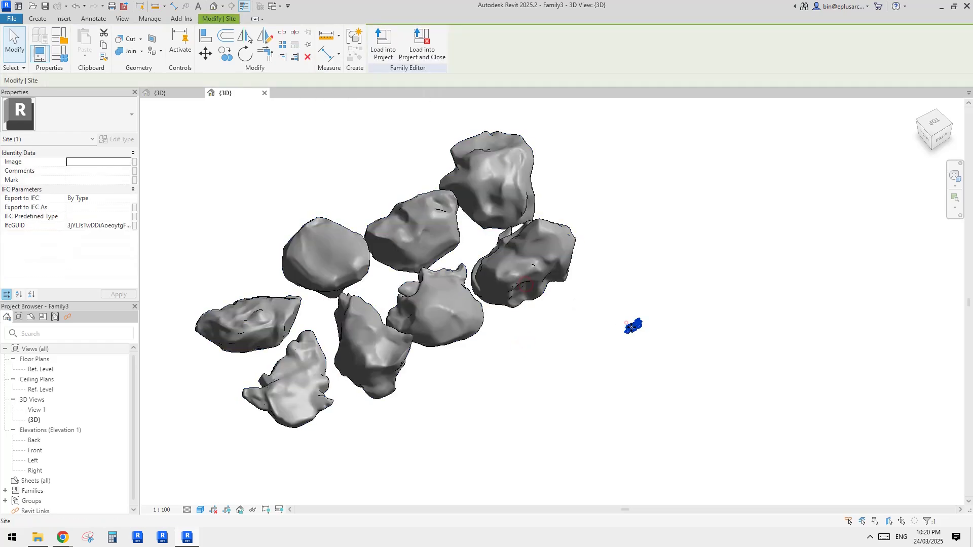
Check the rock groups' sizes in Family1's 3D view and return to Family3's 3D view.
left_click(183, 96)
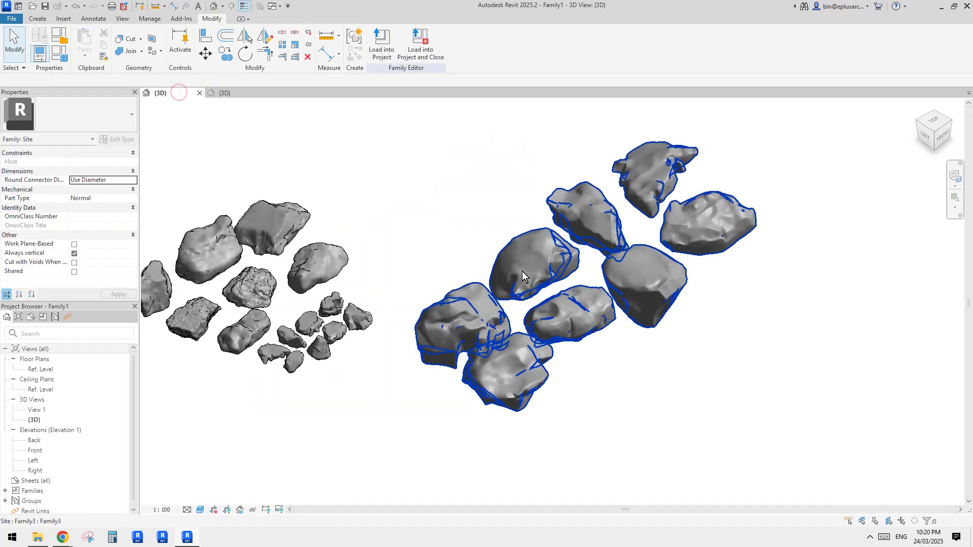
left_click(227, 93)
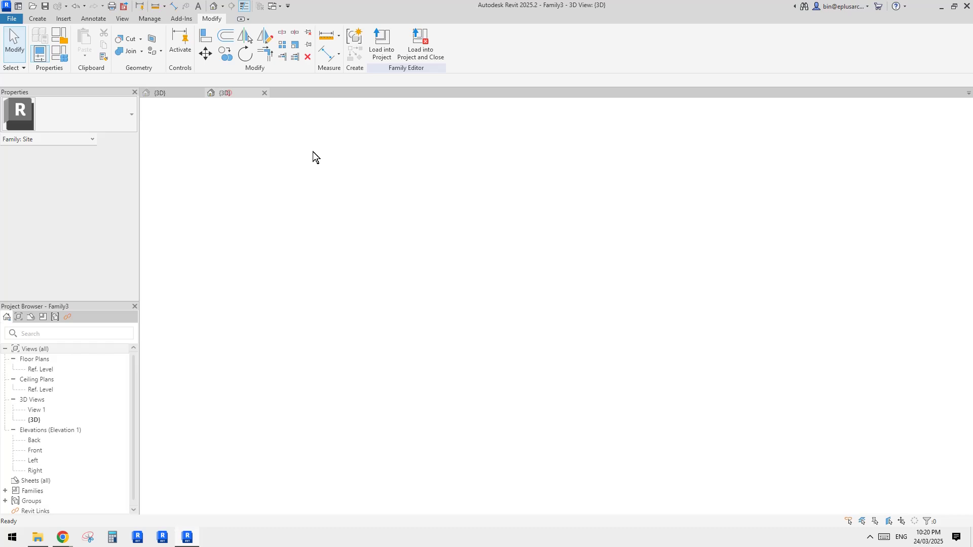
left_click(586, 335)
Try to import Rock_Pack_Vol.3+Packed.obj into Family3 with meter as the file unit.
left_click(63, 19)
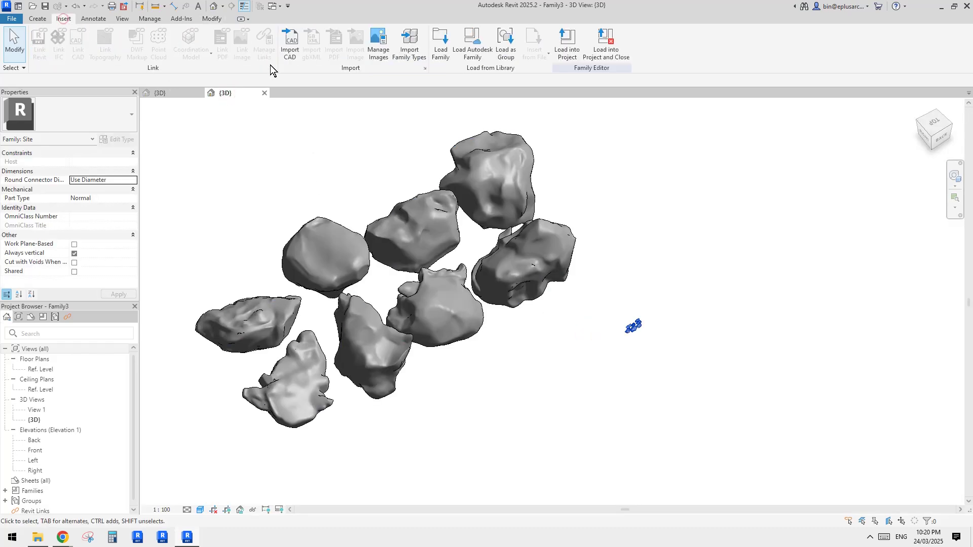
left_click(290, 43)
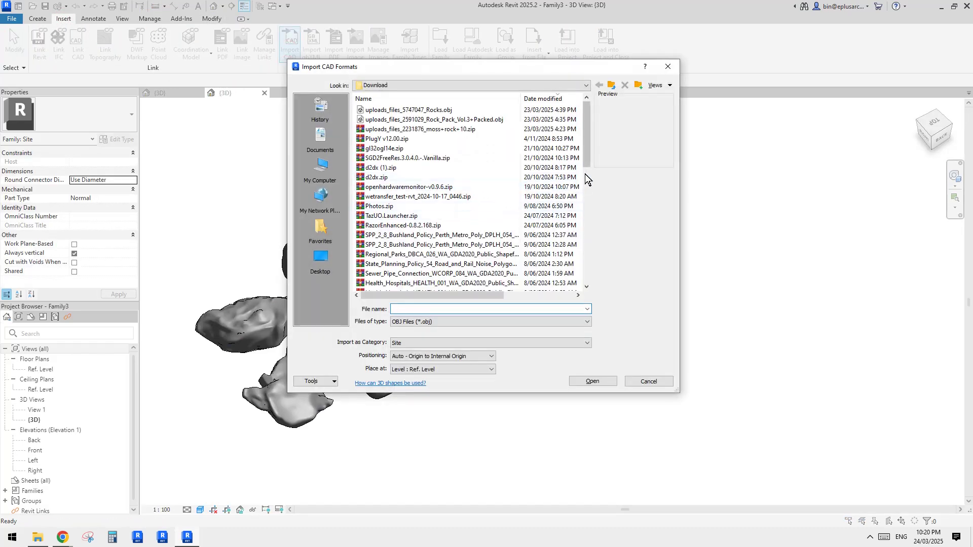
left_click(417, 119)
left_click(576, 379)
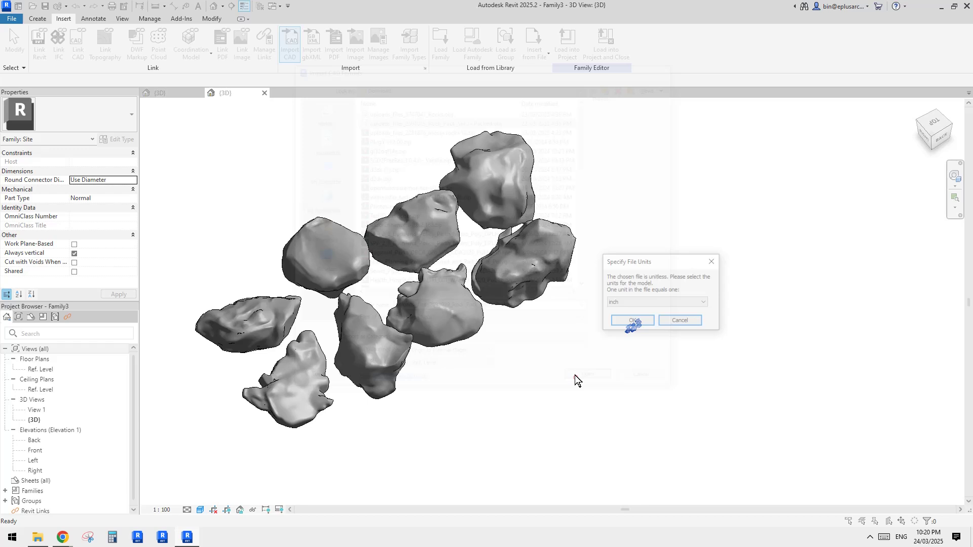
left_click(646, 302)
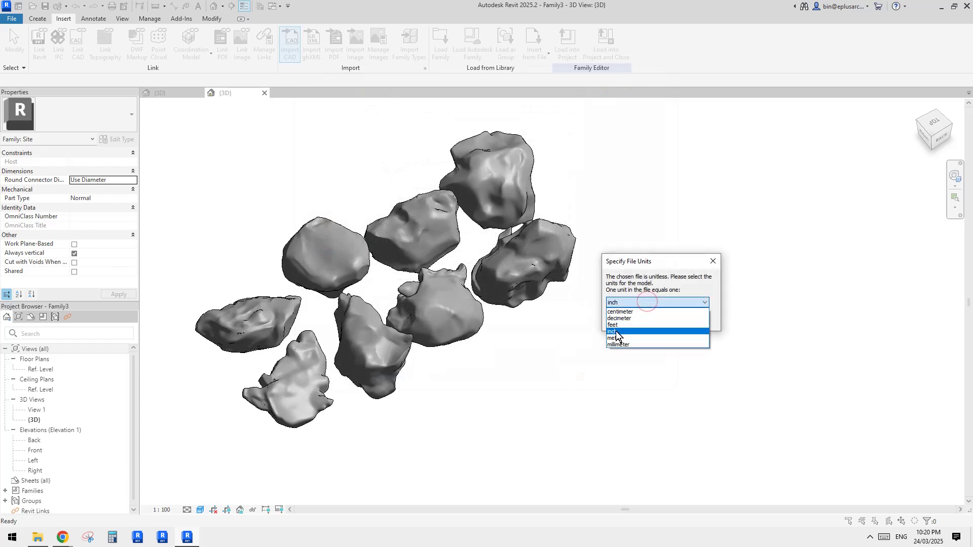
left_click(643, 257)
left_click_drag(633, 257, 750, 275)
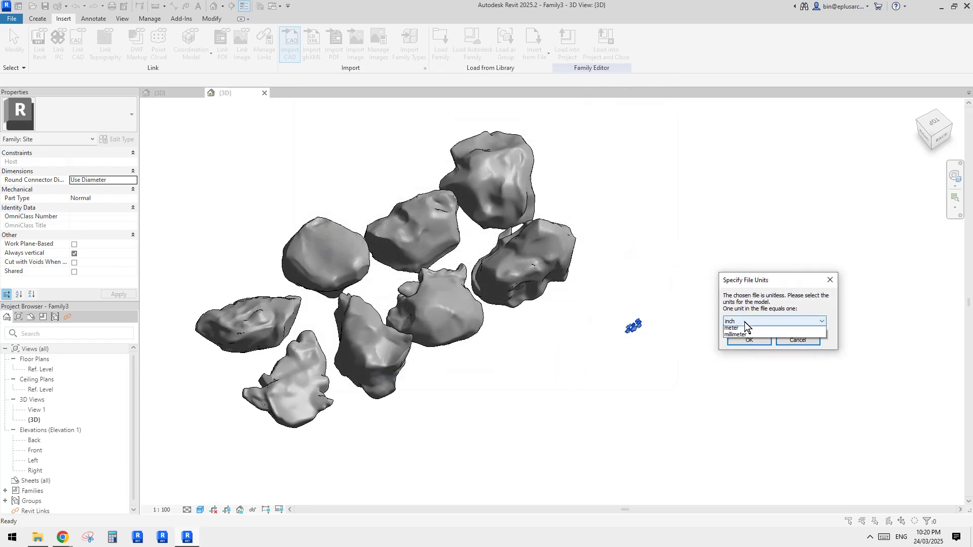
left_click(743, 322)
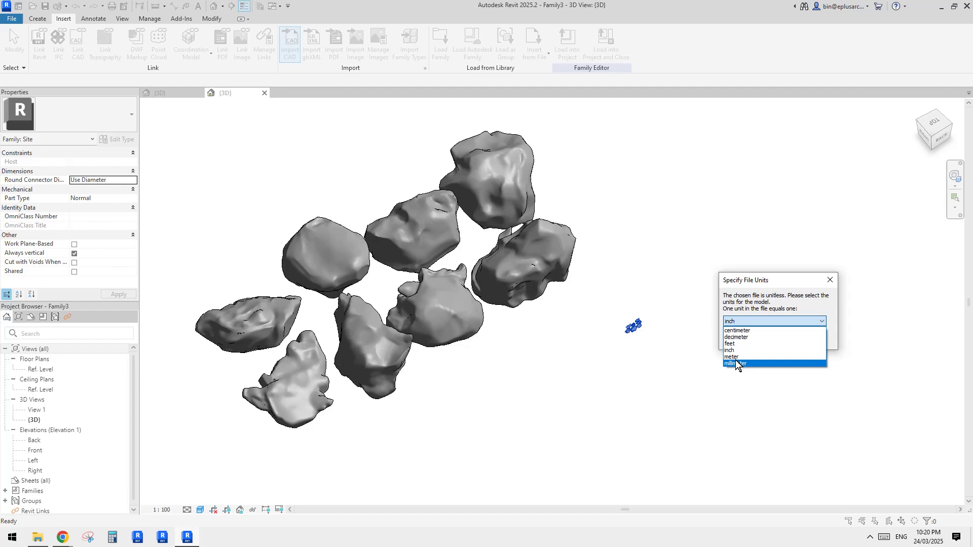
left_click(739, 357)
left_click(745, 342)
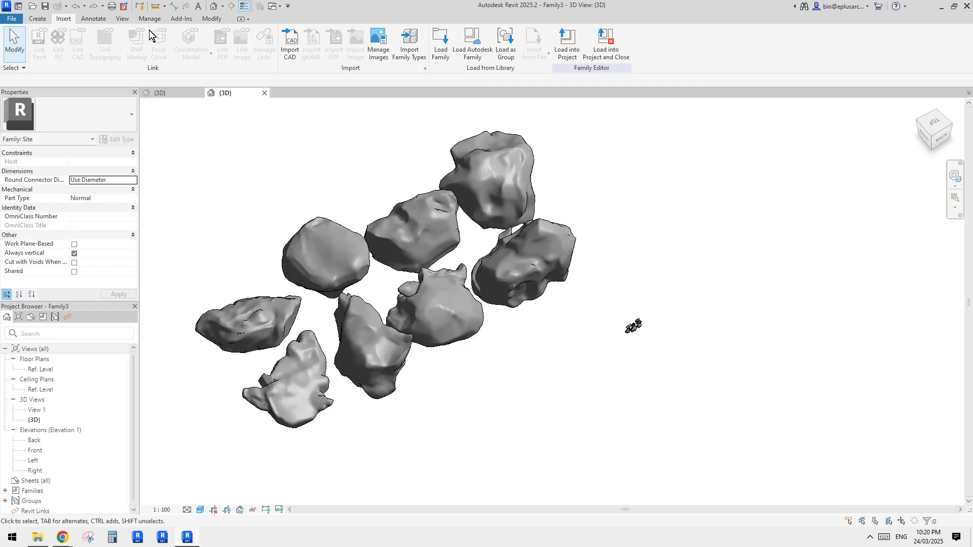
Import Rock_Pack_Vol.3+Packed.obj into Family3 with feet as the file unit.
left_click(290, 43)
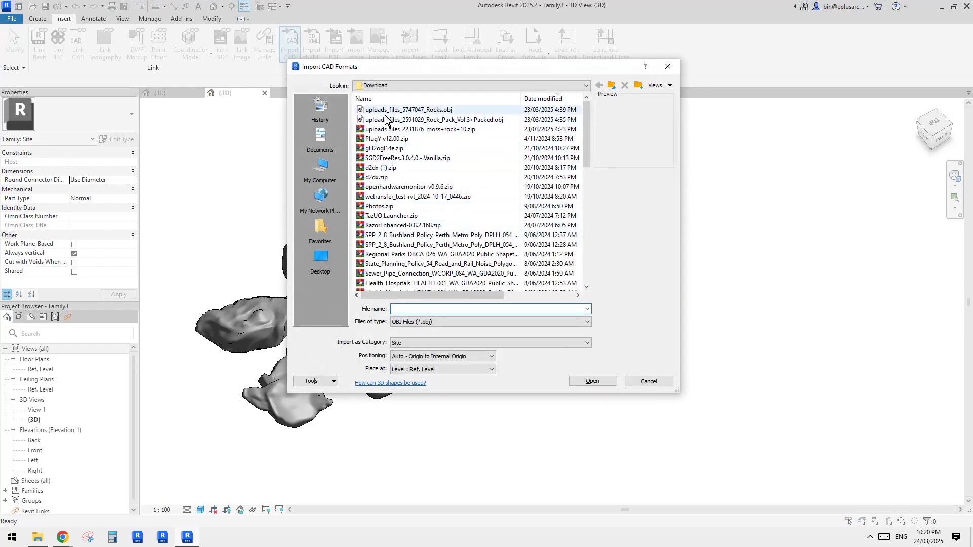
left_click(386, 112)
left_click(427, 119)
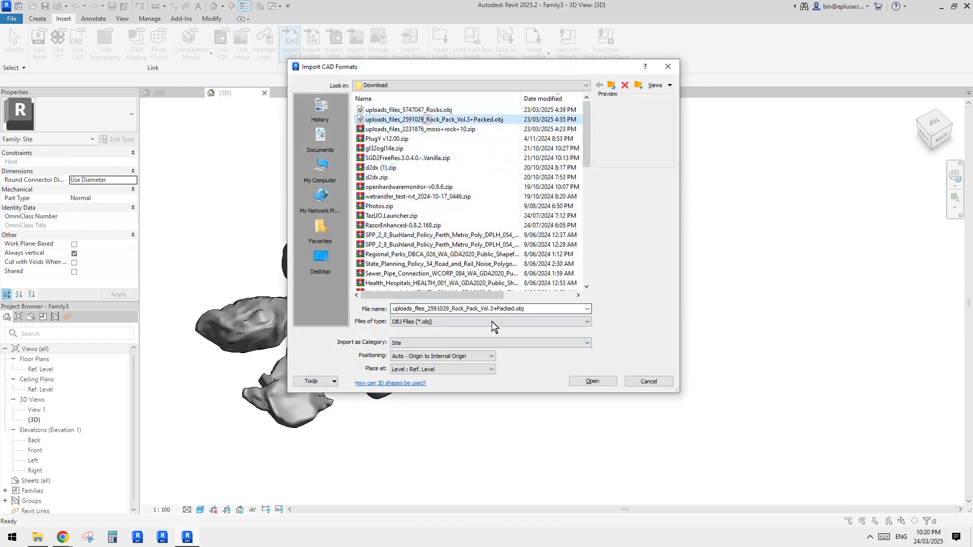
left_click(584, 381)
left_click(786, 320)
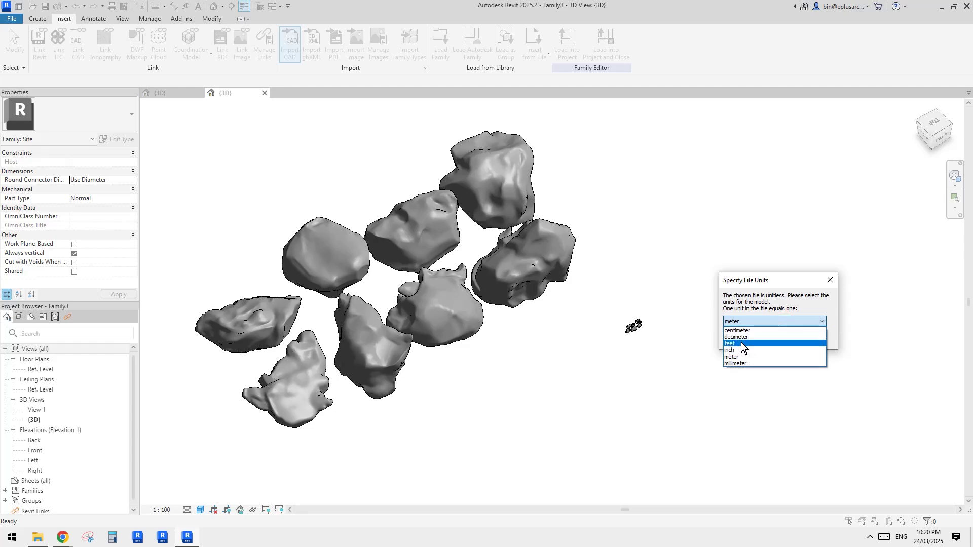
left_click(741, 344)
left_click(730, 341)
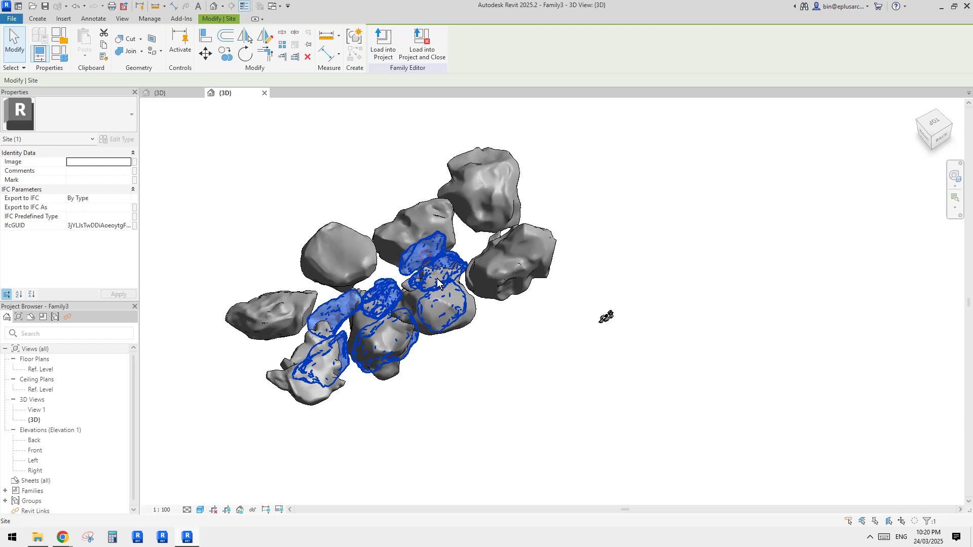
Move the feet-scaled rock group clear of the large rocks and check its orientation against theirs from the side.
left_click(578, 333)
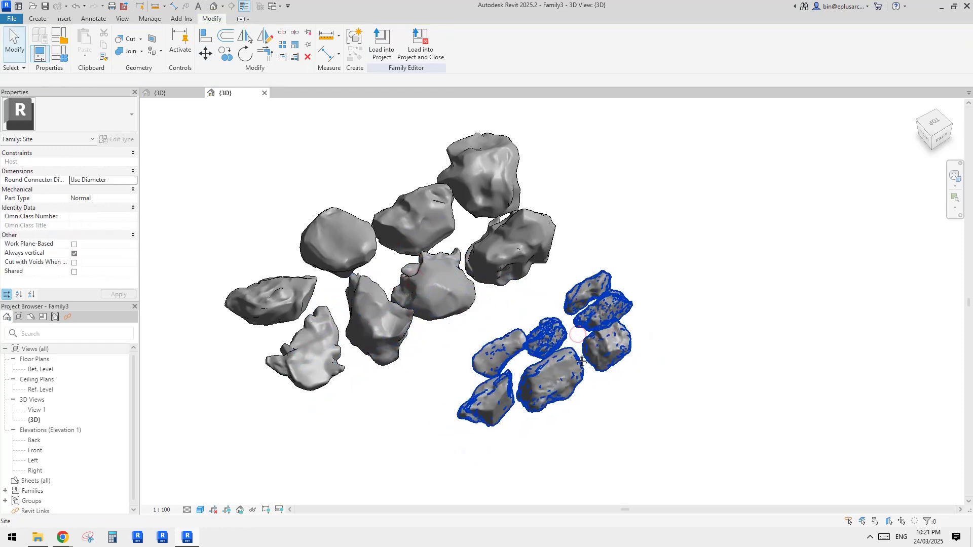
middle_click_drag(578, 333, 602, 274, "shift")
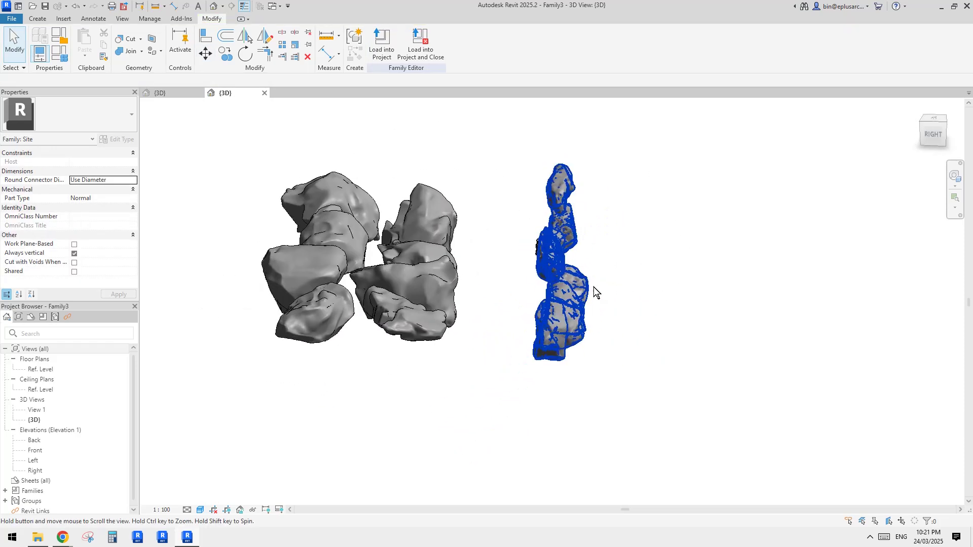
left_click(591, 321)
middle_click_drag(591, 322, 706, 330, "shift")
left_click(738, 300)
middle_click_drag(738, 300, 615, 313, "shift")
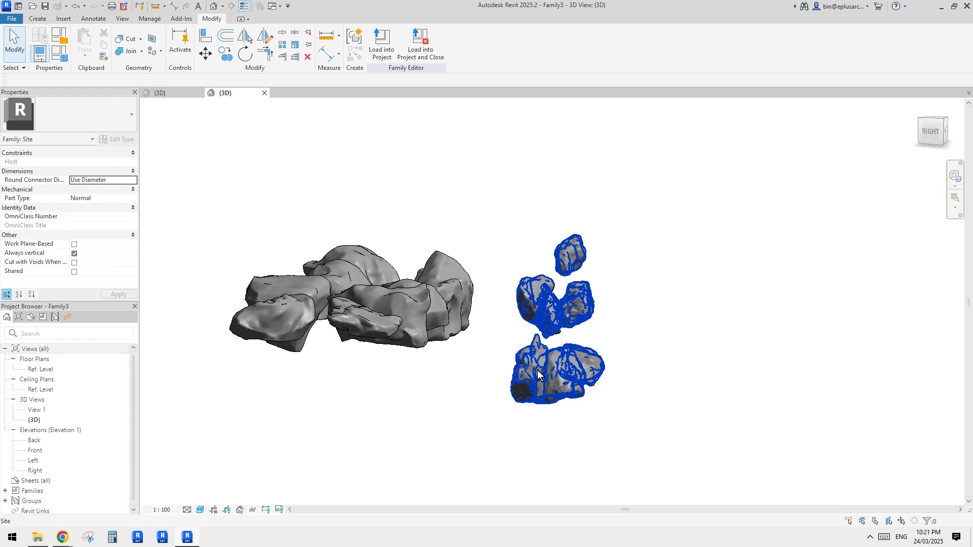
middle_click_drag(549, 346, 583, 365)
Rotate the feet-scaled rock group 90° in the Left elevation so it lies along the Ref. Level.
left_click(566, 366)
double_click(59, 449)
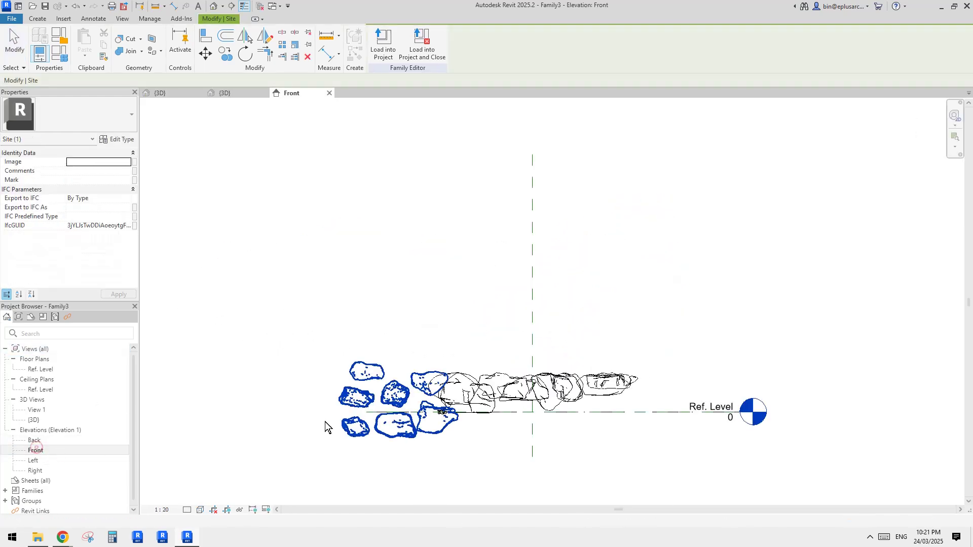
left_click(35, 462)
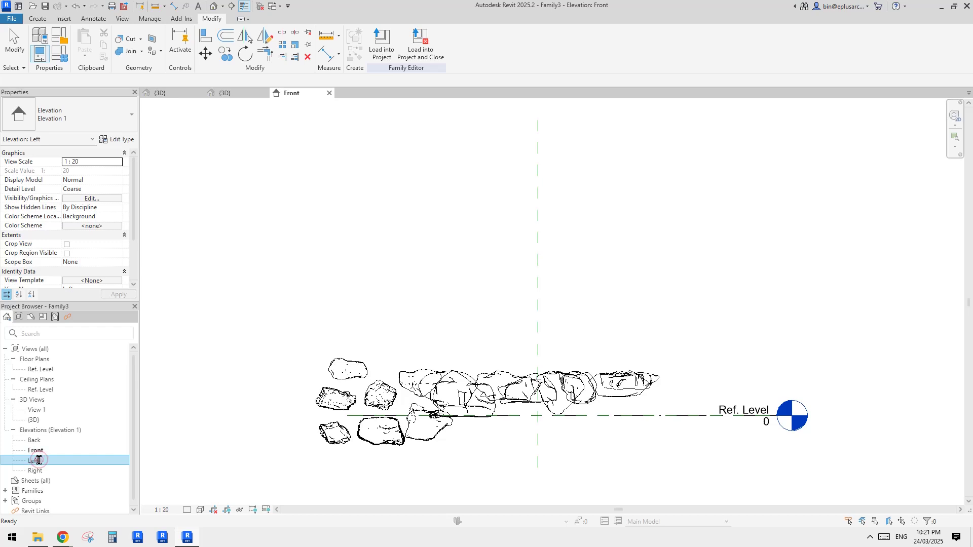
double_click(44, 461)
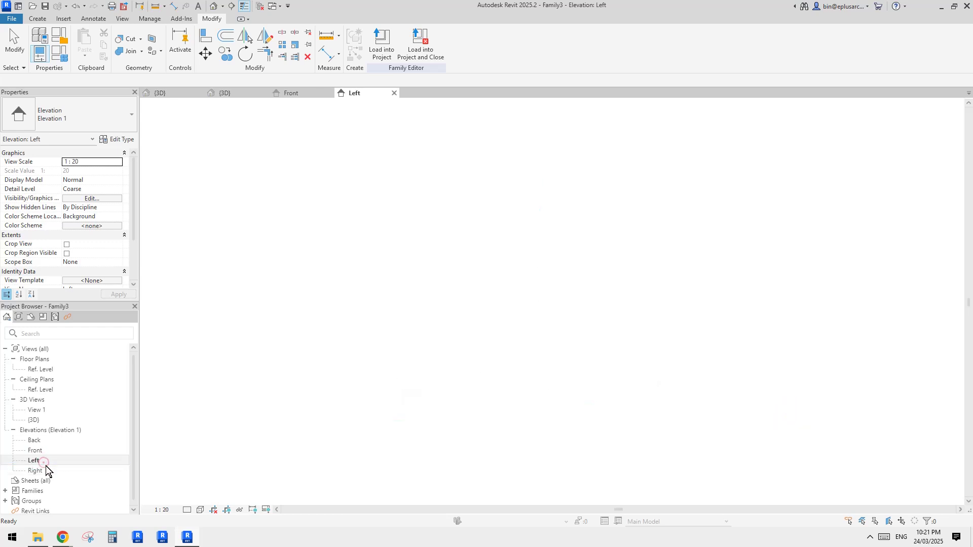
left_click(426, 398)
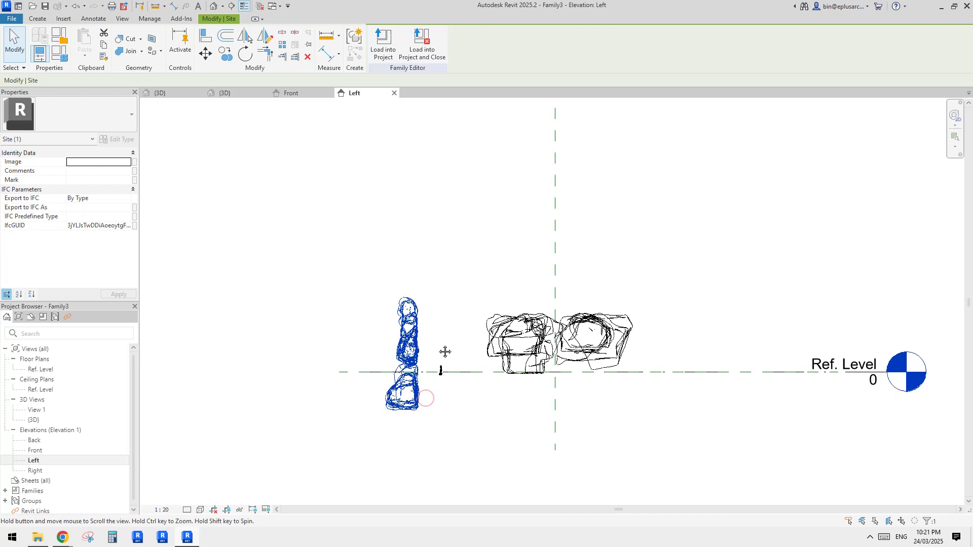
key("r")
key("o")
left_click(414, 234)
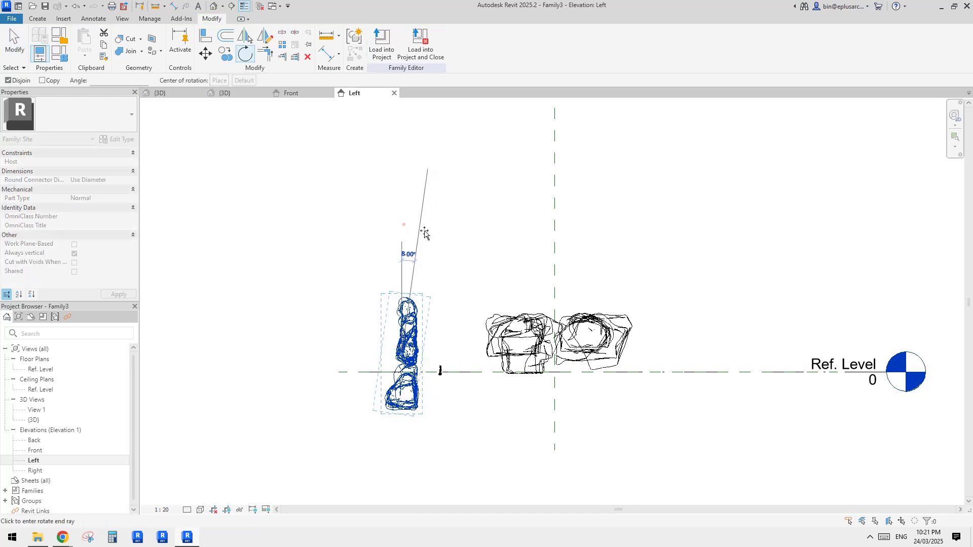
type("90")
key("Return")
Move the rotated rock group onto the Ref. Level, closer to the large rocks, and select the tiny object at its base.
scroll(429, 365, "up", 2)
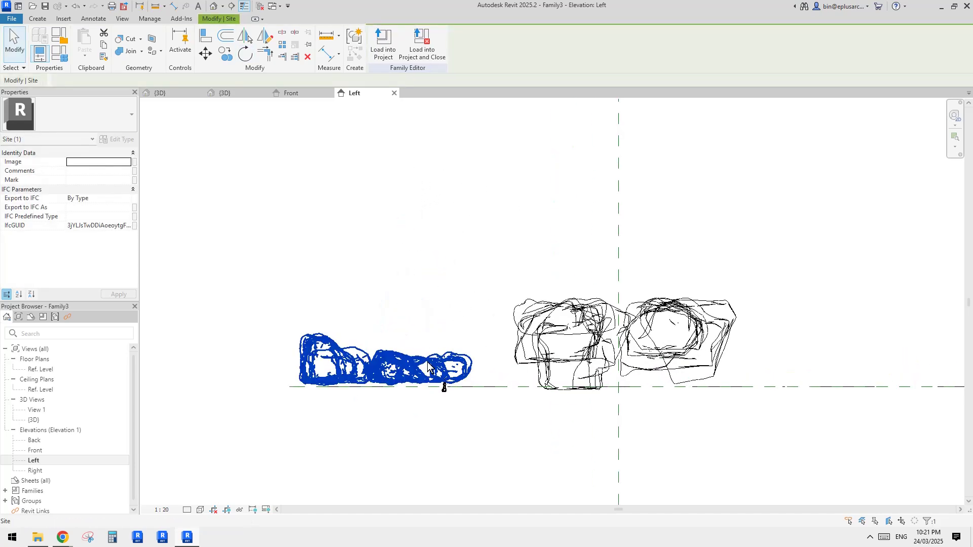
left_click_drag(441, 355, 491, 360)
middle_click_drag(733, 407, 536, 375)
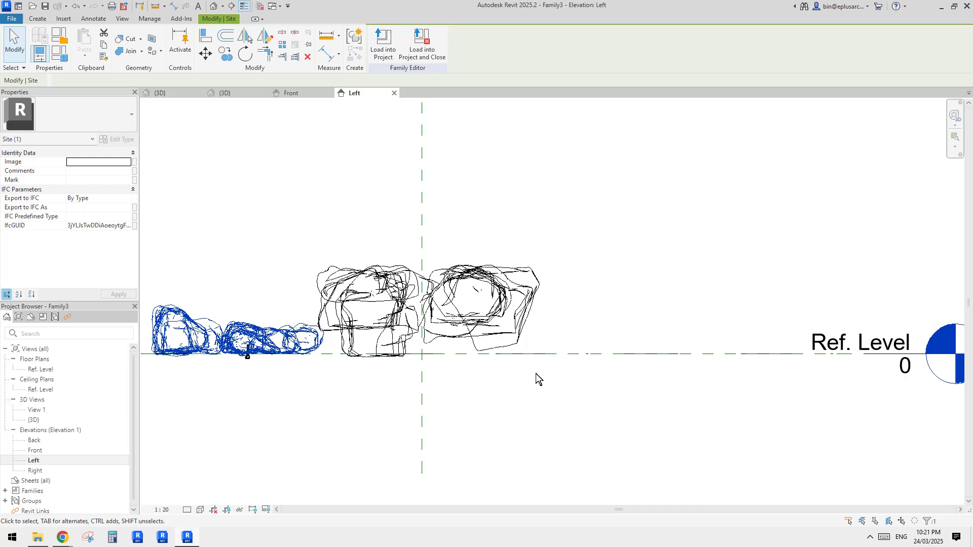
middle_click_drag(355, 349, 569, 349)
key("Escape")
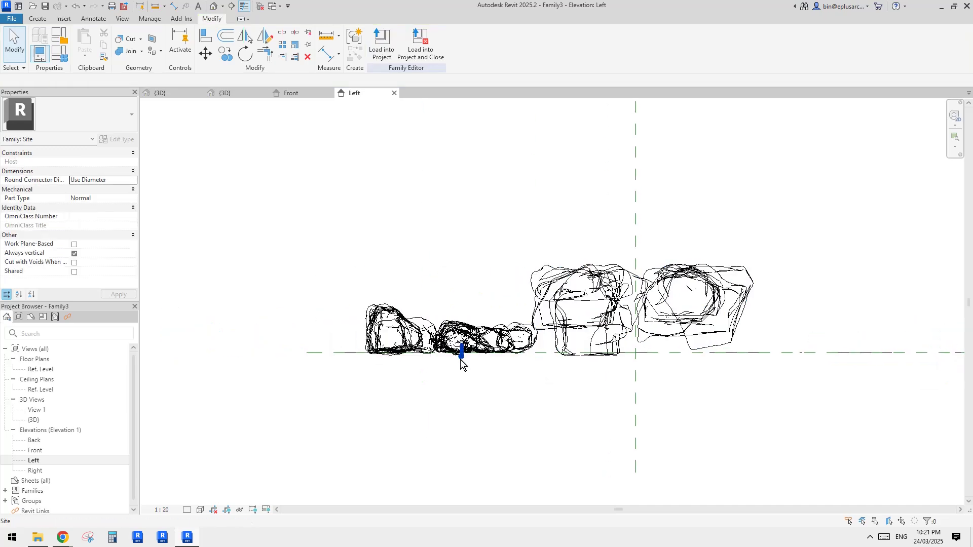
left_click(461, 359)
middle_click_drag(482, 356, 468, 357)
left_click(461, 361)
scroll(443, 305, "down", 2)
middle_click_drag(441, 306, 373, 312)
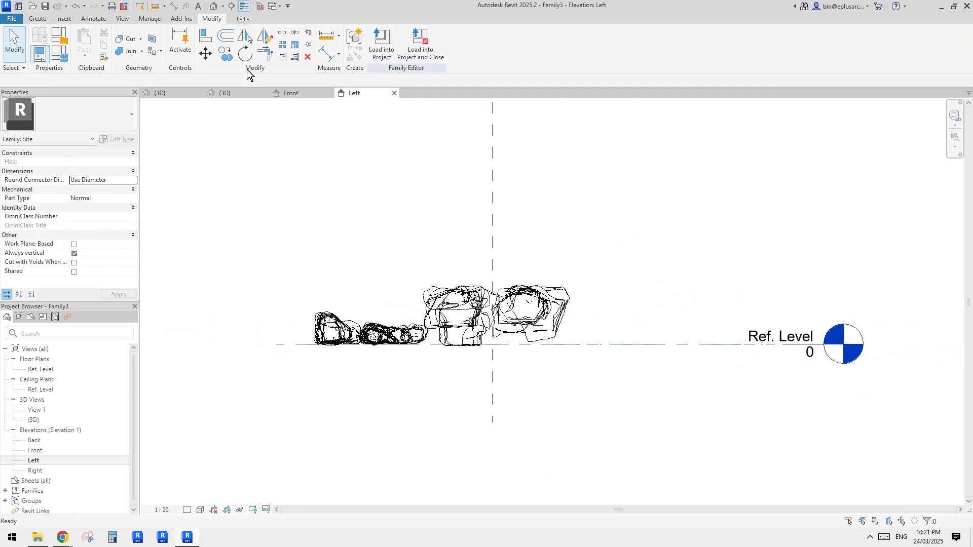
Return to Family3's 3D view and examine the rotated rock group's orientation and size beside the large rocks.
left_click(211, 4)
scroll(554, 267, "down", 3)
middle_click_drag(547, 274, 532, 334, "shift")
scroll(540, 334, "up", 1)
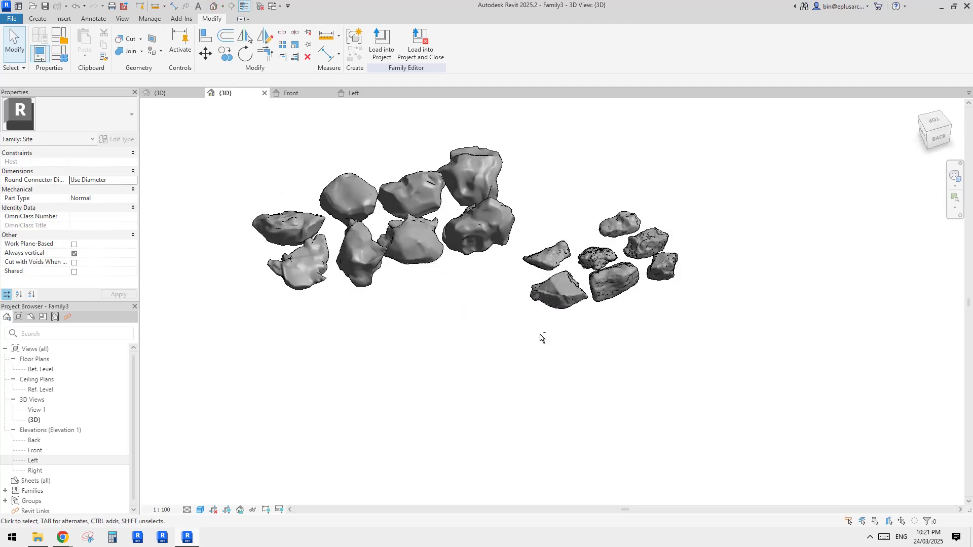
middle_click_drag(456, 239, 514, 274, "shift")
middle_click_drag(630, 316, 583, 322)
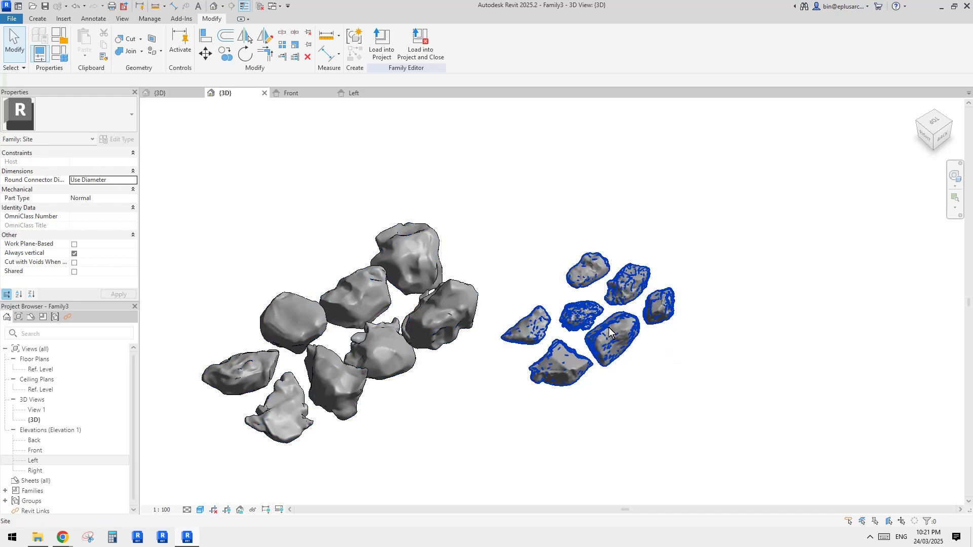
middle_click_drag(603, 332, 599, 332)
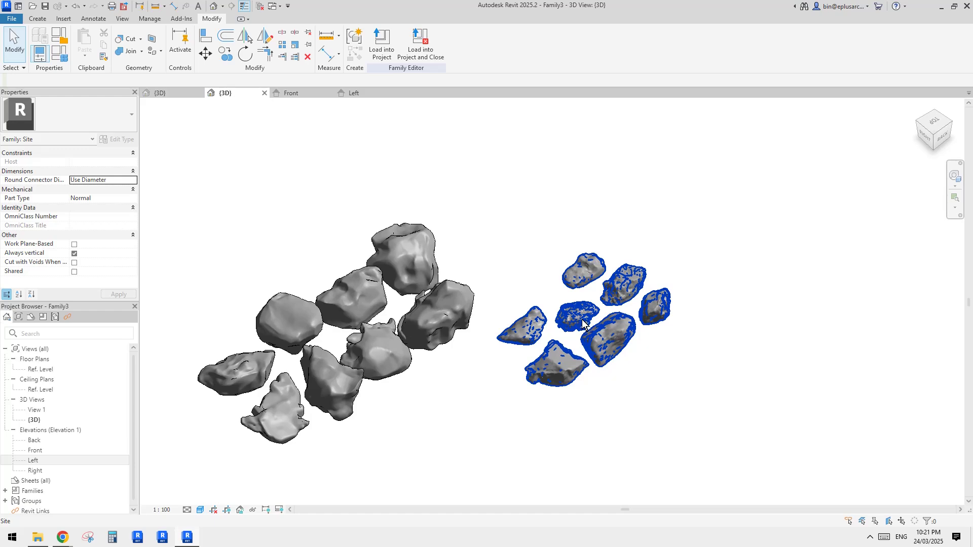
middle_click_drag(591, 322, 592, 324)
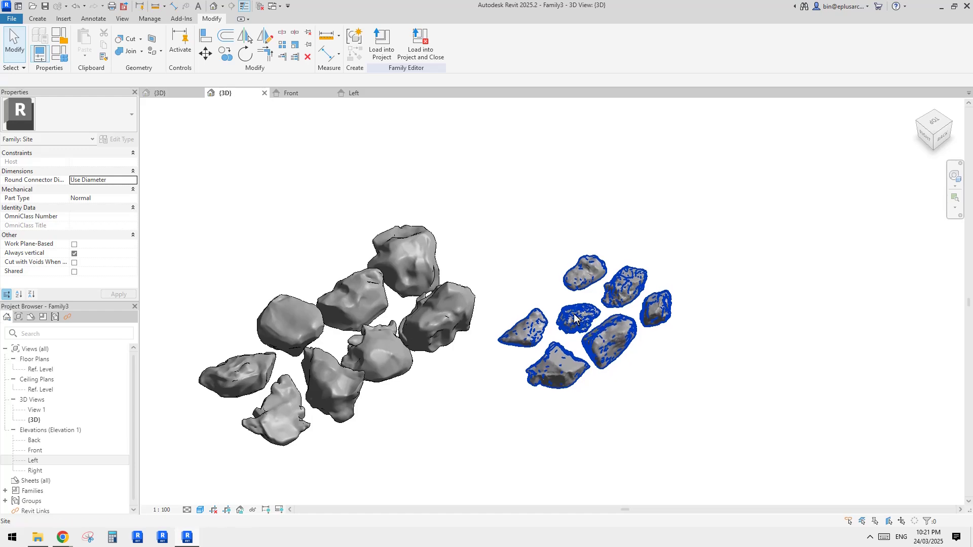
Load Family3 into Family1, overwriting the existing version.
left_click(379, 51)
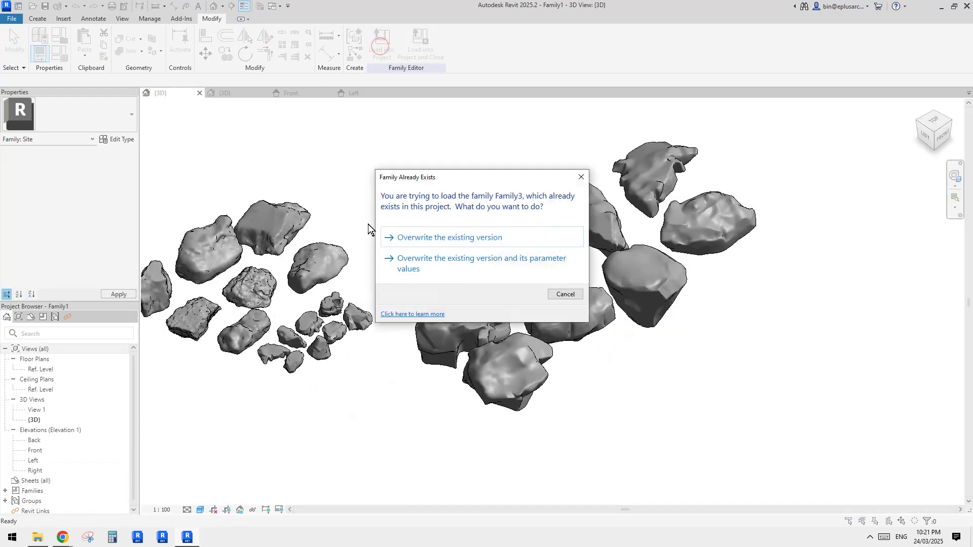
left_click(465, 235)
scroll(597, 244, "down", 2)
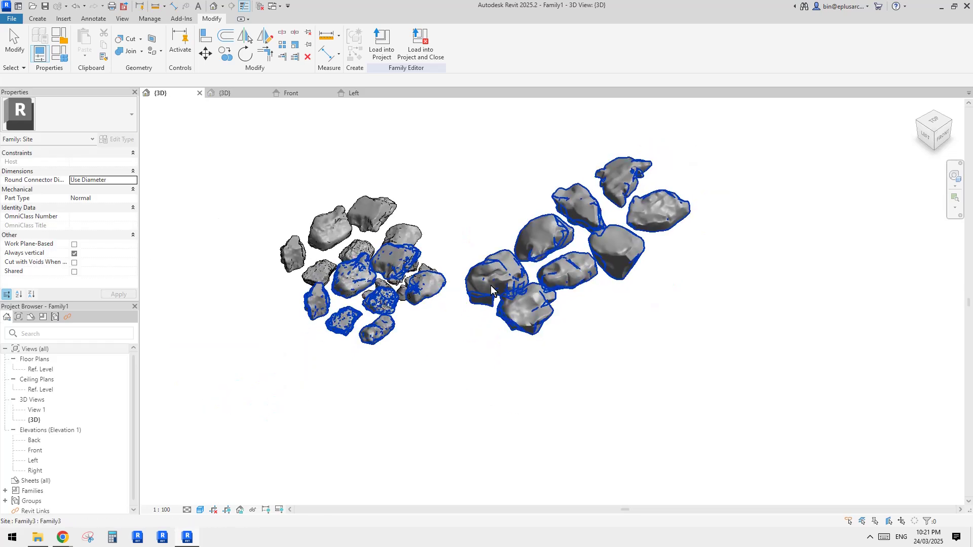
Move the Family3 instance clear of the other rocks in Family1's 3D view.
left_click_drag(508, 271, 673, 263)
middle_click_drag(673, 264, 541, 258)
middle_click_drag(598, 278, 616, 277)
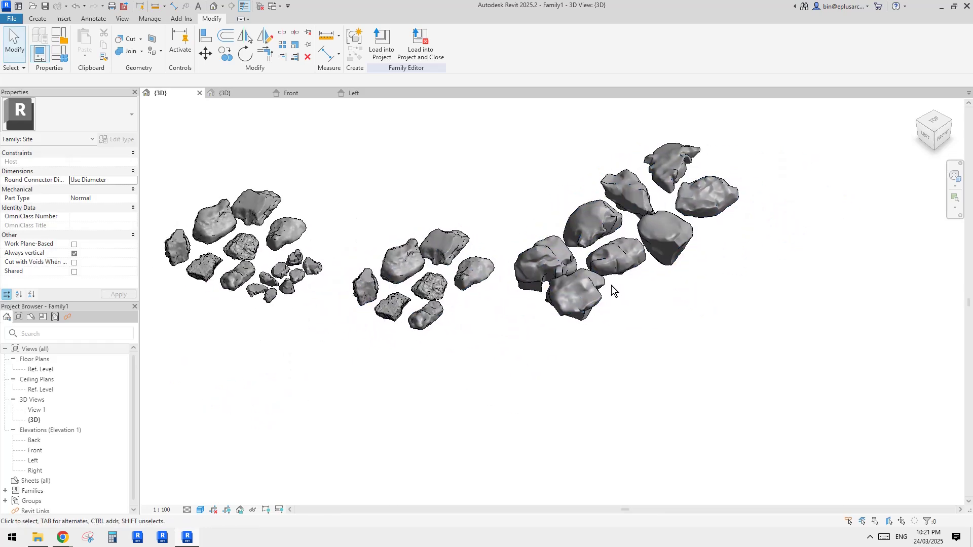
left_click(606, 298)
middle_click_drag(442, 312, 517, 374)
left_click(466, 338)
middle_click_drag(517, 373, 515, 351, "shift")
left_click(516, 350)
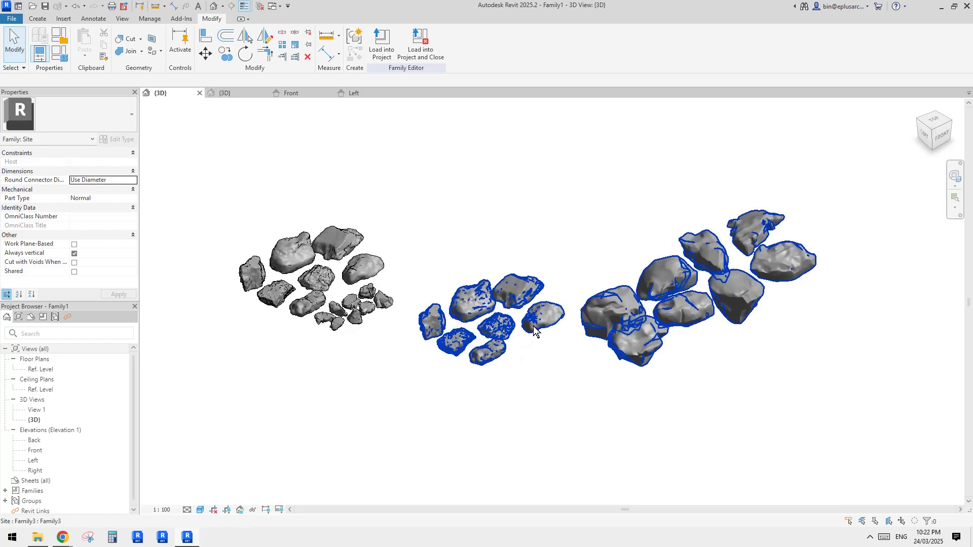
Examine the Family3 rocks' surfaces and edges up close, and check the Free Rock 3D Models page on CGTrader in Chrome.
scroll(530, 329, "up", 3)
key("Escape")
scroll(487, 317, "up", 5)
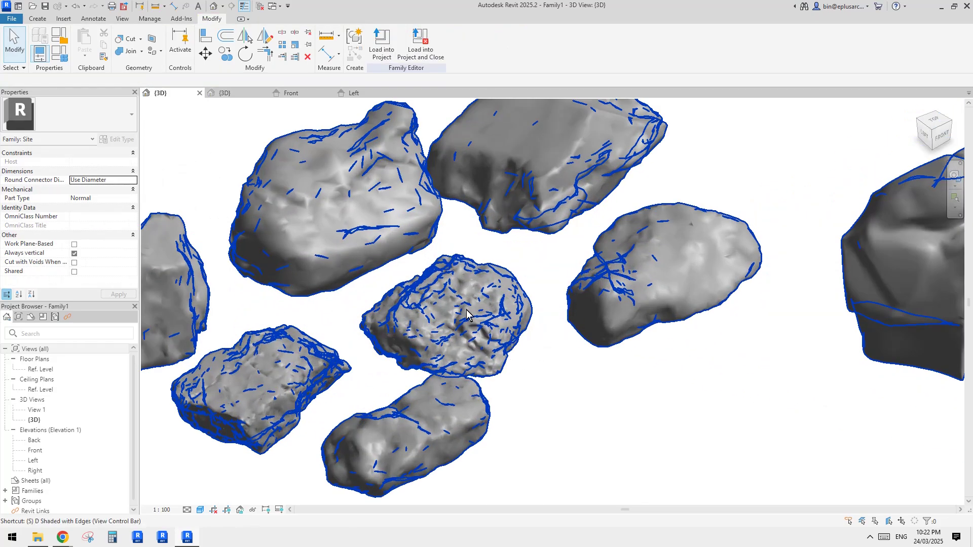
scroll(468, 309, "down", 4)
middle_click_drag(468, 310, 521, 343, "shift")
left_click(553, 305)
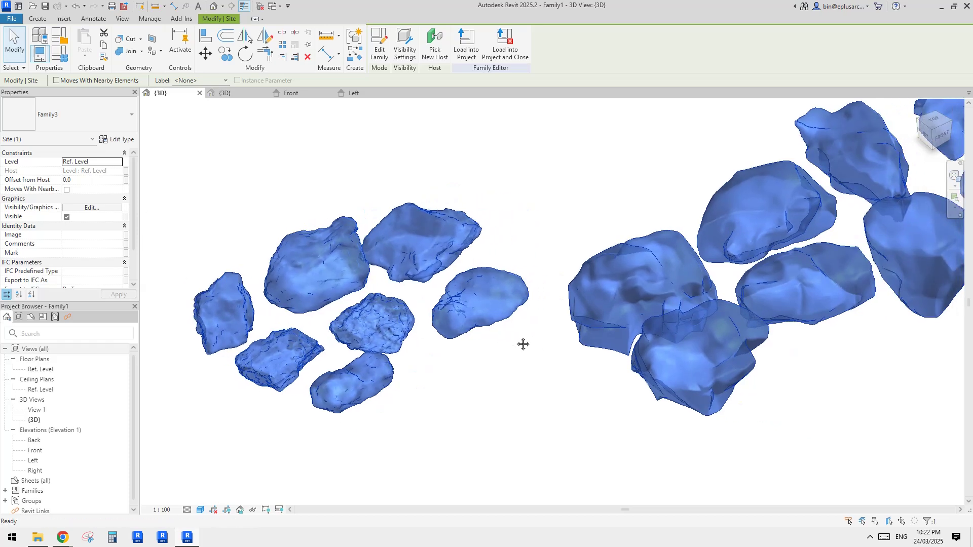
mouse_move(62, 537)
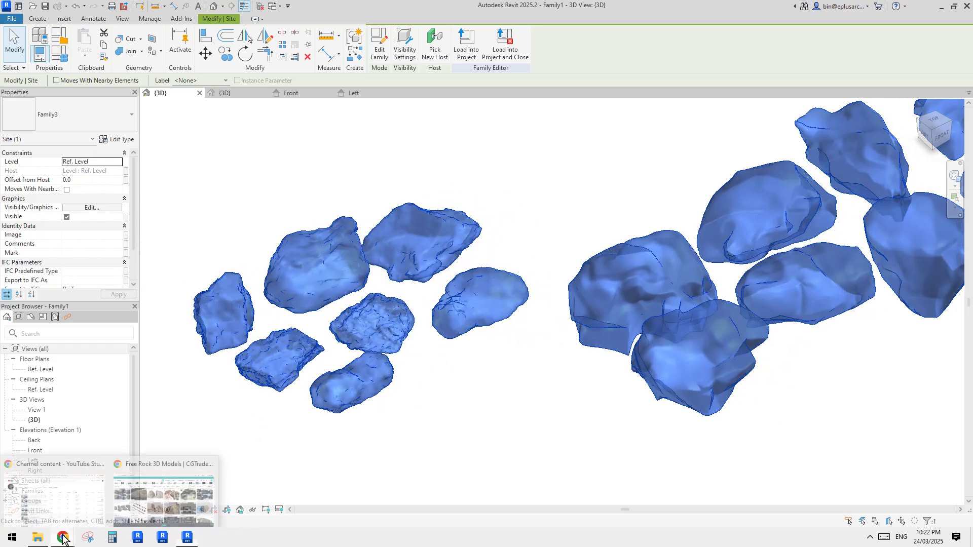
left_click(147, 503)
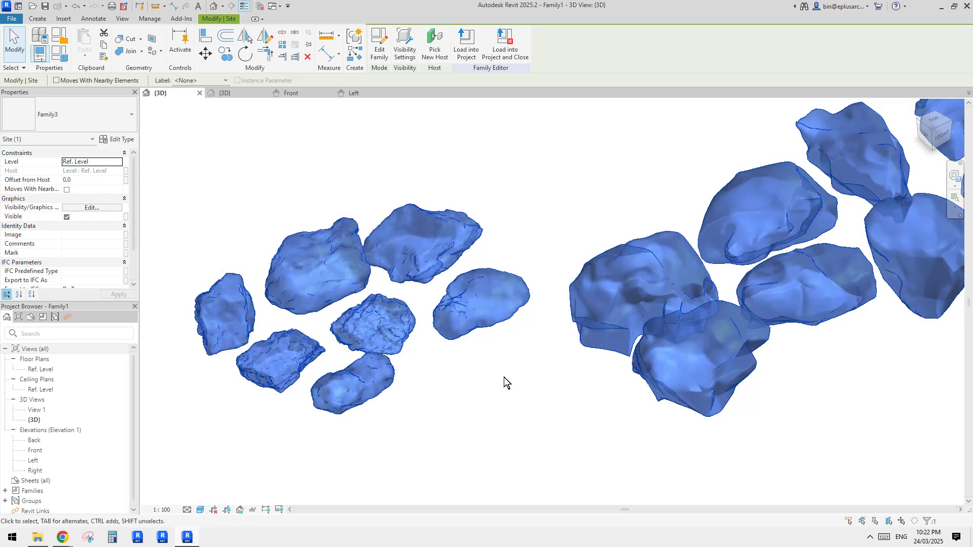
Compare the Family3 instance with the other rocks in Family1's 3D view for size, shape and surface detail.
left_click(504, 377)
middle_click_drag(506, 376, 555, 346)
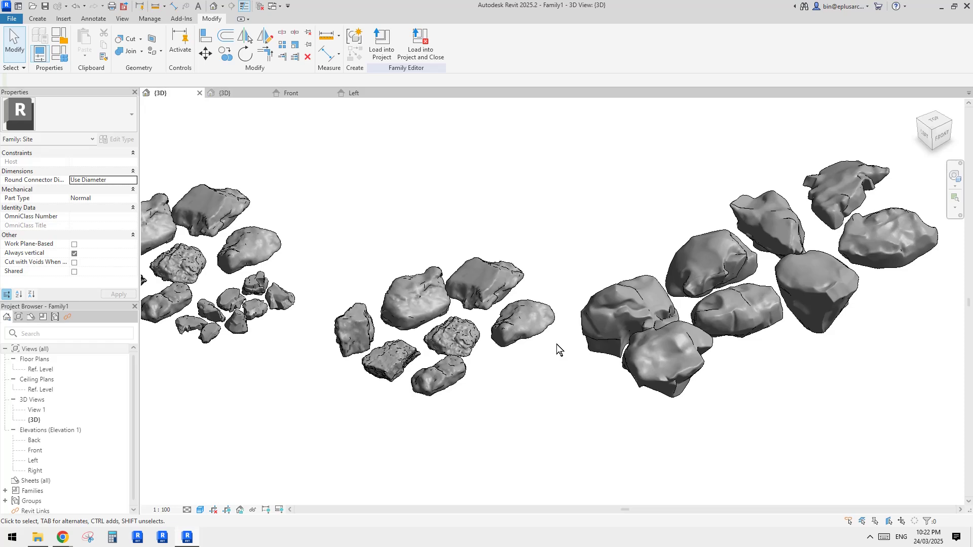
mouse_move(555, 346)
middle_mouse_down("shift")
mouse_move(568, 363)
mouse_move(540, 354)
middle_mouse_up("shift")
left_click(522, 340)
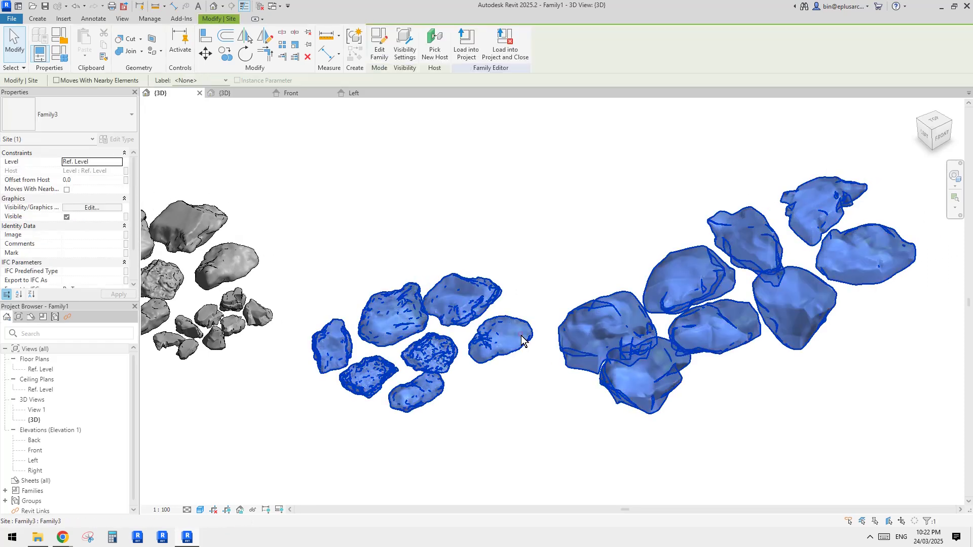
left_click(526, 380)
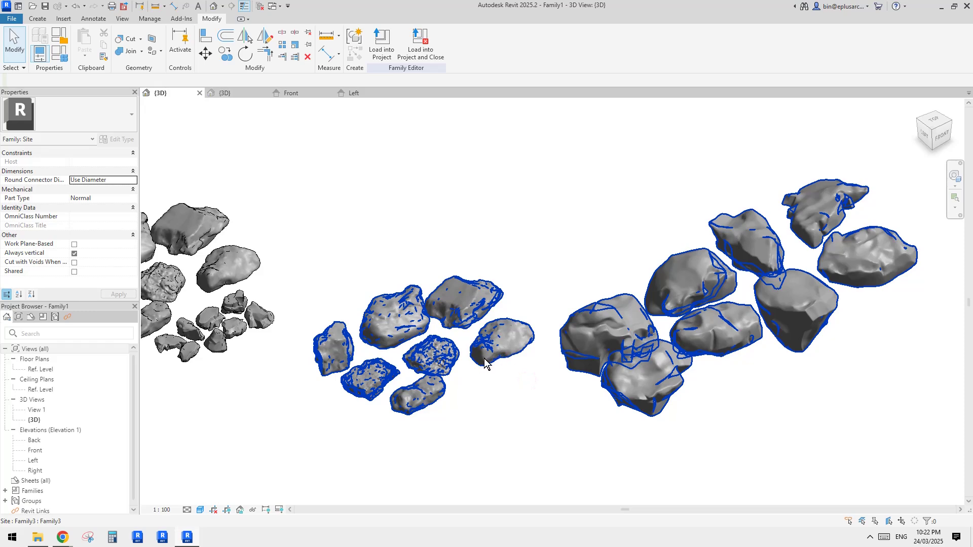
middle_click_drag(491, 358, 543, 351)
scroll(542, 350, "up", 2)
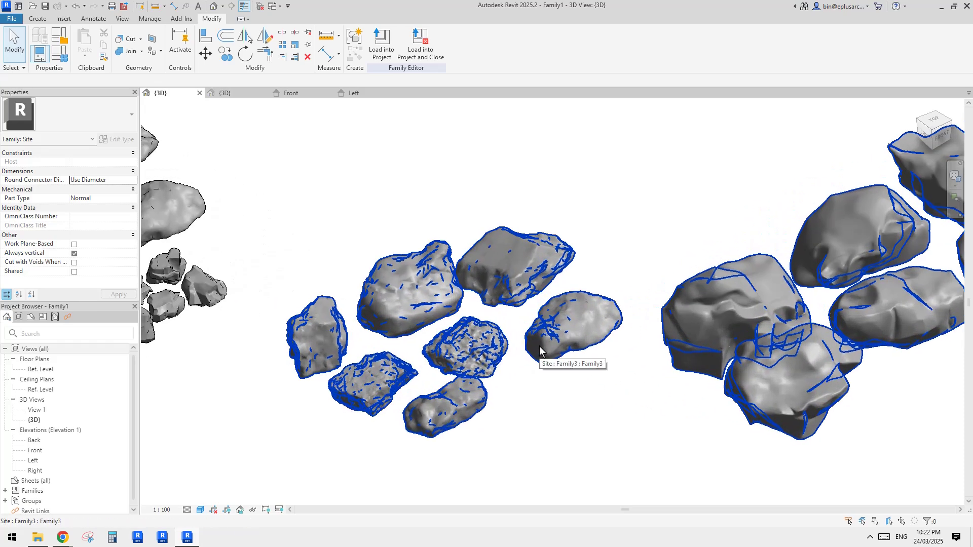
scroll(587, 374, "down", 5)
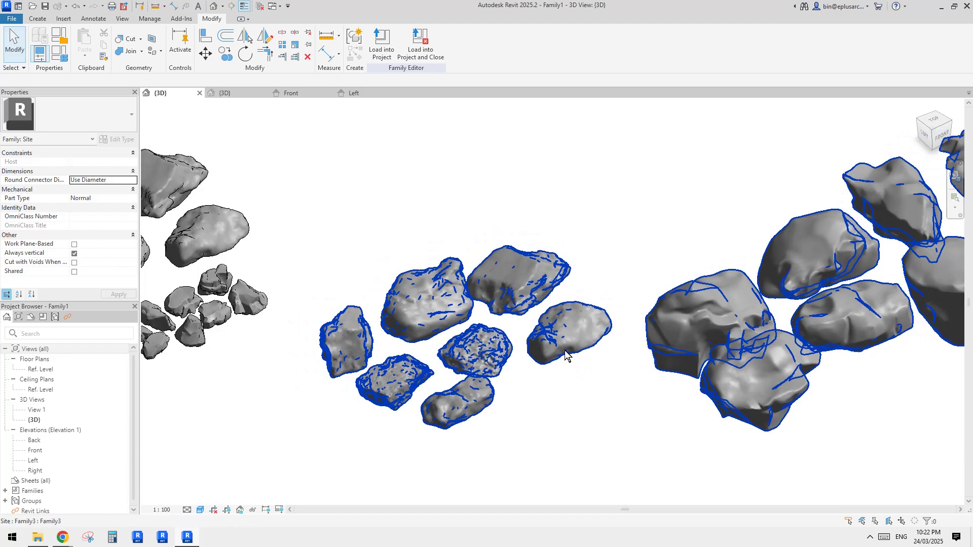
middle_click_drag(592, 369, 546, 370)
left_click(558, 351)
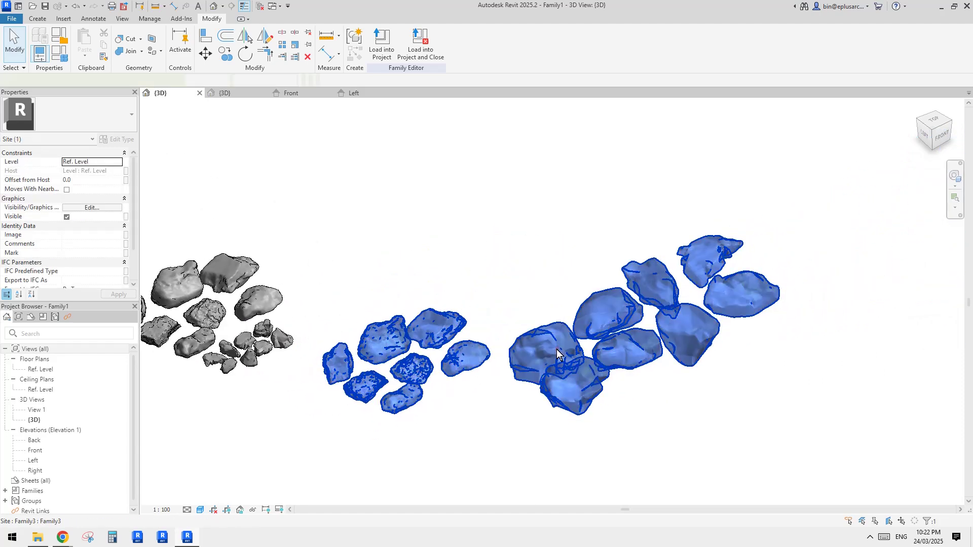
middle_click_drag(507, 397, 540, 404, "shift")
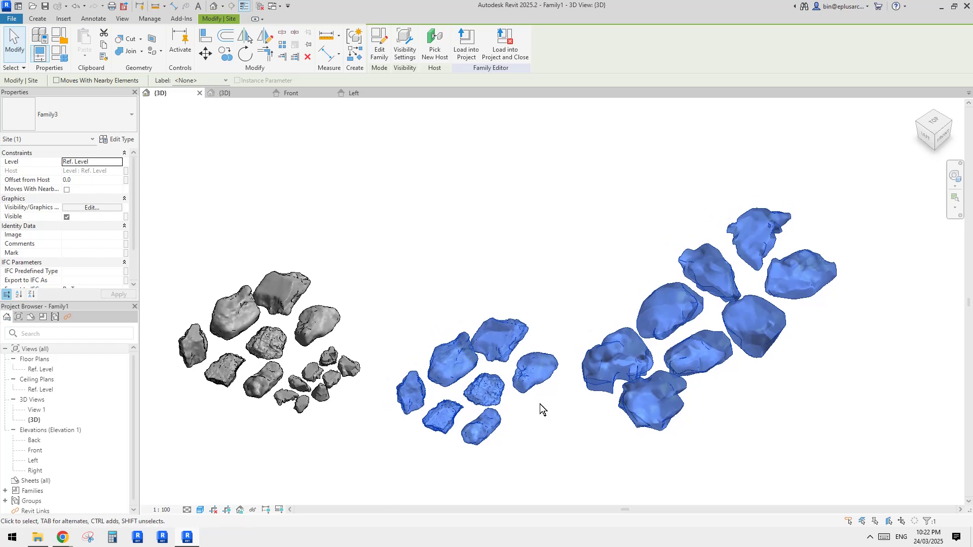
middle_click_drag(500, 255, 498, 267)
left_click(498, 267)
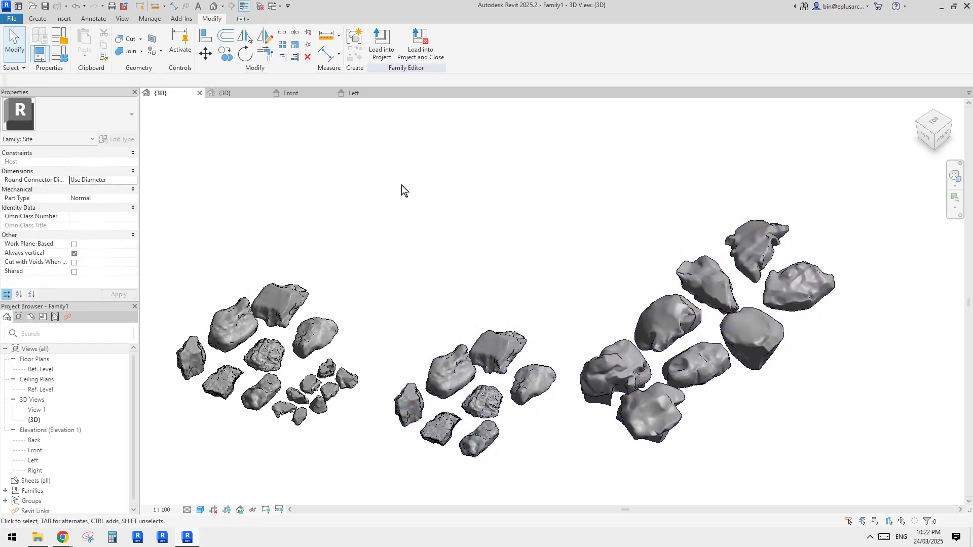
Create a new family from the Metric Generic Model.rft template.
key("alt+f")
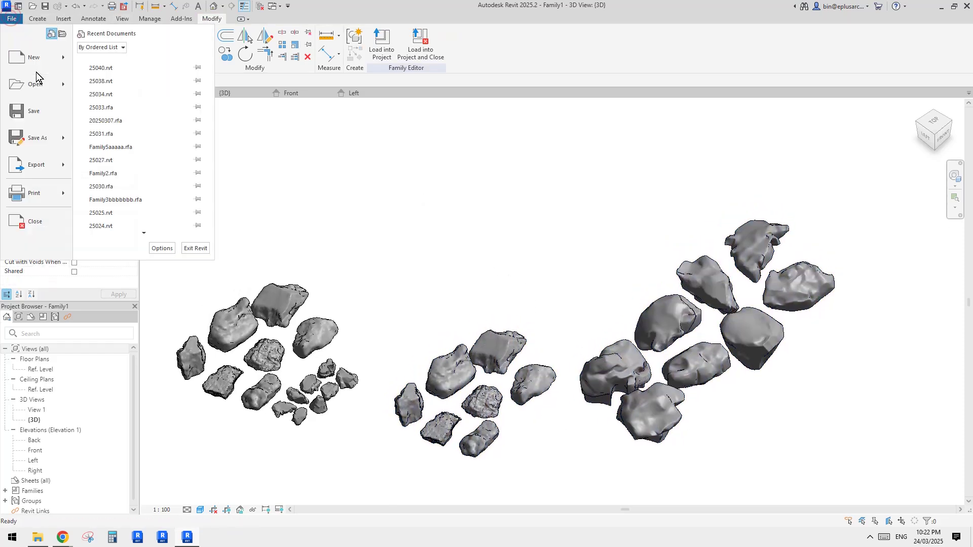
left_click(62, 57)
left_click(134, 90)
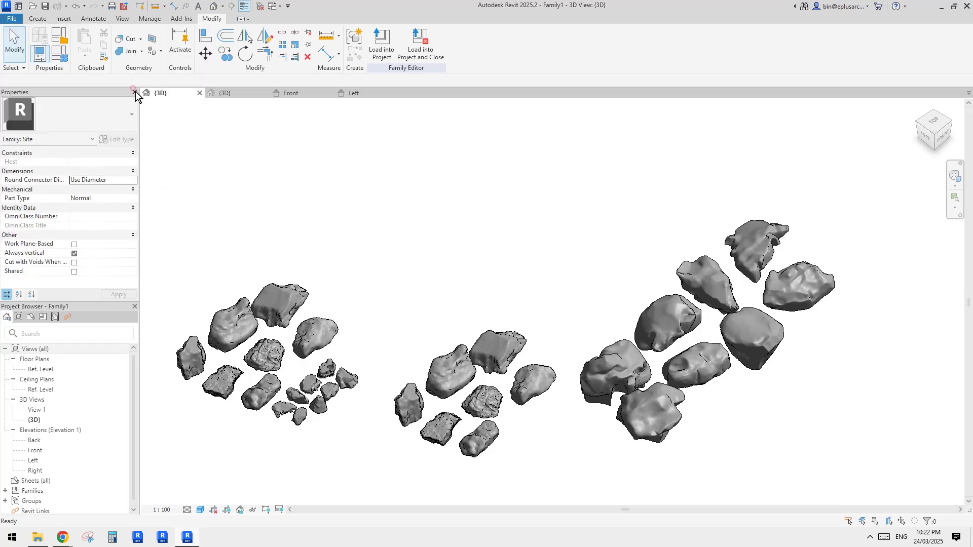
left_click_drag(529, 223, 534, 314)
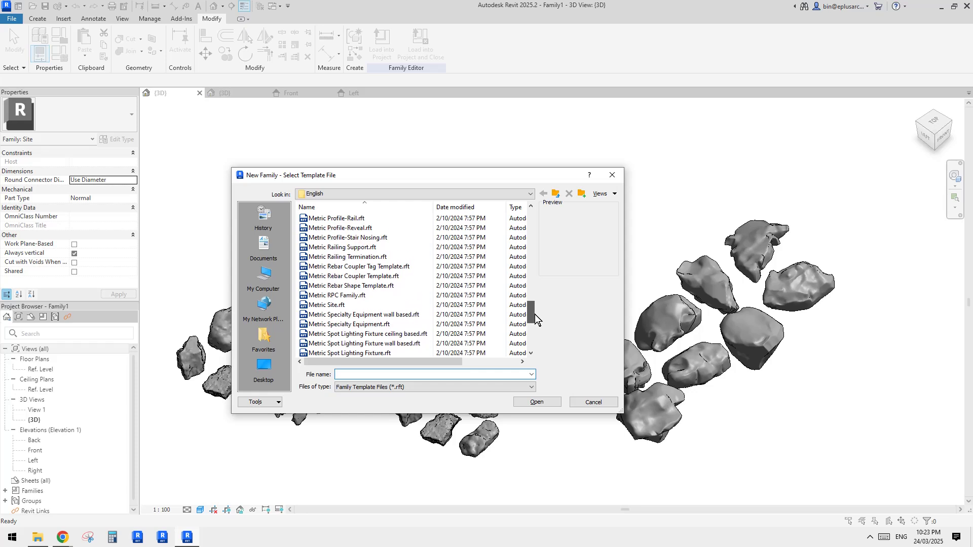
left_click(339, 305)
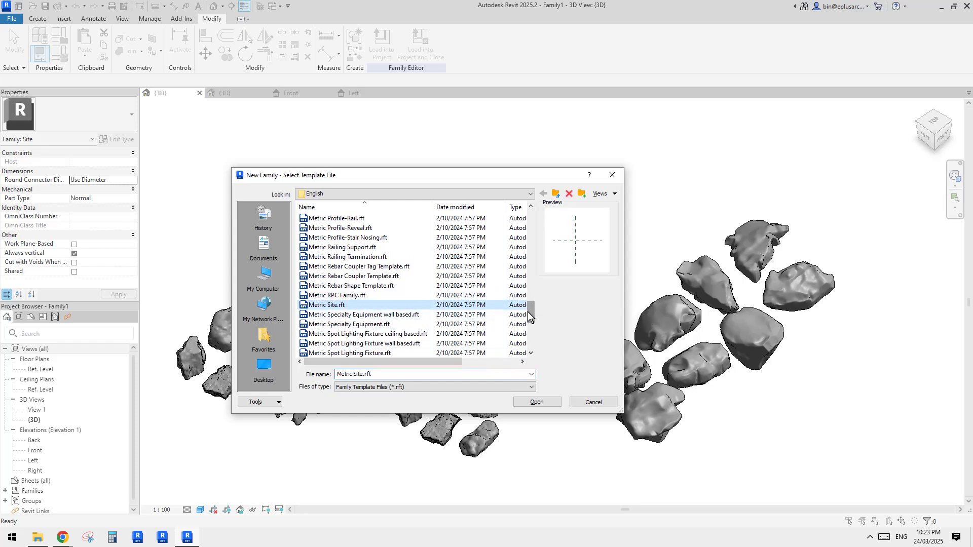
left_click_drag(531, 315, 536, 271)
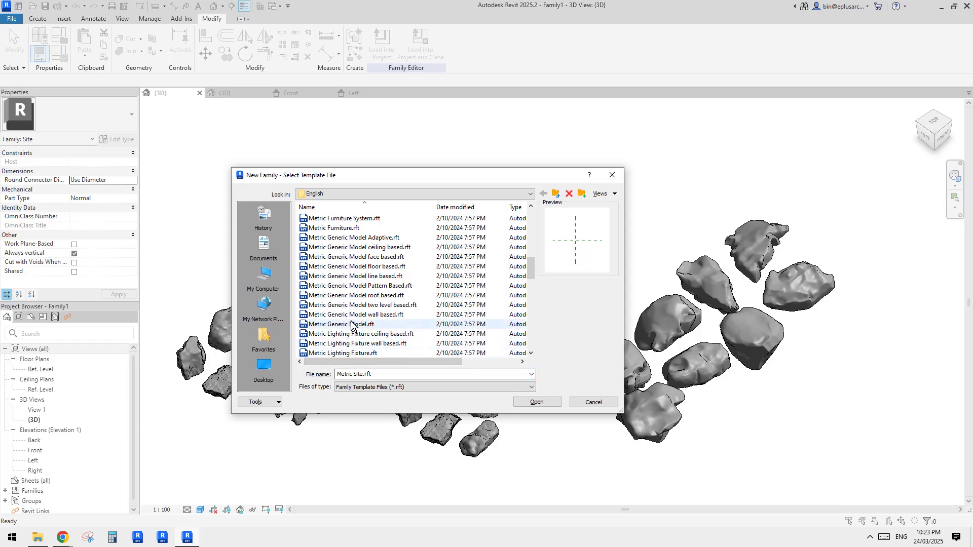
left_click(401, 324)
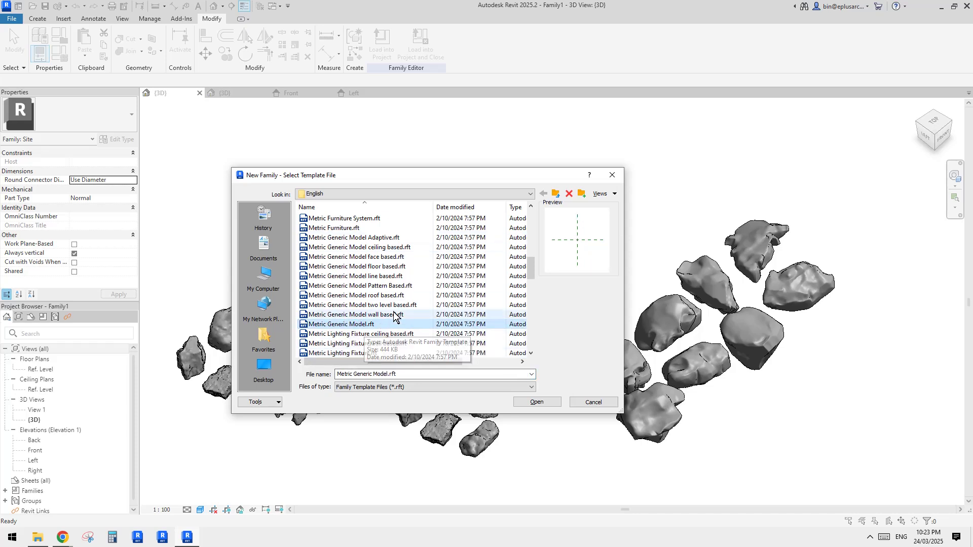
left_click(538, 403)
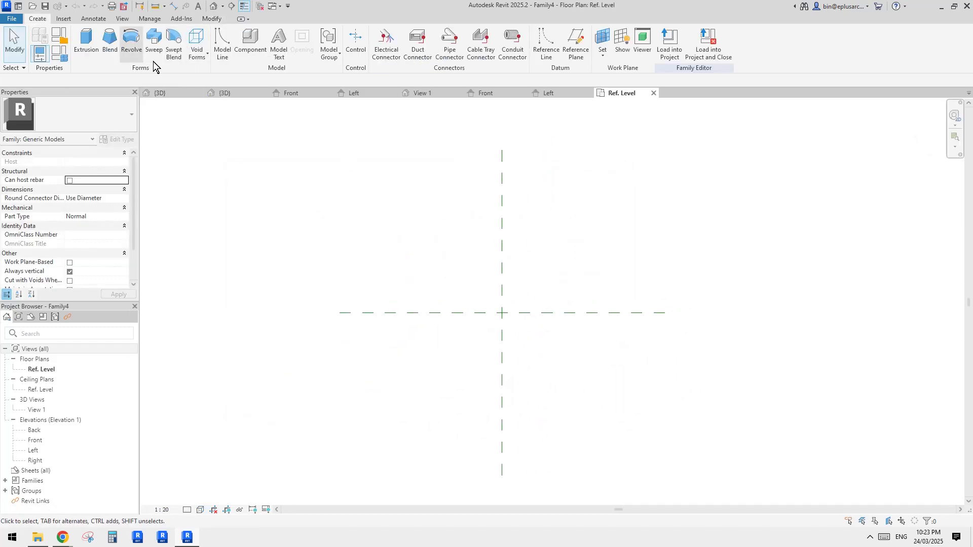
Import moss rock 10.obj from the Download folder into the new family, using feet as the file units.
left_click(64, 19)
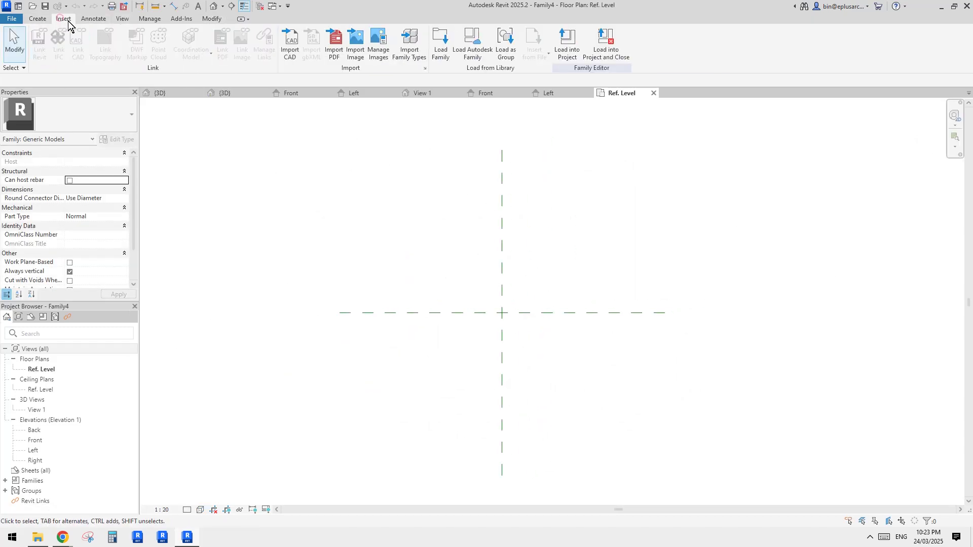
left_click(292, 51)
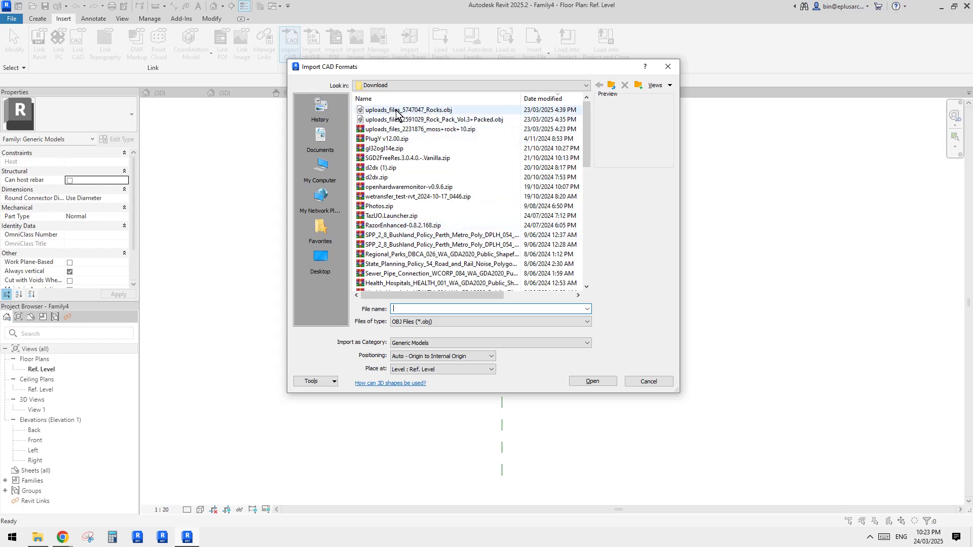
left_click(505, 324)
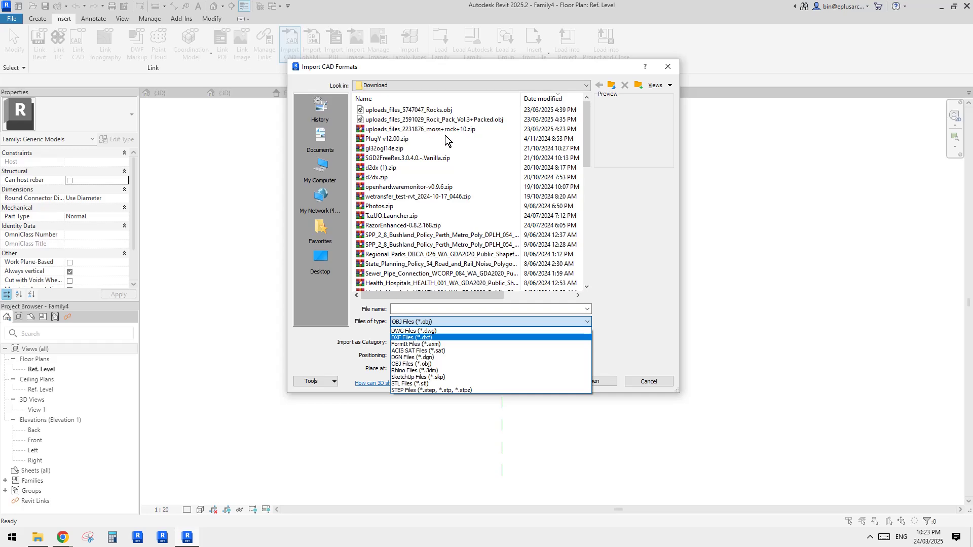
left_click(584, 146)
left_click_drag(586, 147, 586, 253)
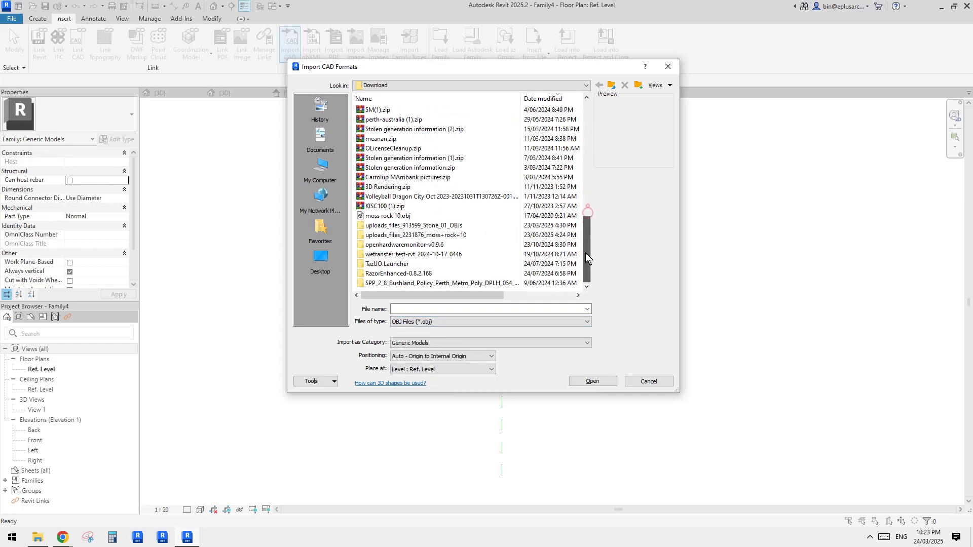
left_click(383, 217)
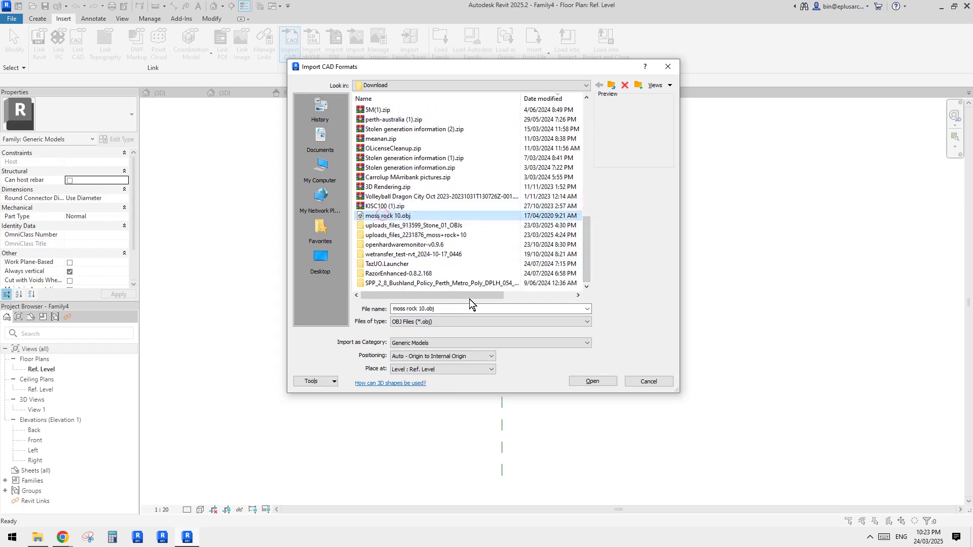
left_click(592, 382)
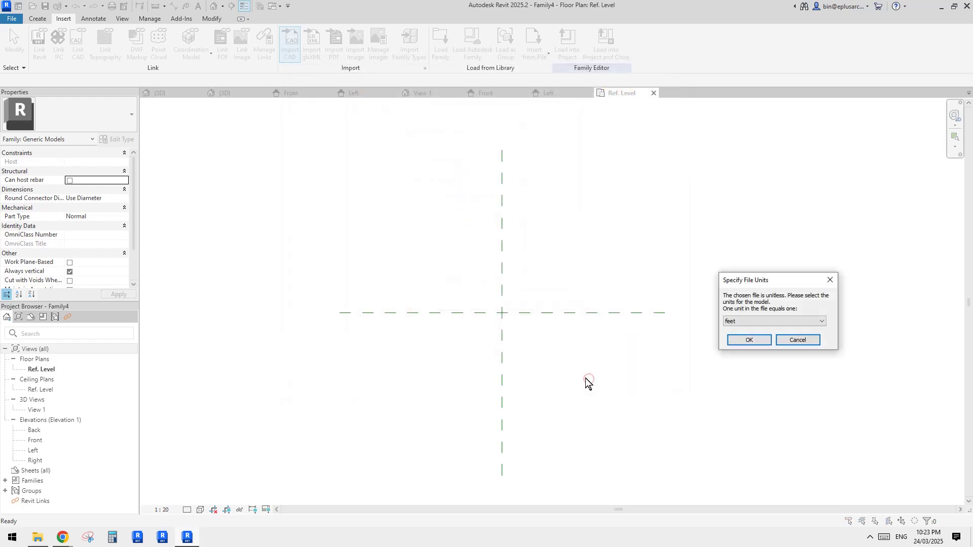
left_click(783, 322)
left_click(782, 324)
left_click(750, 340)
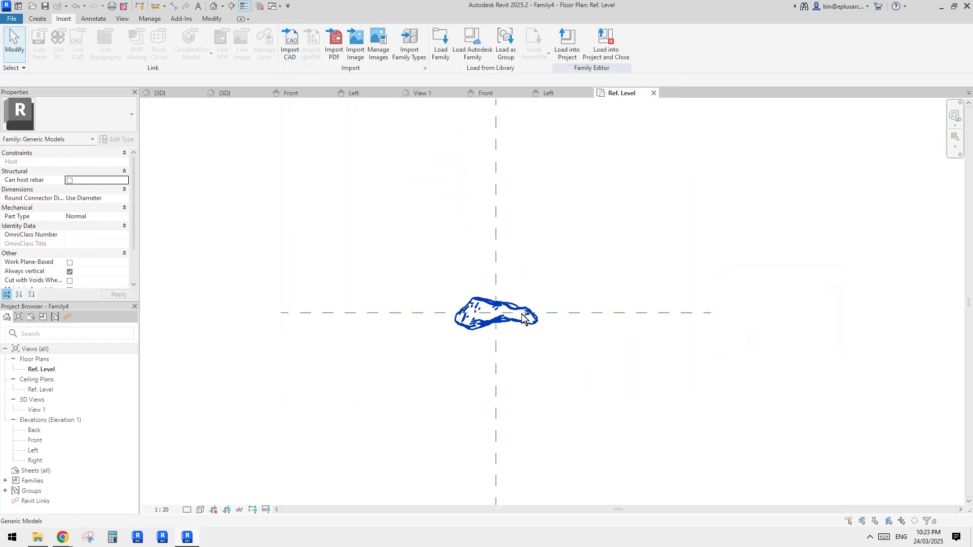
Measure the imported rock's length in the Ref. Level plan with a temporary model line, without keeping the line.
scroll(507, 314, "up", 4)
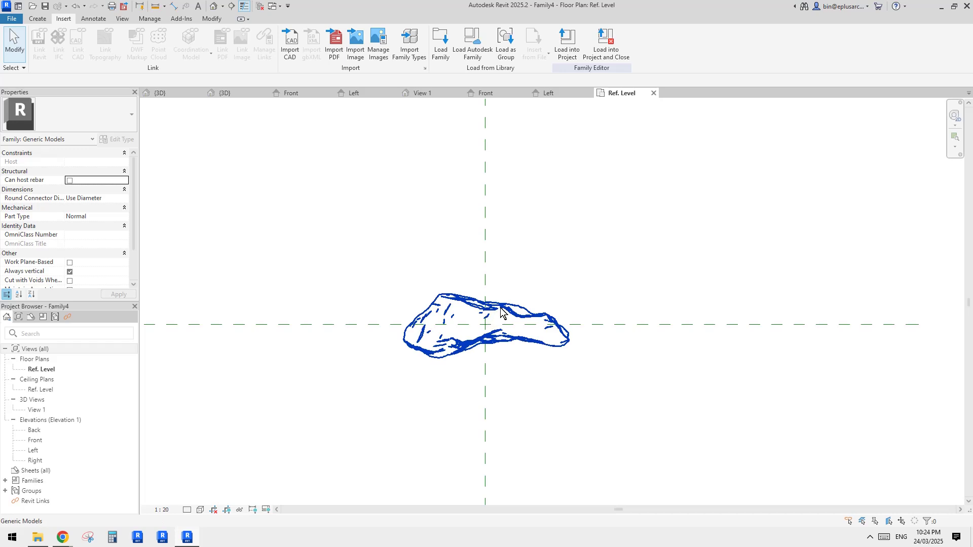
middle_click_drag(501, 312, 531, 322)
left_click(488, 307)
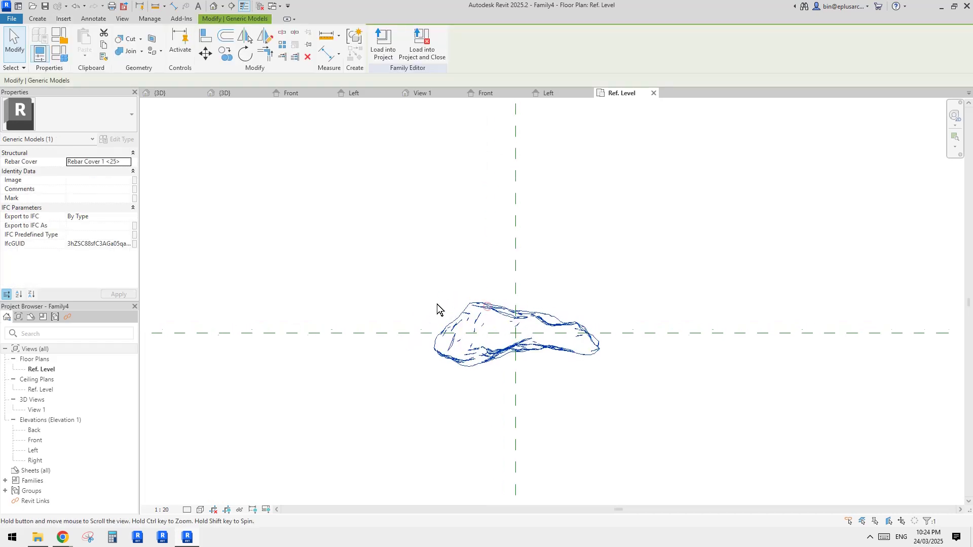
left_click(414, 203)
middle_click_drag(476, 288, 463, 297)
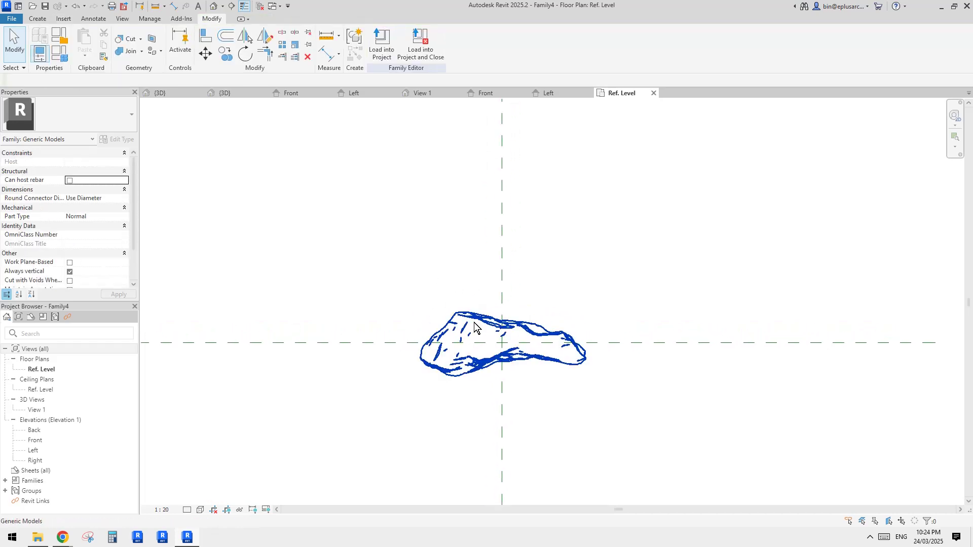
key("d")
key("i")
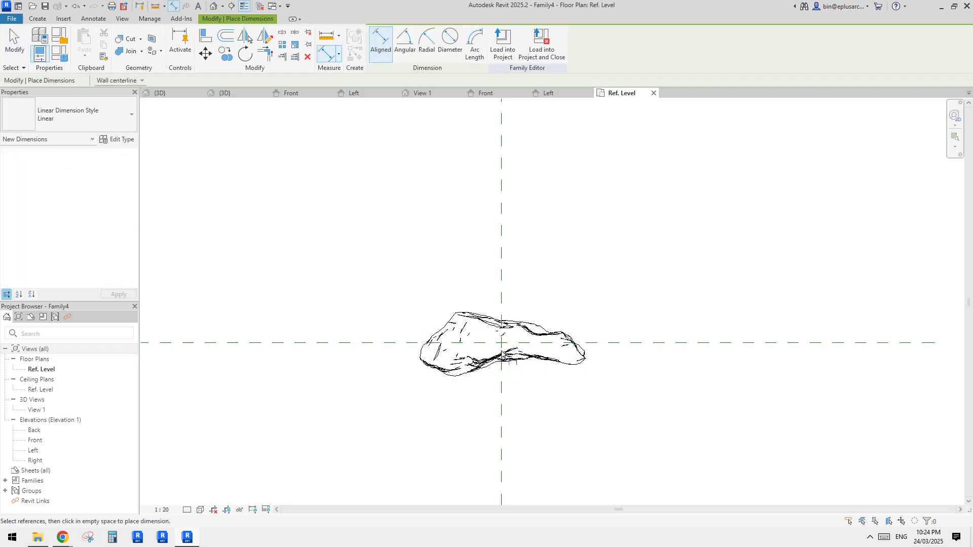
key("Escape")
middle_click_drag(451, 317, 449, 325)
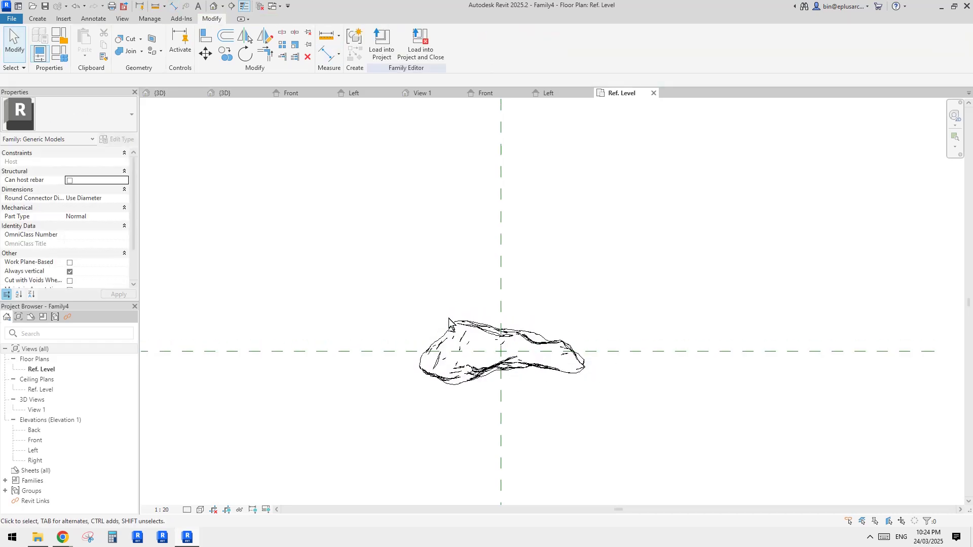
left_click(38, 18)
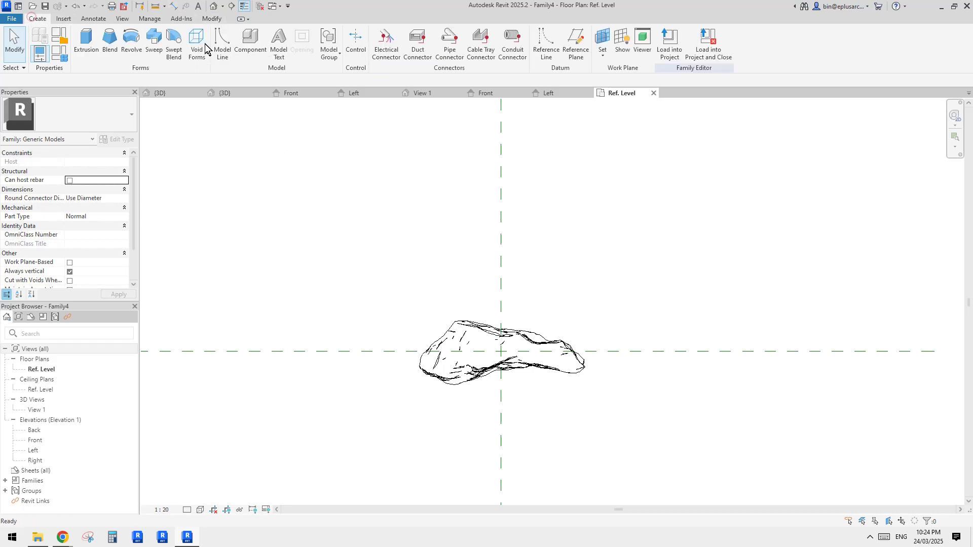
left_click(204, 48)
left_click(422, 297)
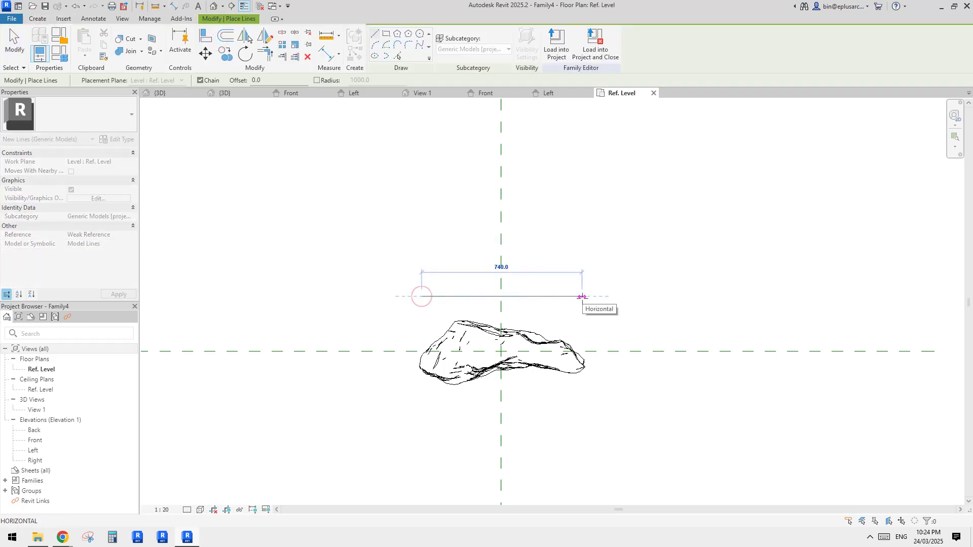
key("Escape")
key("Escape")
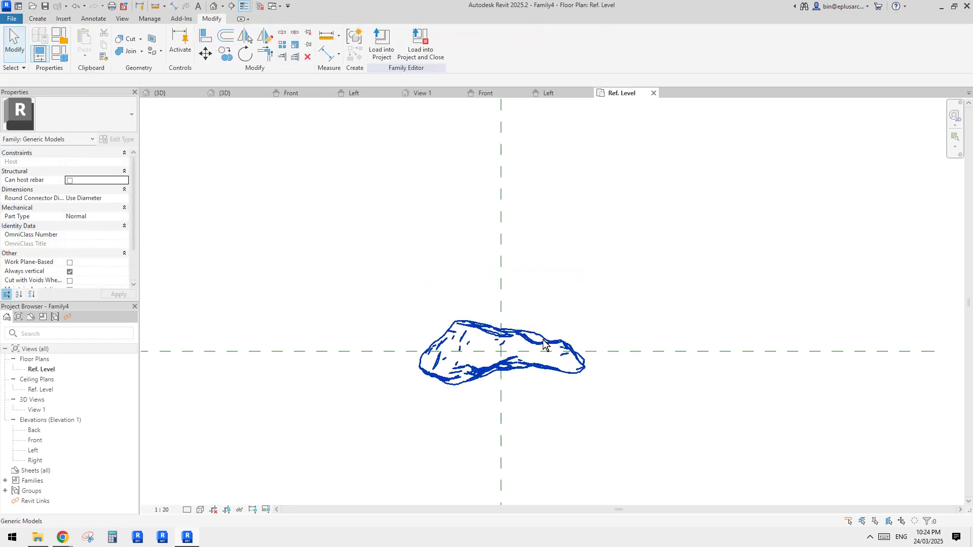
In the Left elevation, move the rock up so its lowest point sits at the Ref. Level line.
double_click(40, 451)
scroll(486, 456, "up", 2)
left_click(490, 453)
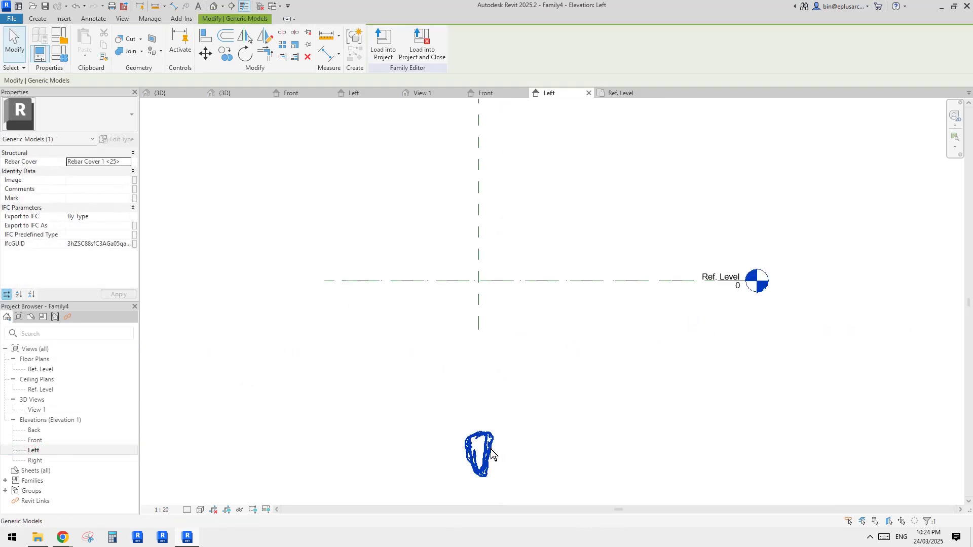
left_click_drag(489, 452, 474, 287)
scroll(475, 287, "up", 2)
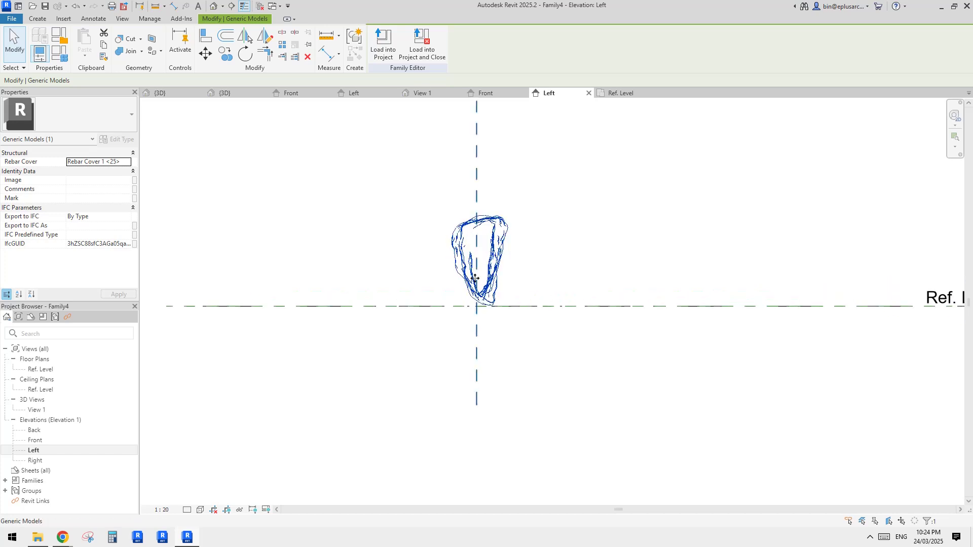
Rotate the rock 90 degrees about its centre in the Left elevation so it lies on its broad side.
middle_click_drag(509, 279, 483, 291)
key("r")
key("o")
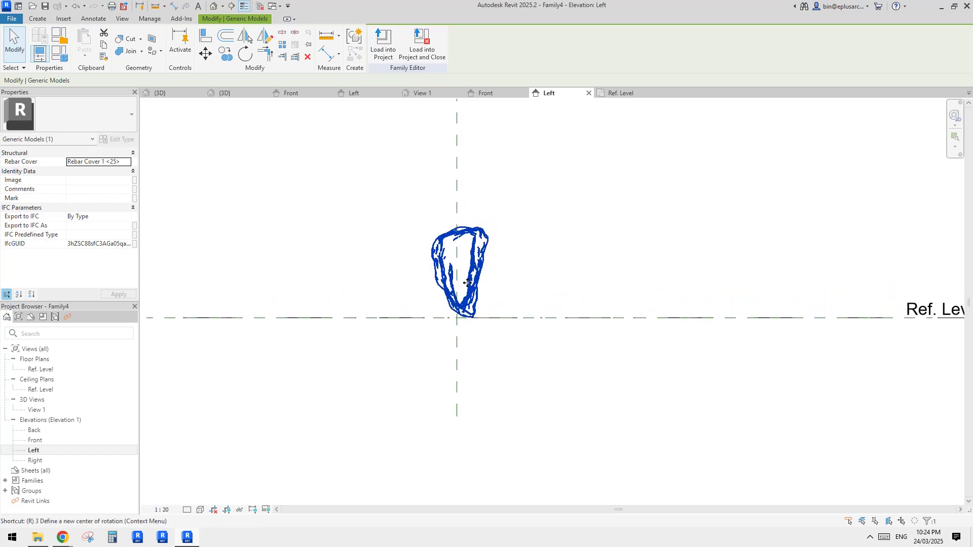
left_click(582, 232)
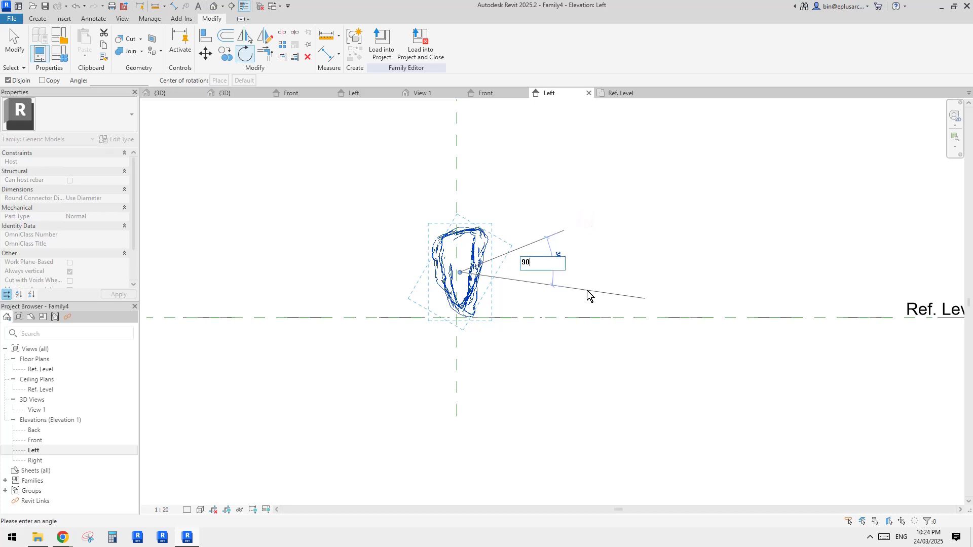
key("Return")
left_click_drag(501, 289, 491, 310)
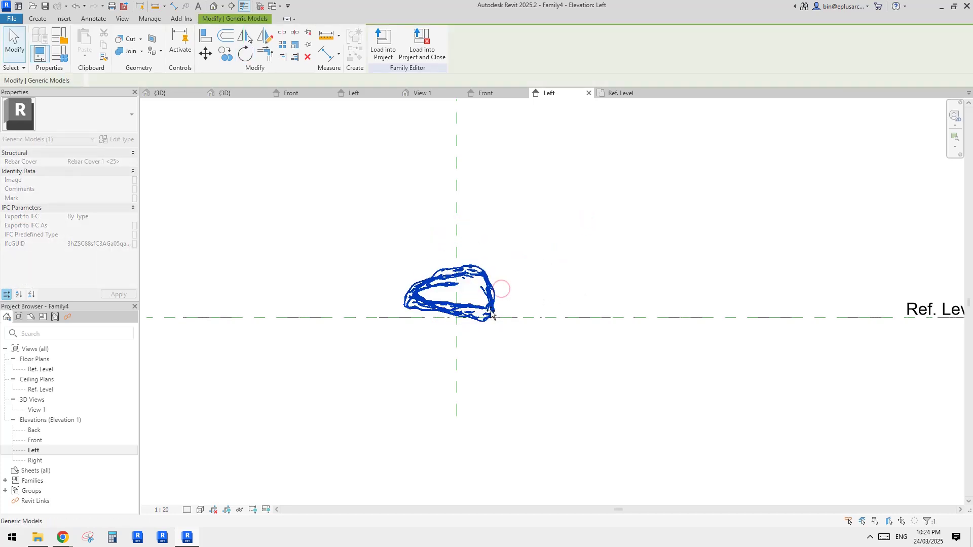
scroll(495, 314, "up", 1)
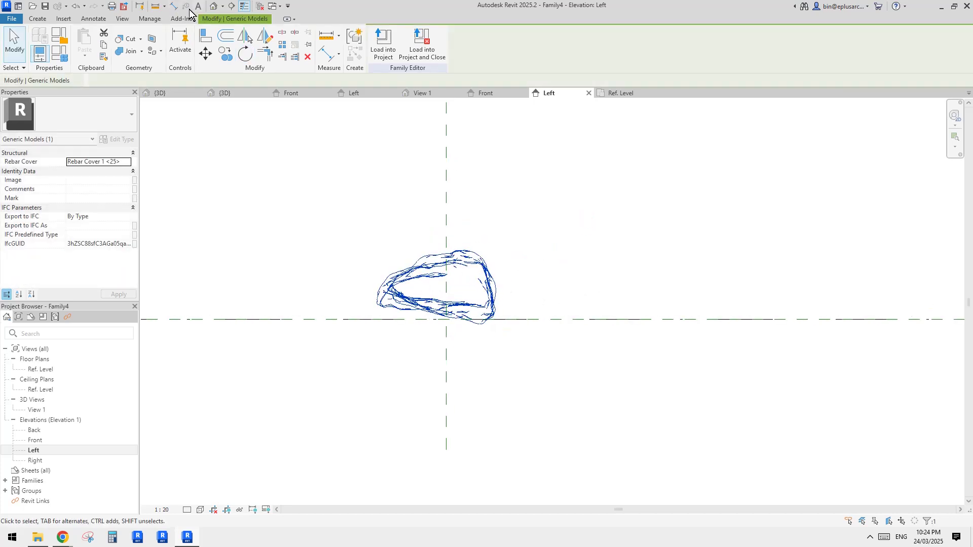
Show the rock shaded with edges in the 3D view, inspect it from several sides, and reopen the Left elevation.
left_click(214, 6)
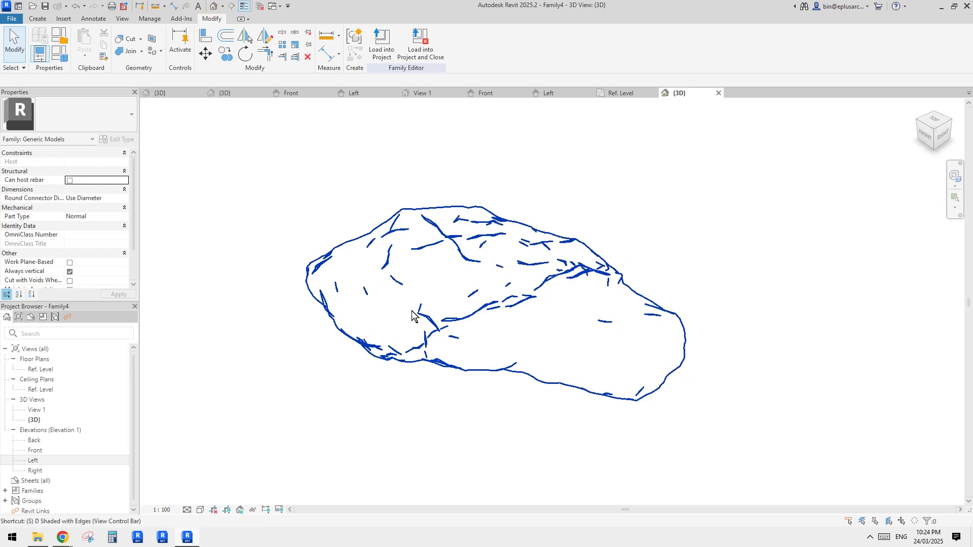
key("d")
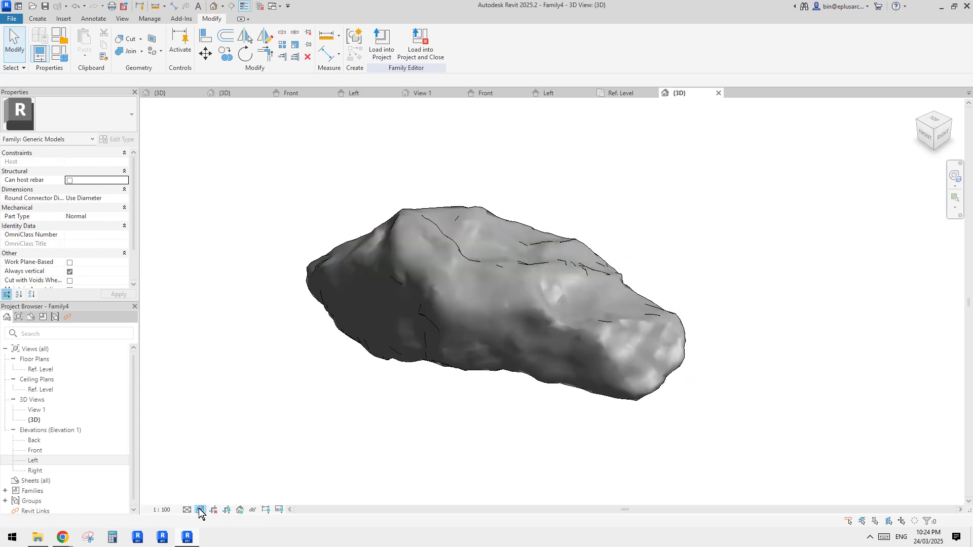
scroll(507, 383, "down", 2)
mouse_move(525, 393)
middle_mouse_down("shift")
mouse_move(572, 390)
mouse_move(411, 345)
mouse_move(406, 197)
mouse_move(675, 252)
mouse_move(781, 342)
mouse_move(351, 246)
middle_mouse_up("shift")
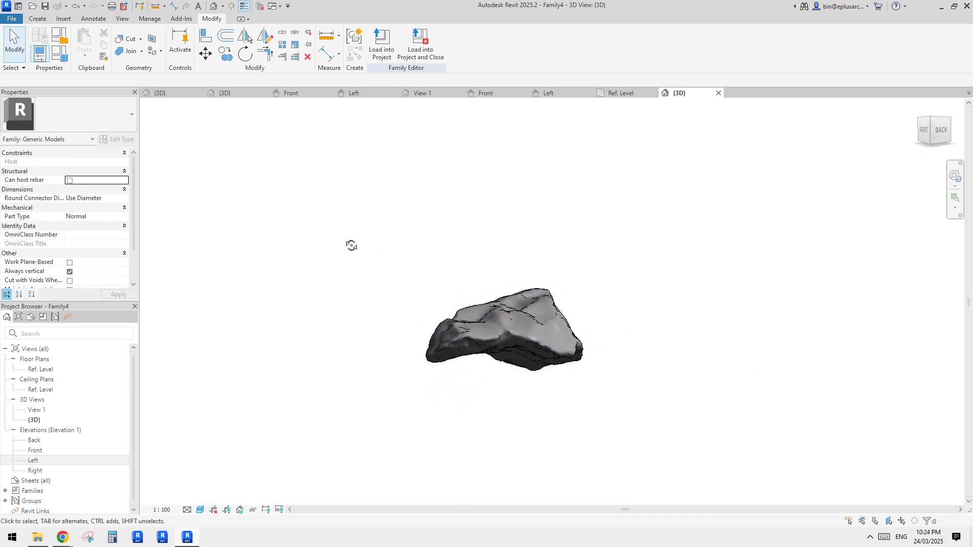
double_click(34, 461)
scroll(464, 368, "up", 2)
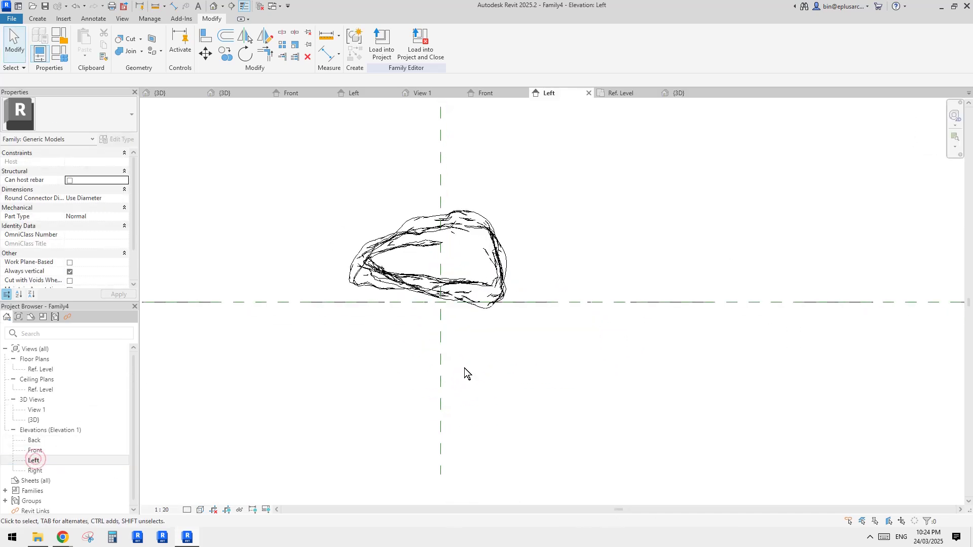
left_click(490, 293)
key("r")
key("o")
key("Escape")
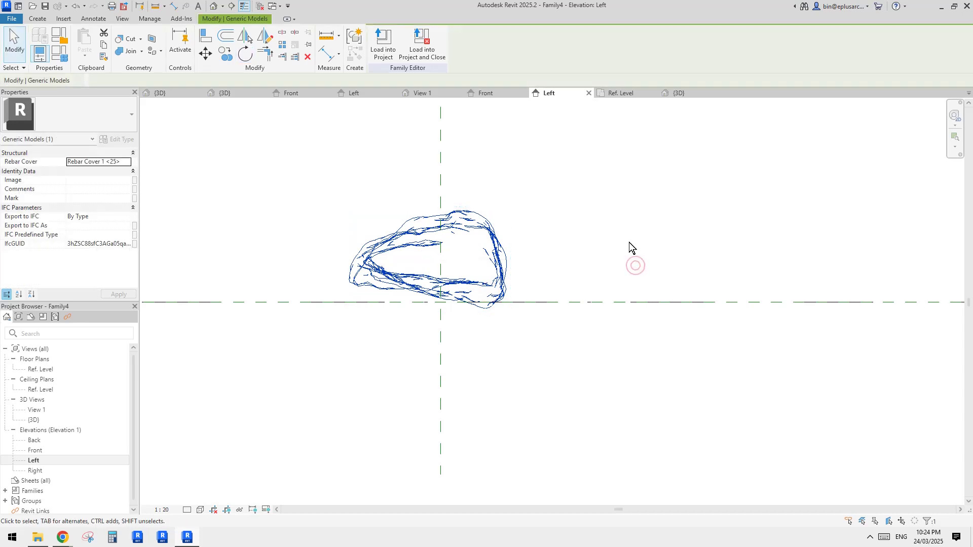
key("Escape")
left_click(499, 253)
key("r")
key("o")
left_click(694, 269)
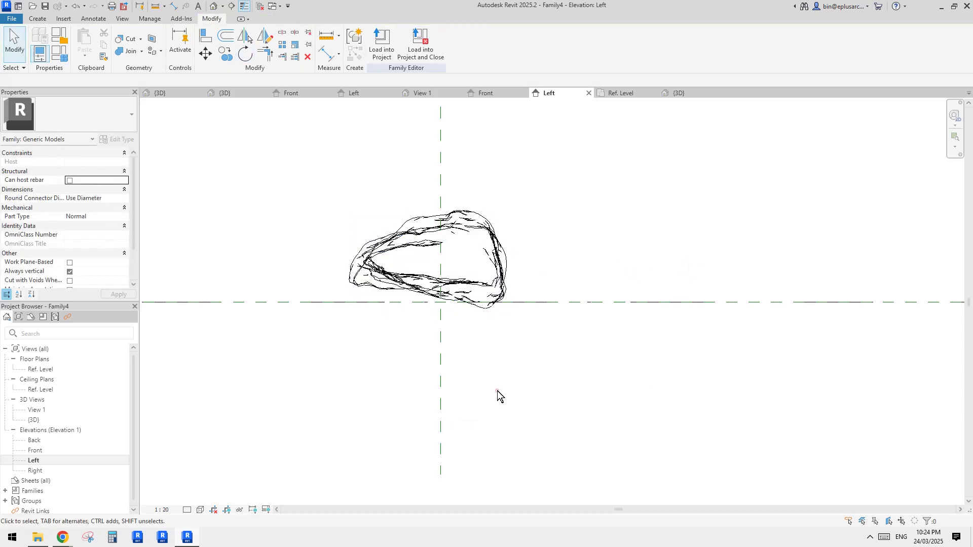
Rotate the rock a few degrees counterclockwise about its centre in the Left elevation to level its underside.
left_click(498, 375)
left_click(499, 286)
middle_click_drag(546, 265, 557, 288)
key("r")
key("o")
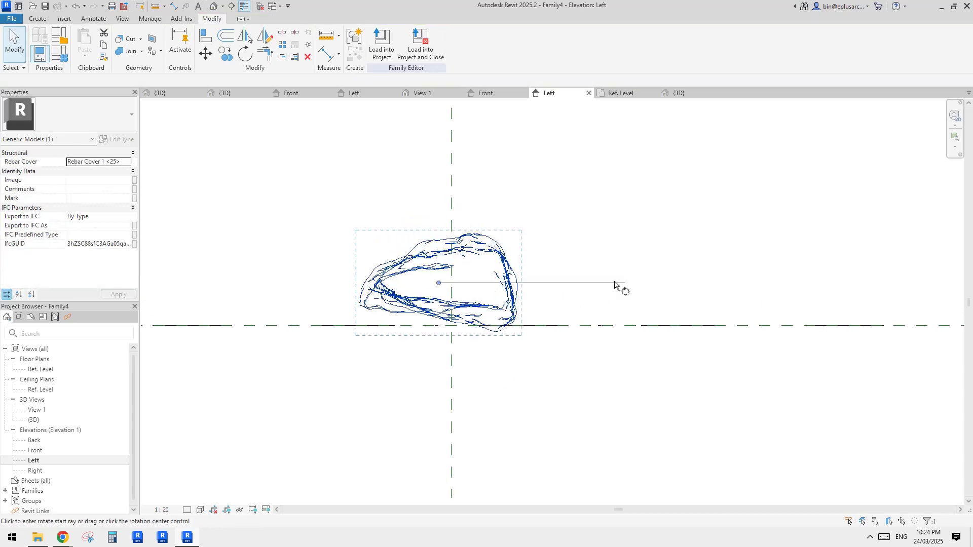
left_click(639, 270)
left_click(639, 252)
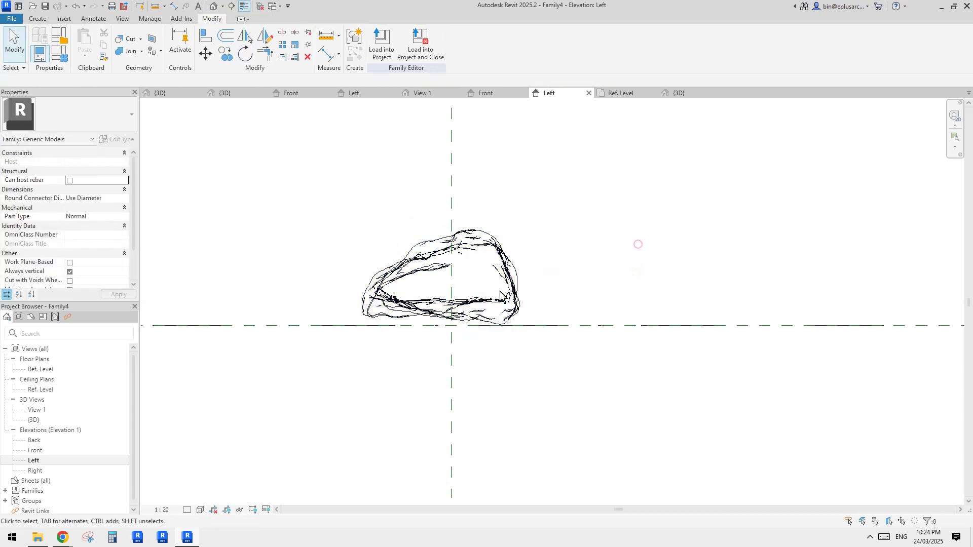
Nudge the rock down to the Ref. Level line and rotate it slightly more so its base lies flat along the line.
left_click(469, 304)
left_click_drag(480, 310, 469, 311)
middle_click_drag(529, 324, 528, 328)
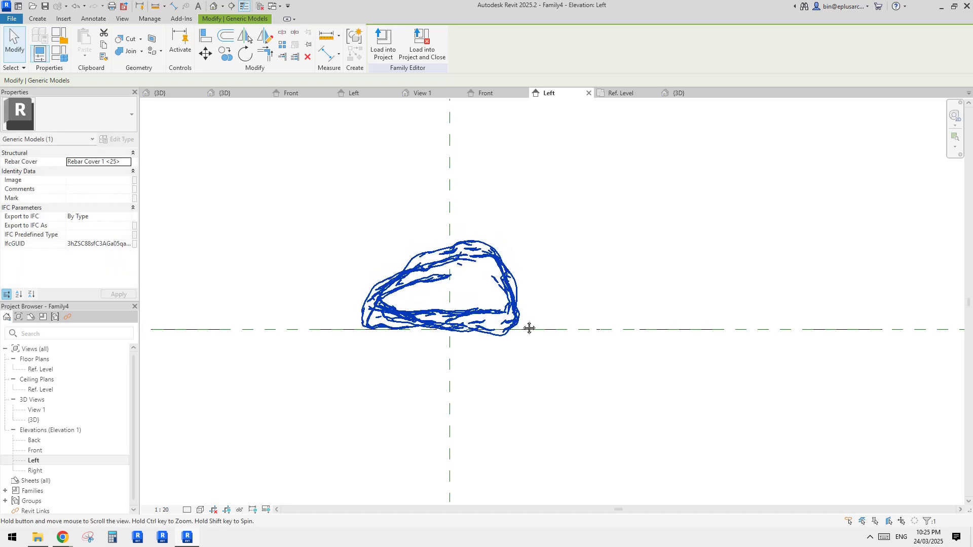
key("r")
key("o")
left_click(604, 272)
left_click(602, 268)
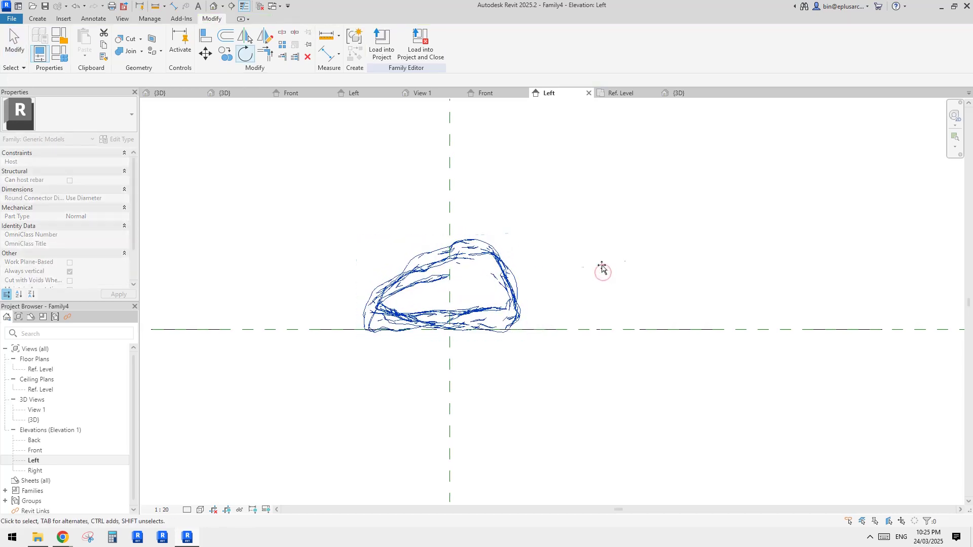
left_click(551, 286)
scroll(552, 294, "down", 3)
middle_click_drag(495, 306, 475, 318)
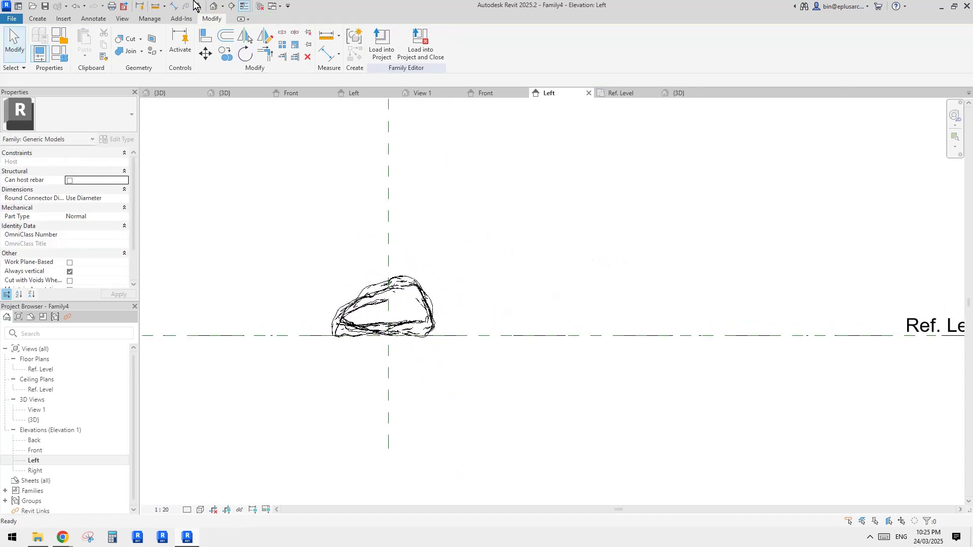
In the Front elevation, rotate the rock about 3 degrees clockwise so both ends of its base rest on the Ref. Level line.
left_click(213, 6)
middle_click_drag(496, 213, 489, 315, "shift")
double_click(35, 451)
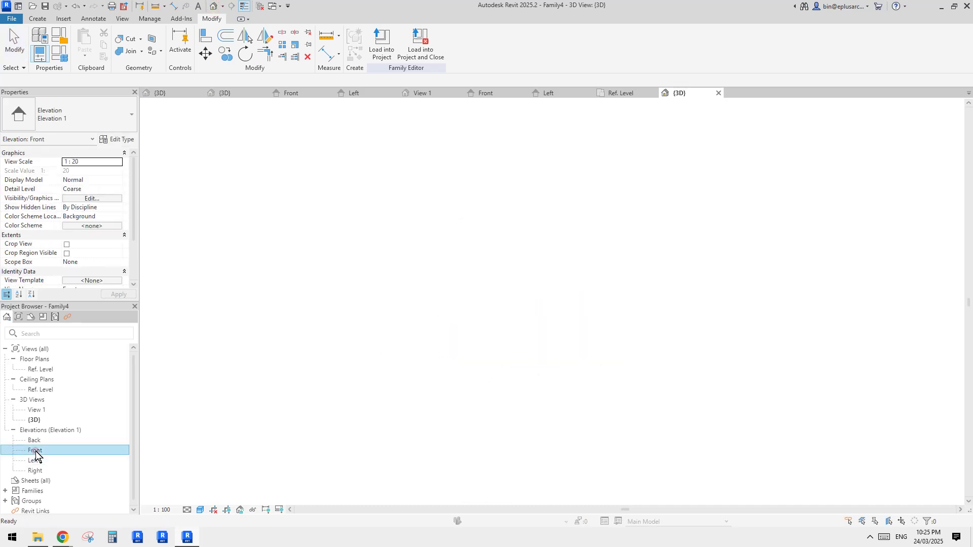
scroll(540, 422, "up", 5)
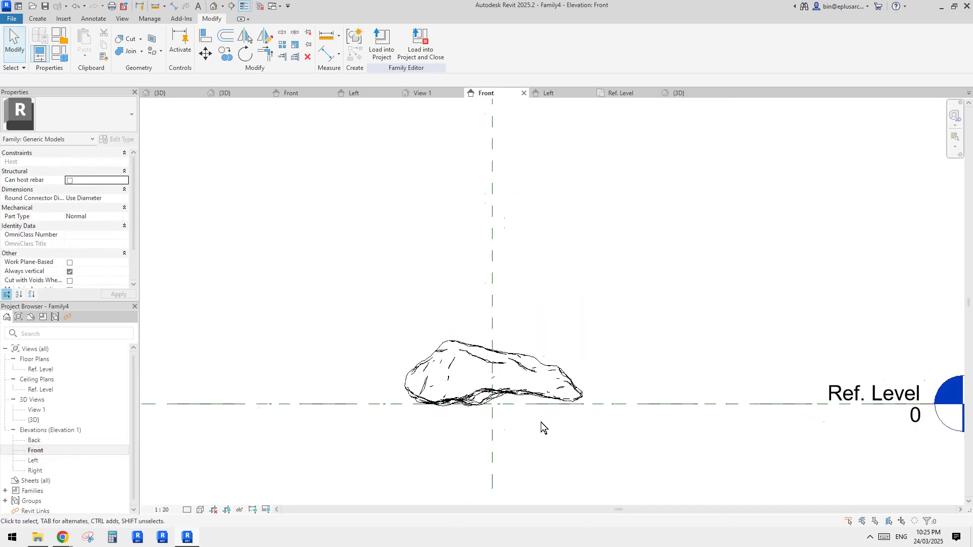
left_click(540, 382)
key("r")
key("o")
left_click(648, 294)
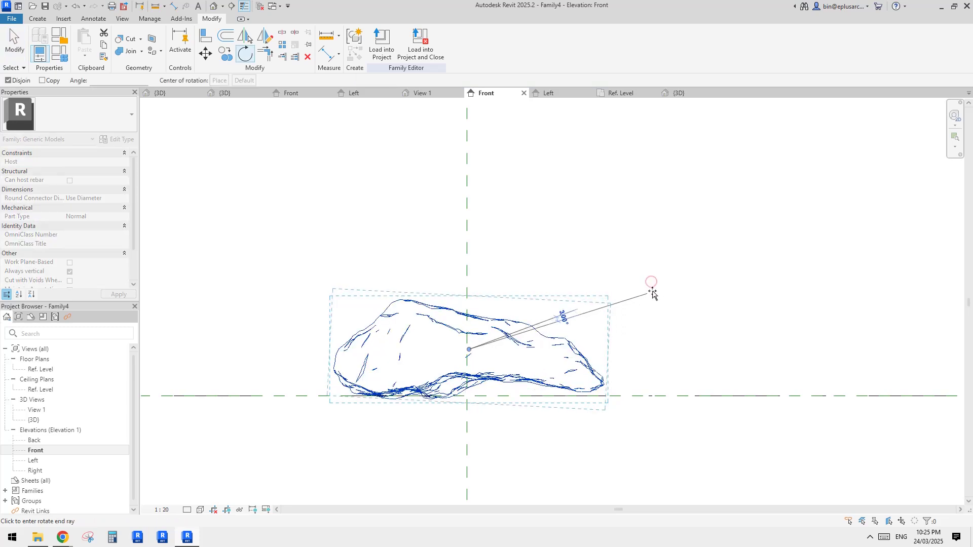
left_click(651, 293)
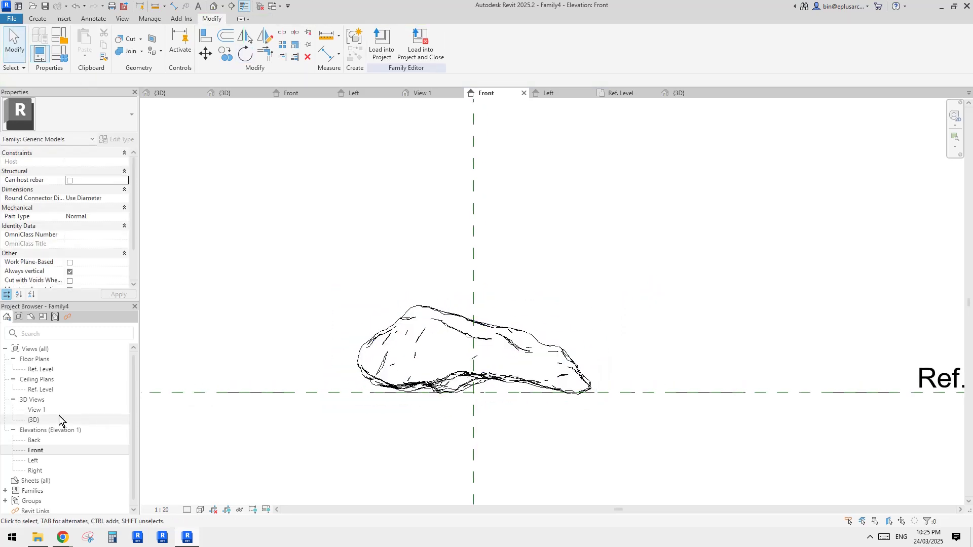
In the Ref. Level plan, nudge the rock down slightly to centre it on the crossing reference planes.
double_click(41, 370)
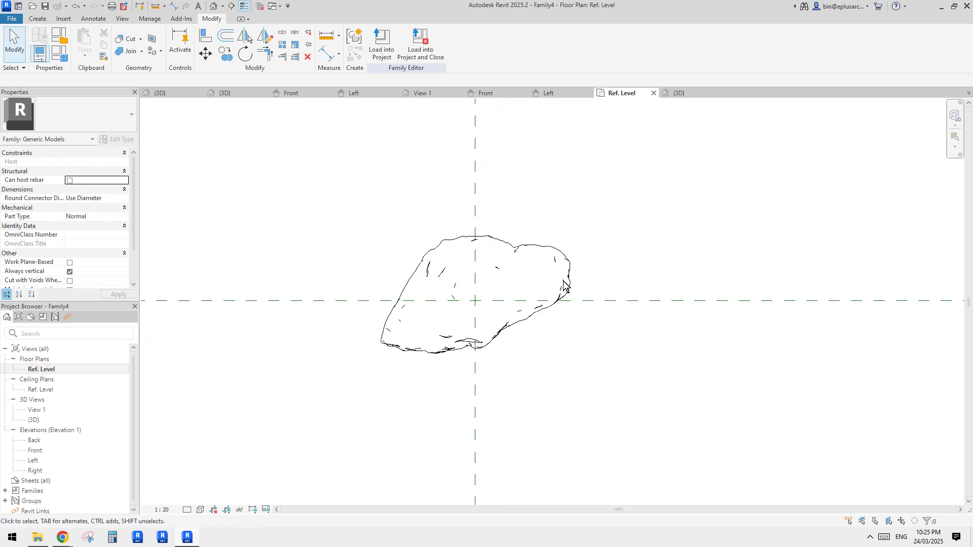
left_click(569, 285)
left_click_drag(569, 285, 570, 285)
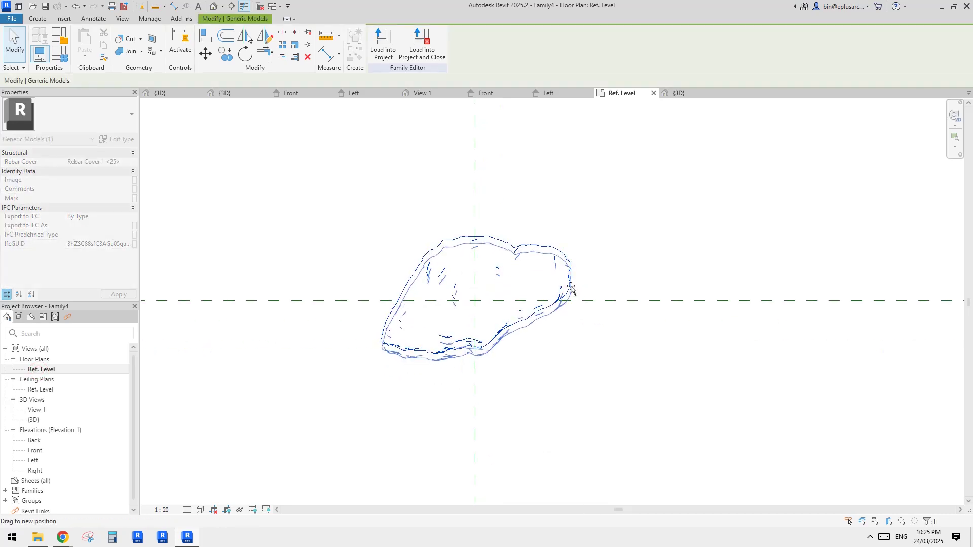
left_click(703, 294)
scroll(557, 275, "down", 1)
middle_click_drag(473, 280, 468, 319)
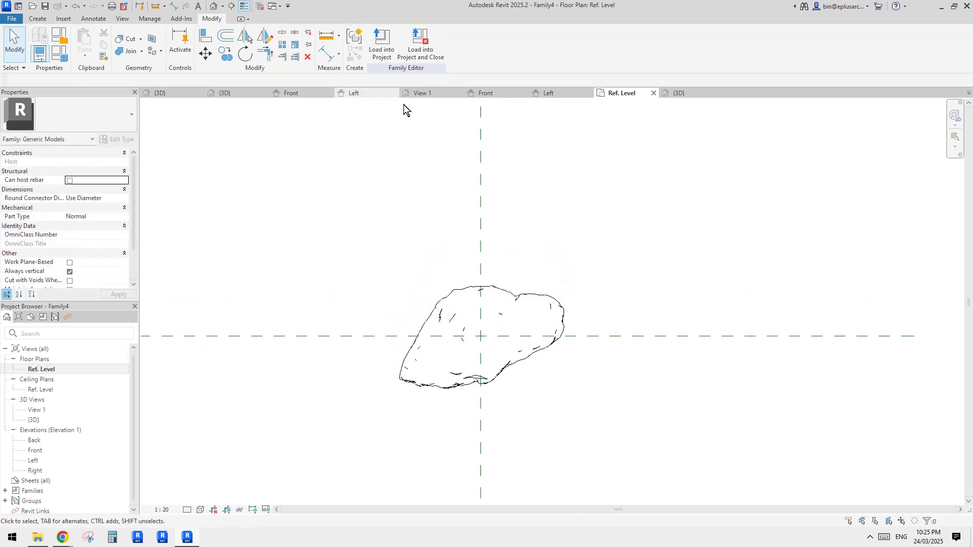
left_click(12, 21)
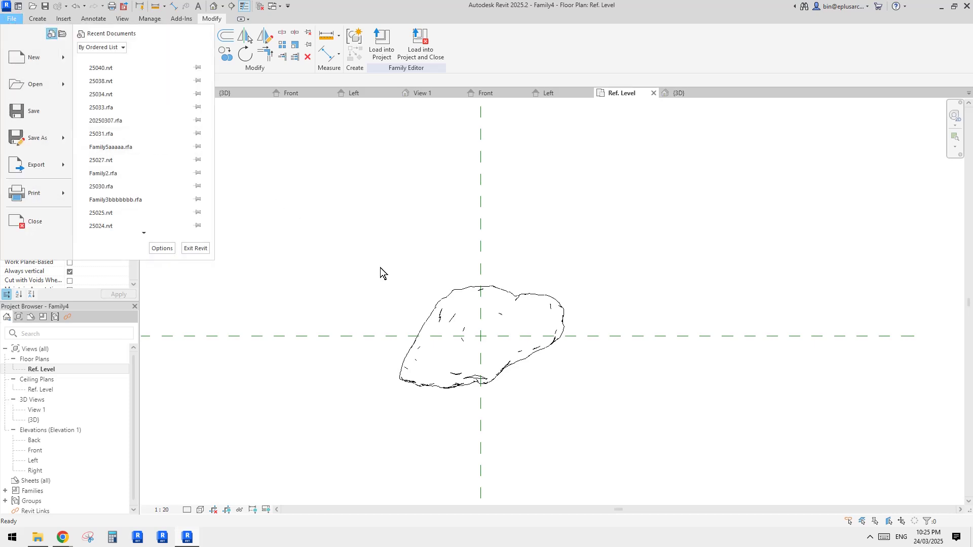
left_click(401, 265)
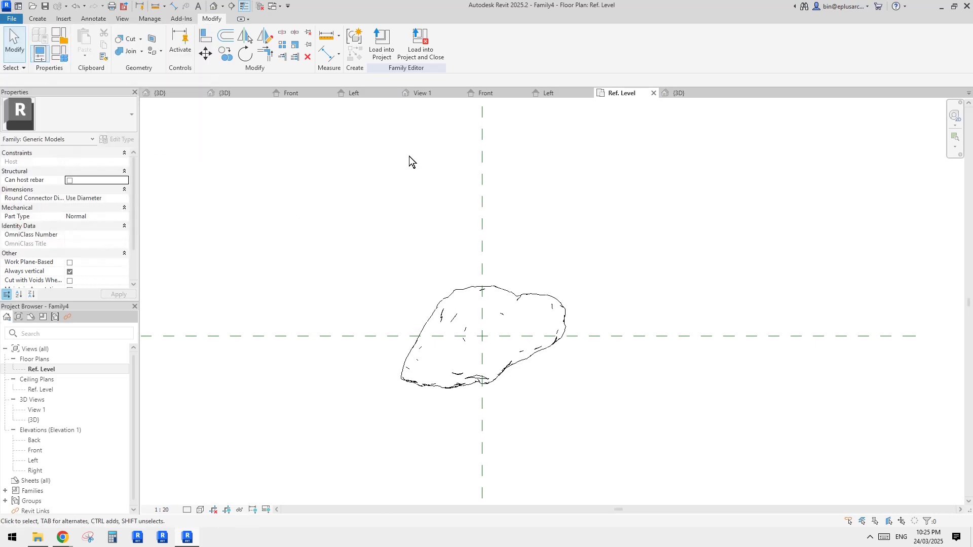
left_click(385, 46)
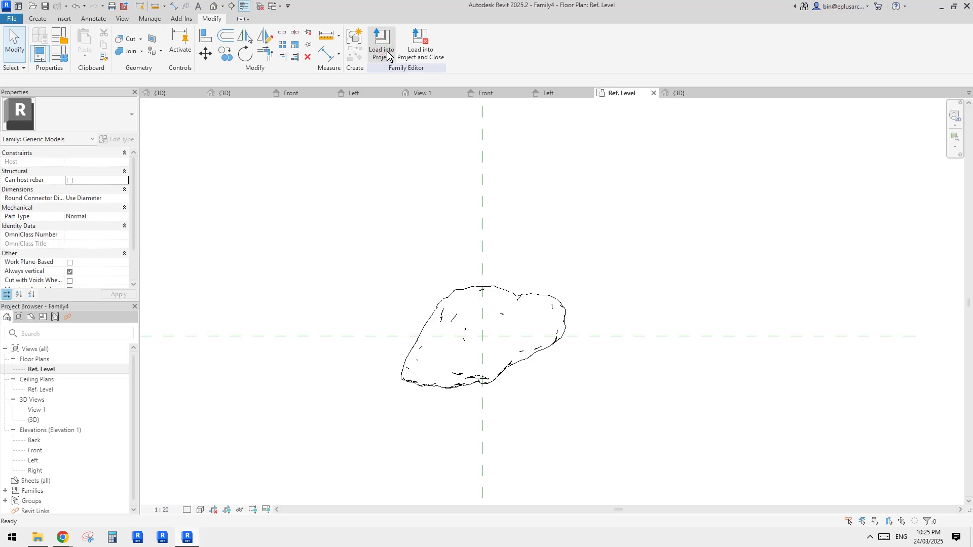
left_click(387, 52)
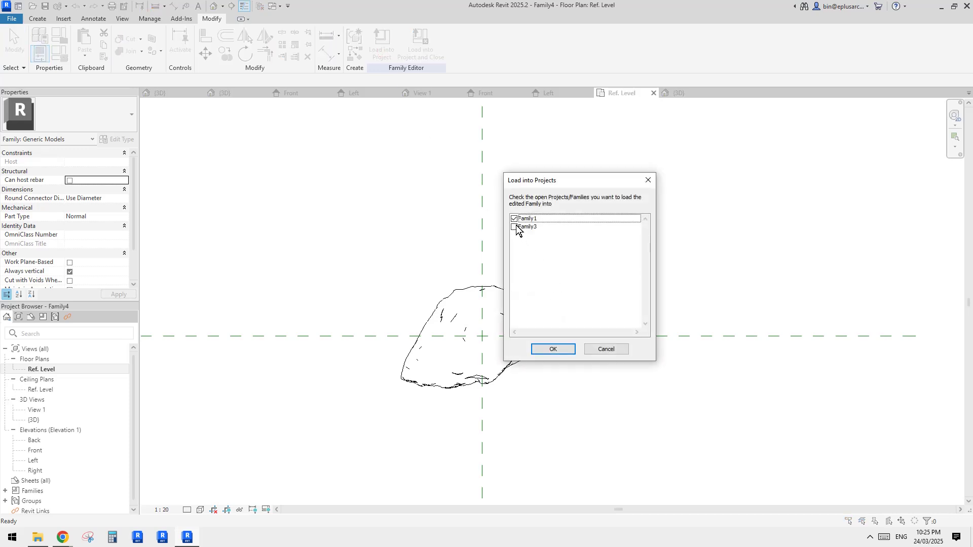
key("Return")
Close the inactive views, check the combined rock collection in Family1's 3D view, and return to the rock's Ref. Level plan.
left_click(257, 7)
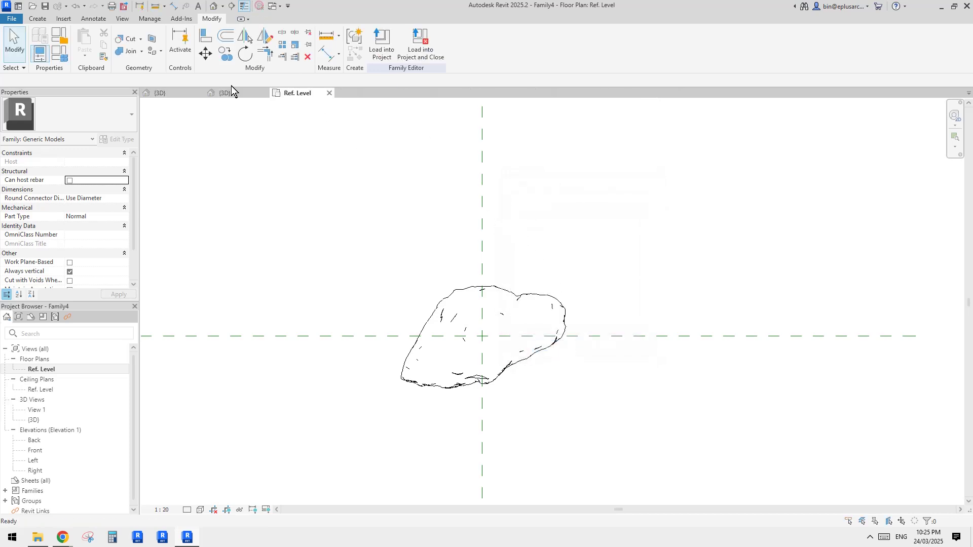
left_click(175, 94)
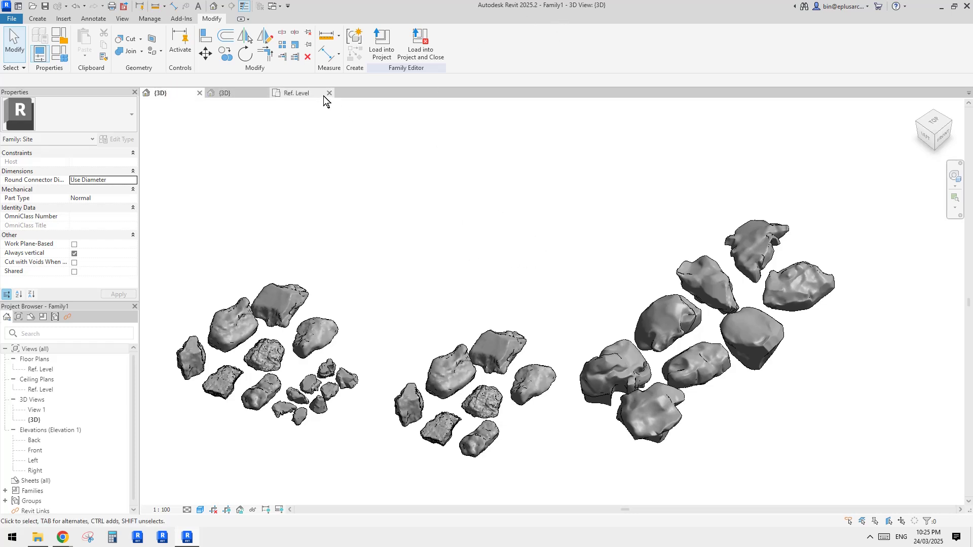
left_click(310, 94)
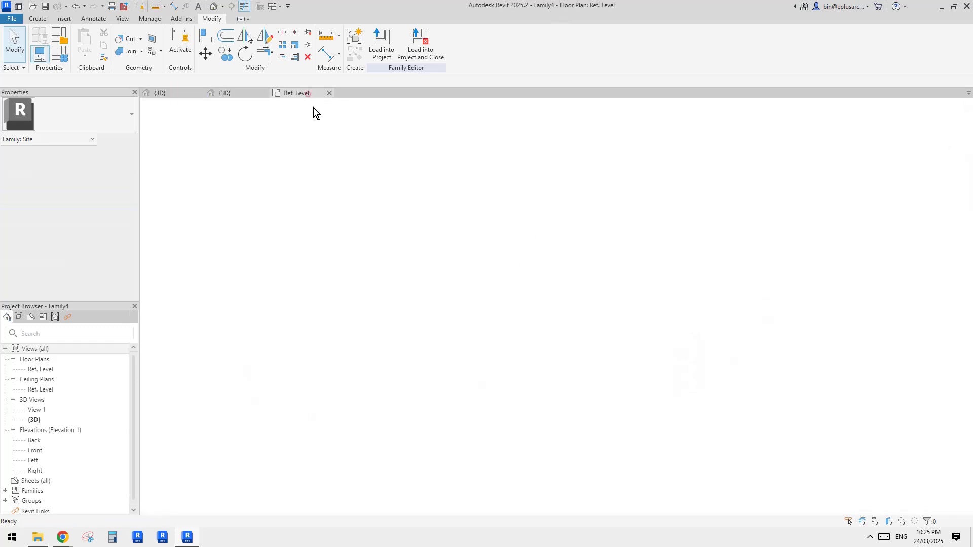
Create a new project with the template file set to <None>.
left_click(12, 19)
mouse_move(64, 61)
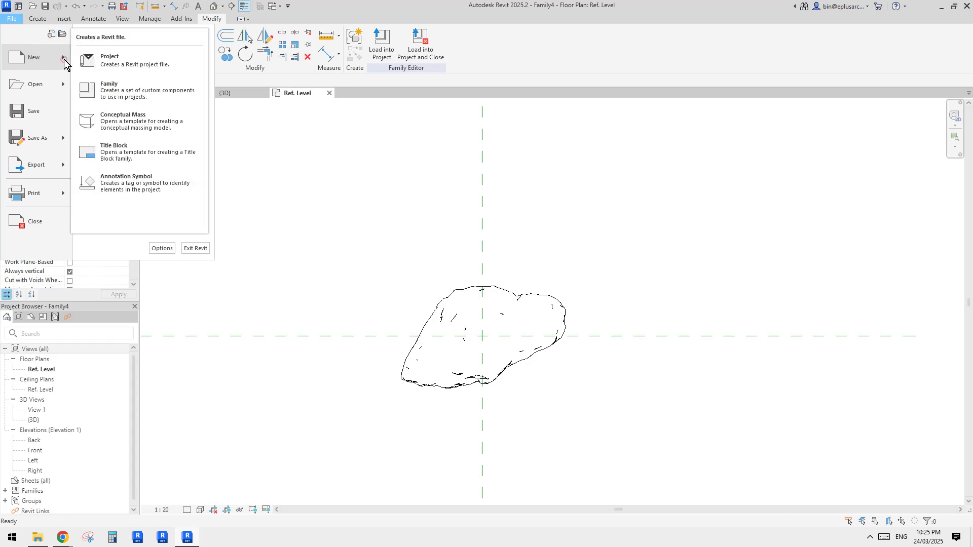
left_click(124, 66)
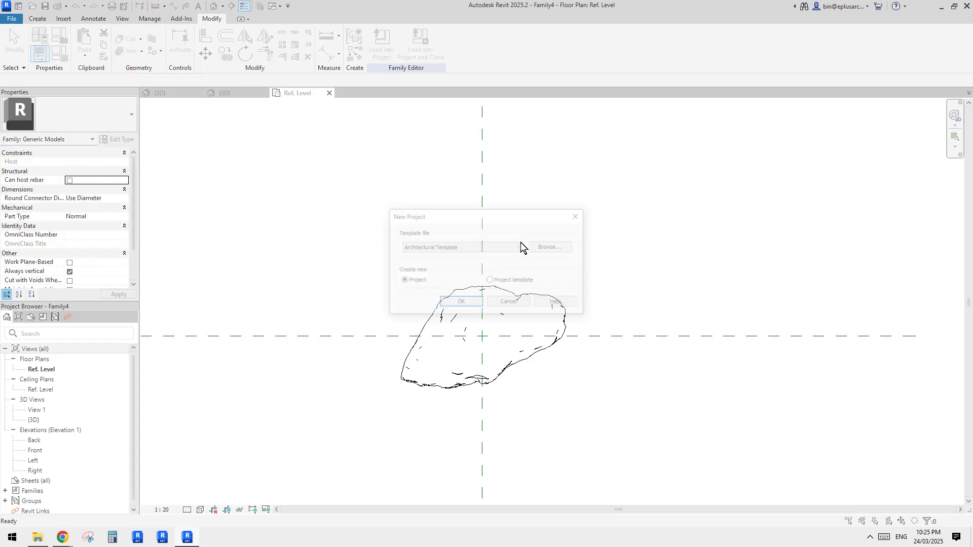
left_click(466, 304)
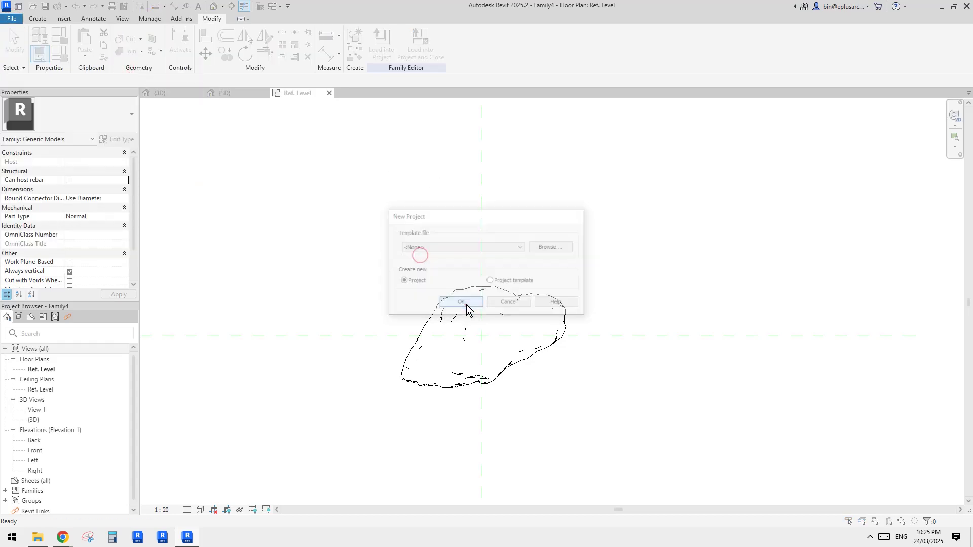
left_click(427, 283)
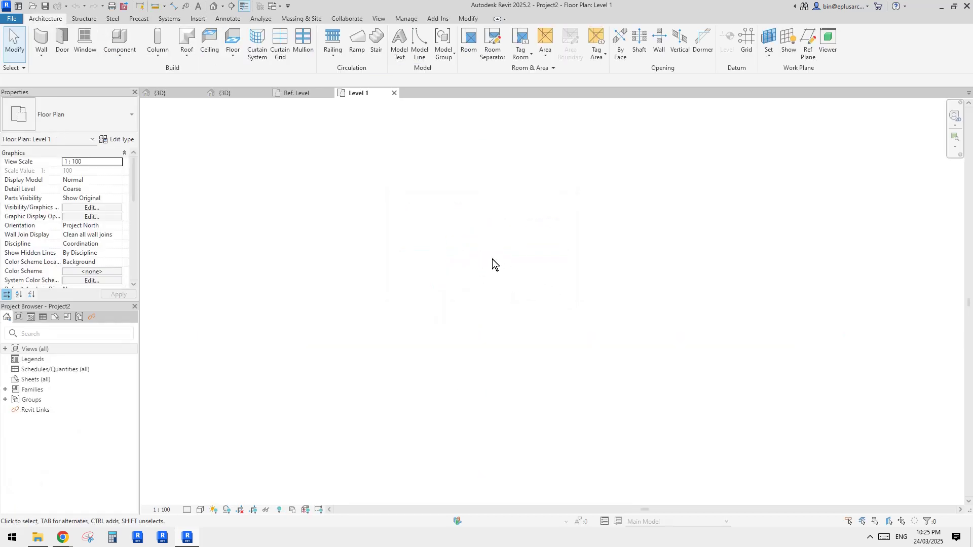
Load the rock family Family4 into Project2 only.
left_click(301, 93)
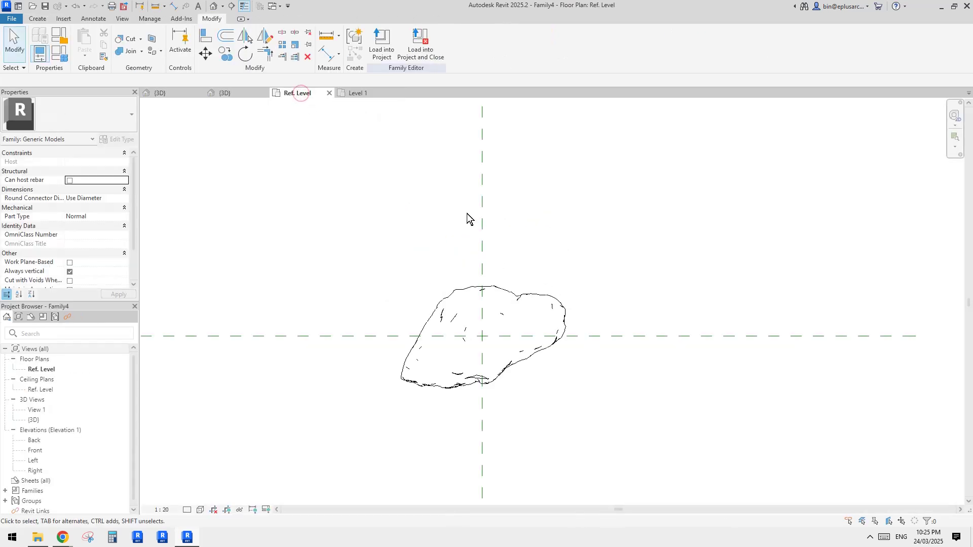
left_click(384, 46)
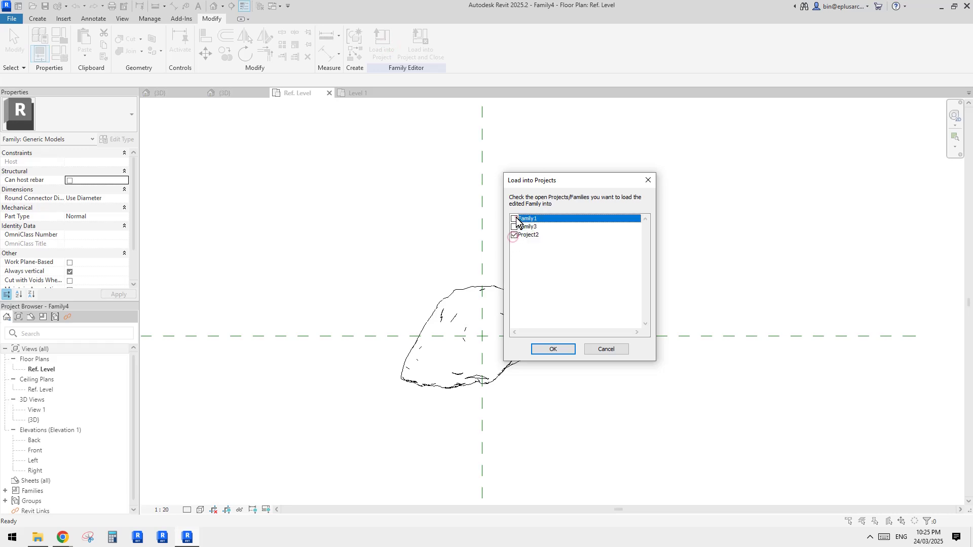
left_click(554, 350)
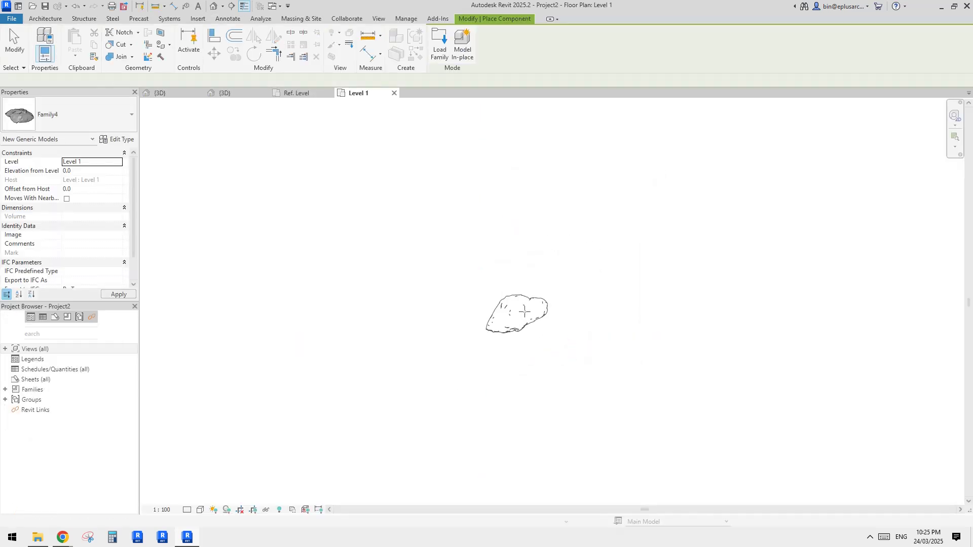
Place seven instances of the rock freely around the Level 1 floor plan.
left_click(430, 294)
left_click(493, 252)
left_click(510, 323)
left_click(453, 333)
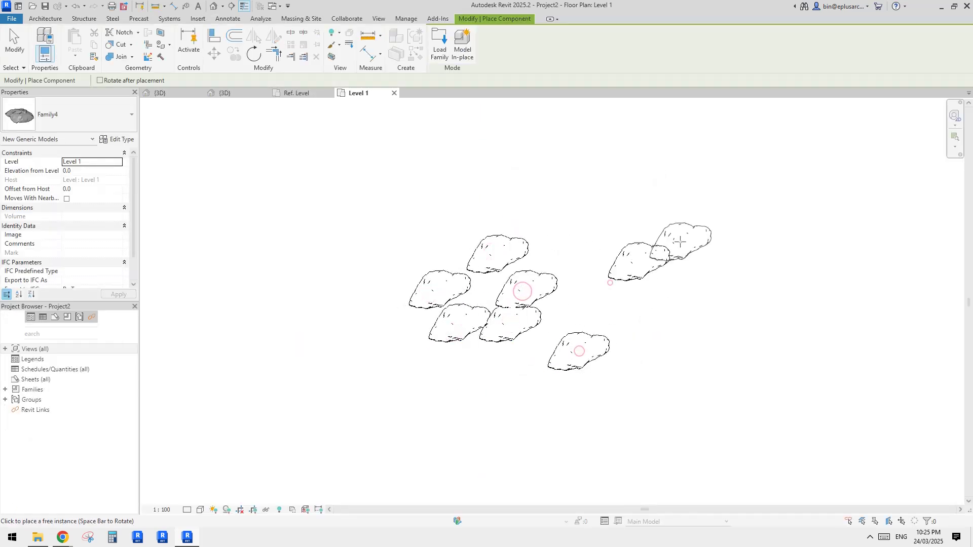
key("Escape")
Reposition three of the placed rocks in the Level 1 plan so the group is closer together without overlaps.
left_click_drag(643, 267, 586, 251)
key("Escape")
scroll(544, 289, "up", 1)
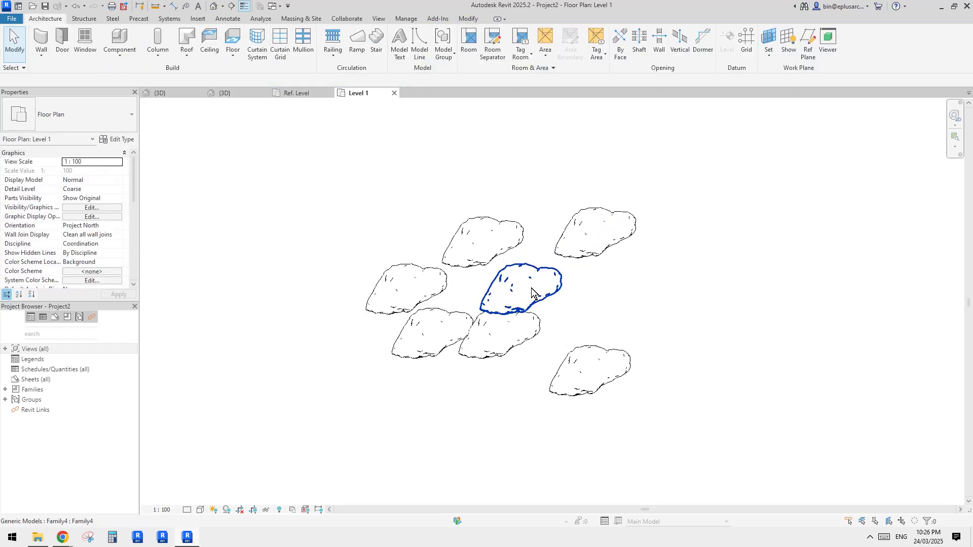
left_click_drag(532, 292, 537, 282)
left_click_drag(496, 328, 516, 337)
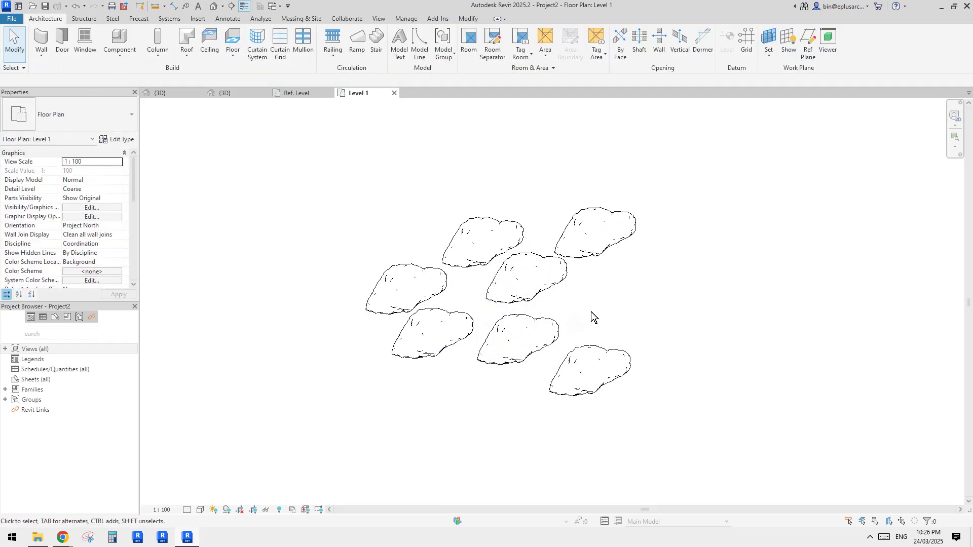
Show the placed rocks shaded in the project's default 3D view and inspect them from several sides.
left_click(213, 6)
scroll(563, 253, "up", 4)
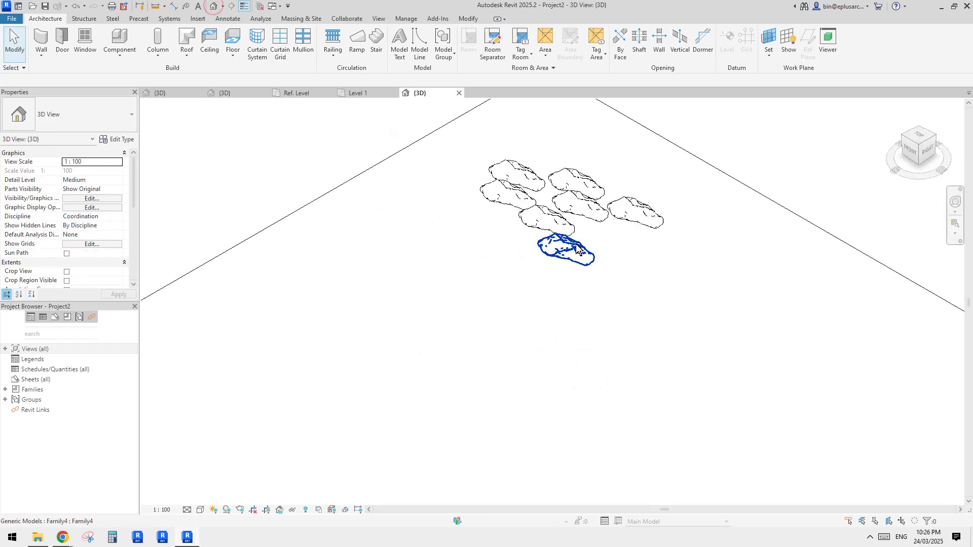
left_click(496, 285)
mouse_move(496, 285)
middle_mouse_down("shift")
mouse_move(617, 194)
mouse_move(743, 276)
mouse_move(782, 198)
mouse_move(578, 307)
mouse_move(339, 215)
mouse_move(432, 321)
mouse_move(518, 304)
mouse_move(513, 331)
mouse_move(481, 361)
middle_mouse_up("shift")
key("s")
key("d")
key("Escape")
scroll(485, 358, "up", 2)
left_click(468, 352)
left_click(522, 314)
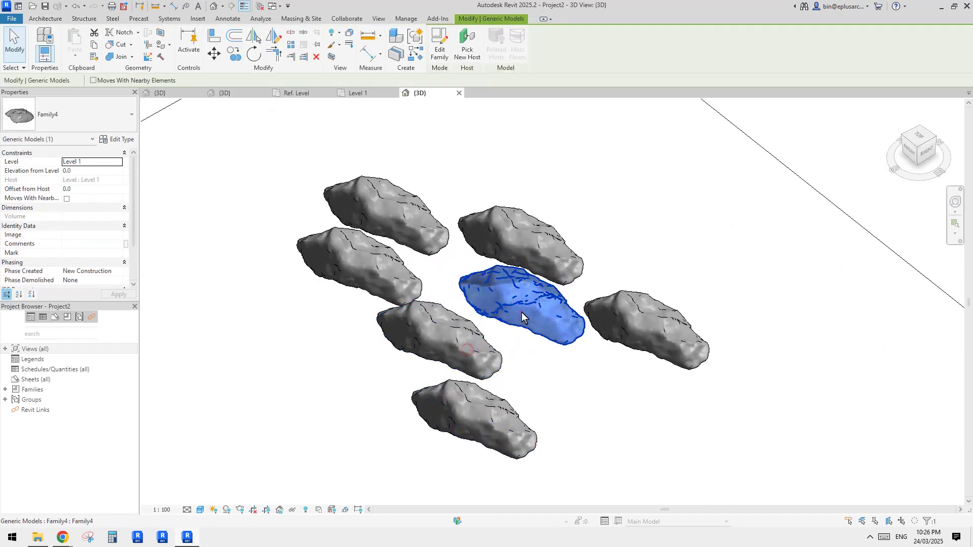
middle_click_drag(522, 315, 582, 372, "shift")
left_click(582, 365)
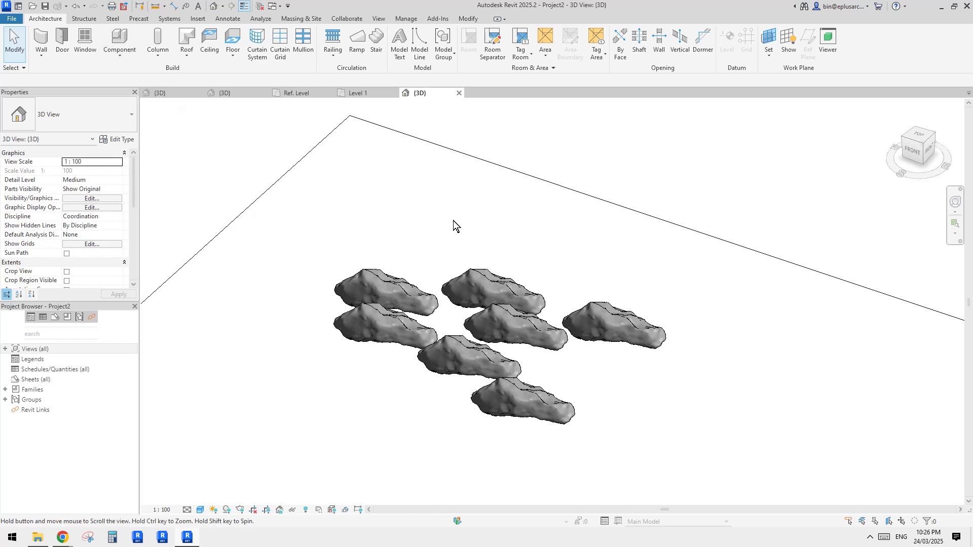
middle_click_drag(453, 220, 404, 208)
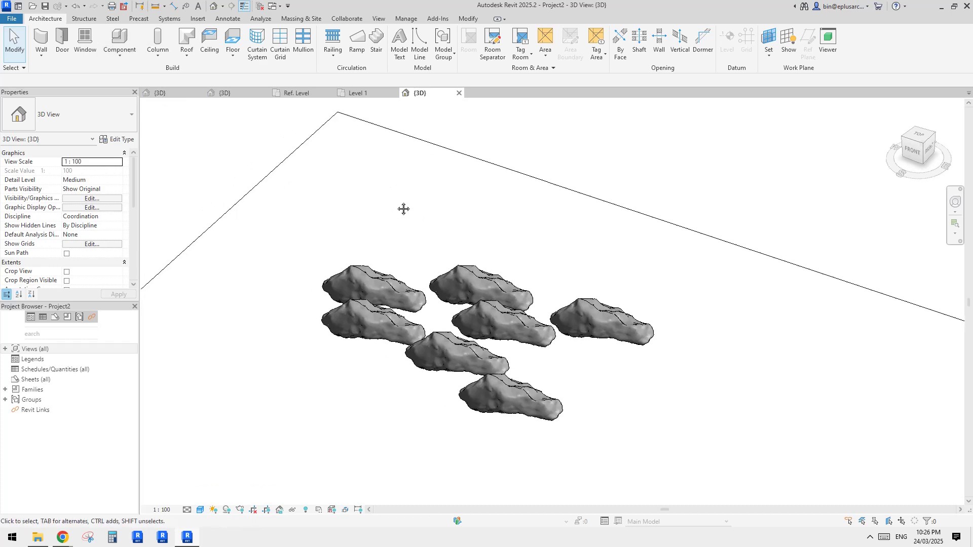
Create a new family from the Metric Generic Model template.
left_click(11, 19)
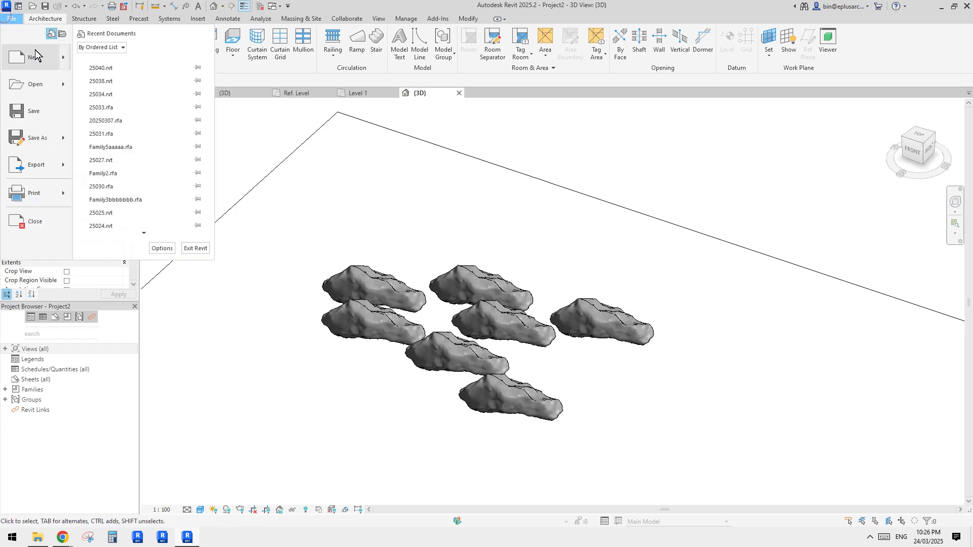
left_click(65, 58)
left_click(132, 85)
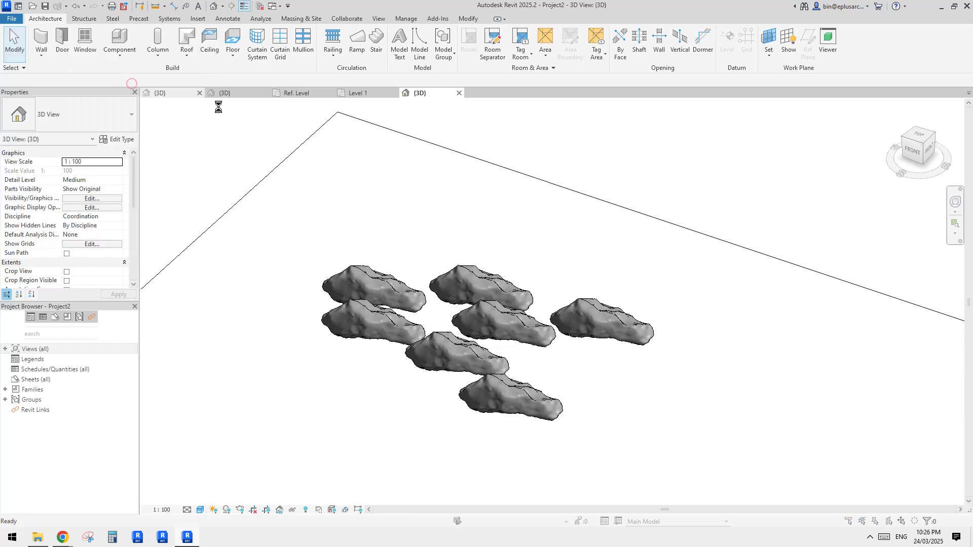
left_click_drag(533, 239, 530, 286)
scroll(400, 264, "up", 3)
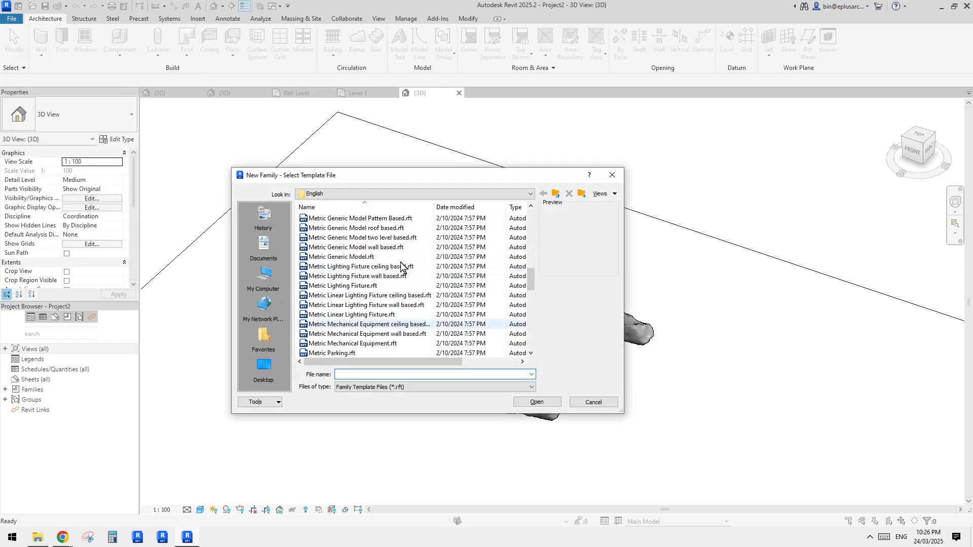
left_click(377, 287)
left_click(537, 402)
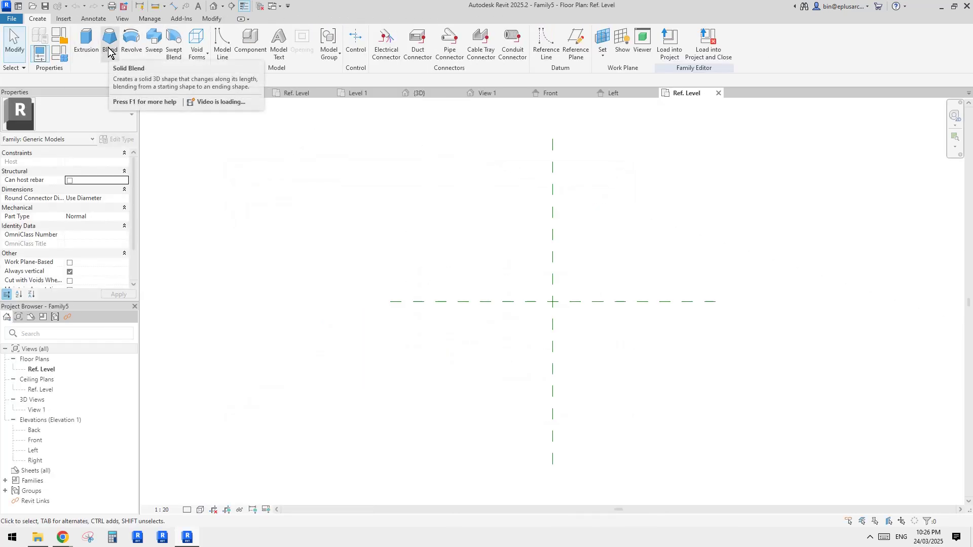
Start a solid Blend and sketch a closed, irregular 12-sided base boundary around the reference plane intersection.
left_click(119, 48)
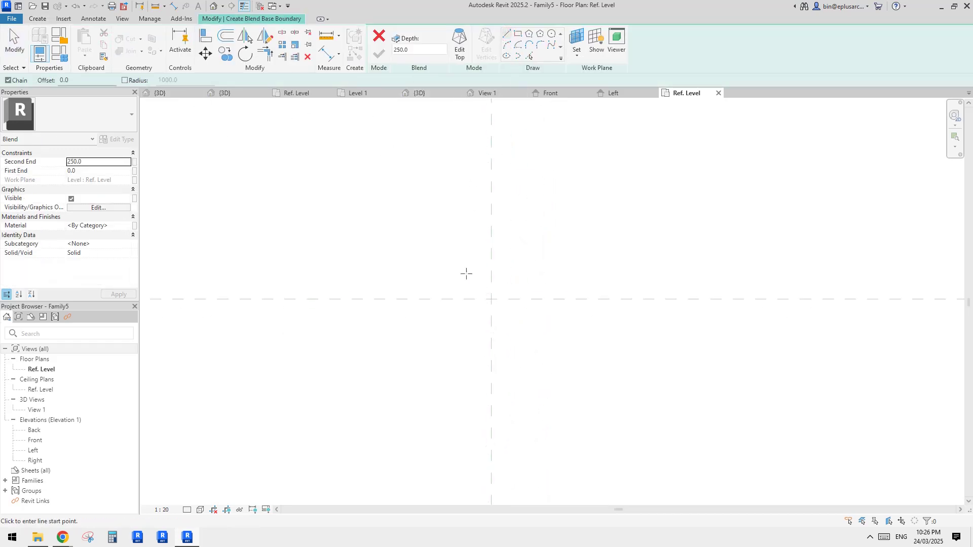
left_click(509, 249)
left_click(539, 254)
left_click(567, 274)
left_click(567, 314)
left_click(545, 327)
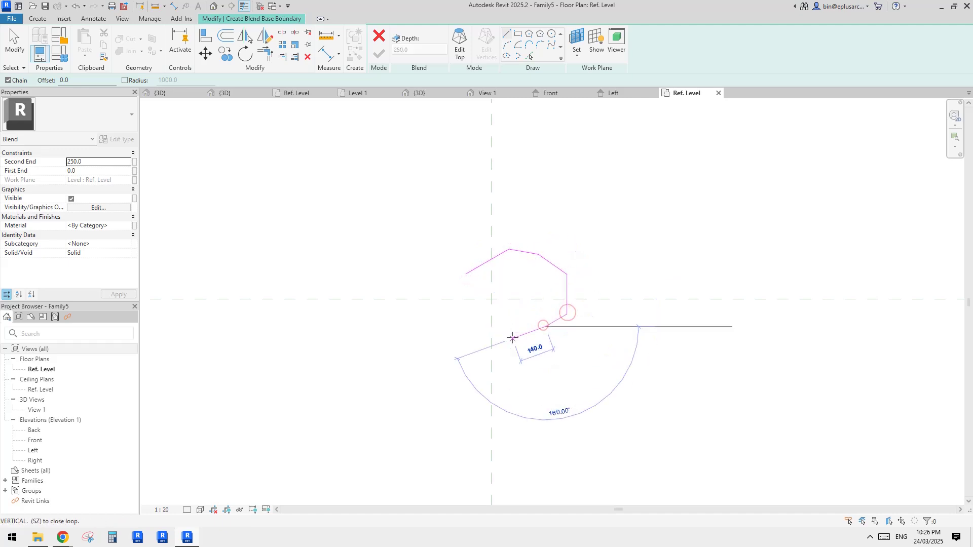
left_click(512, 338)
left_click(459, 329)
left_click(430, 319)
left_click(417, 282)
left_click(424, 261)
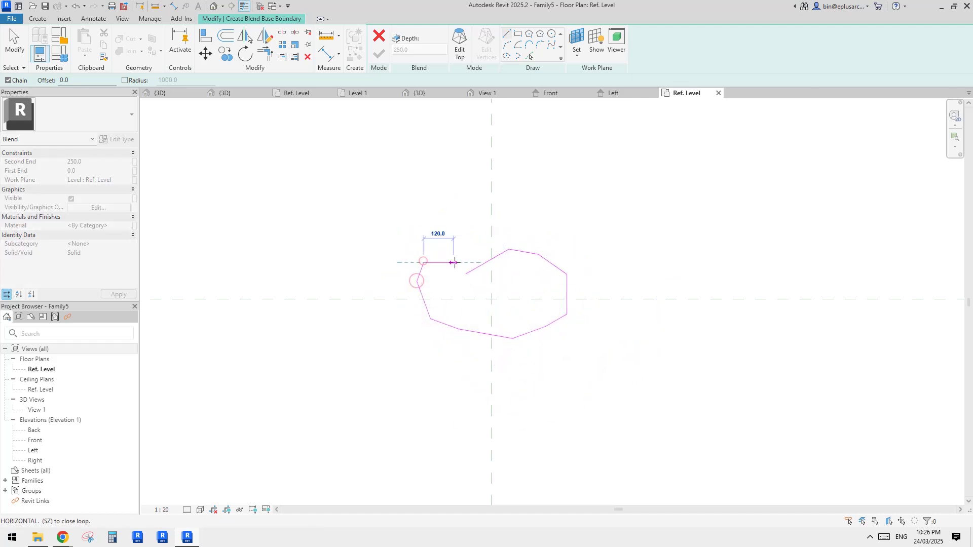
left_click(448, 261)
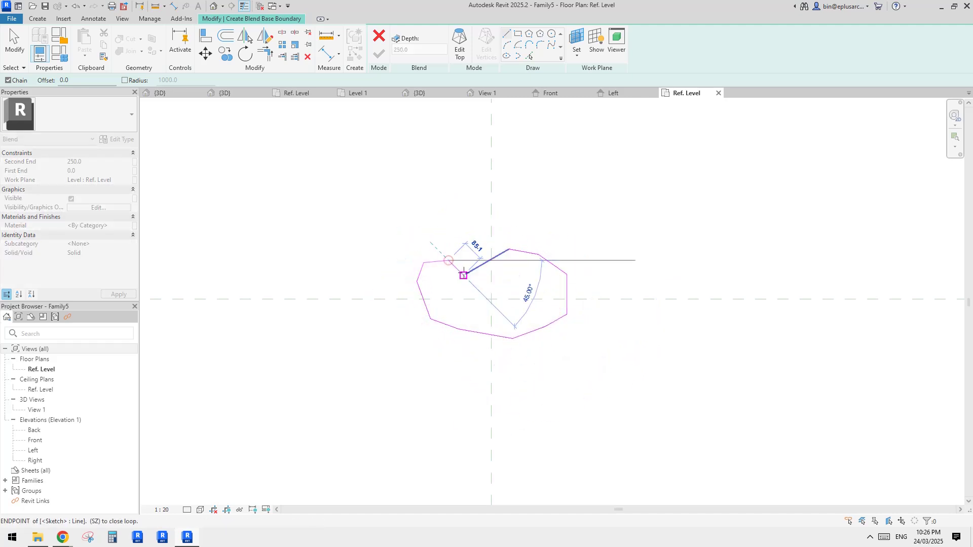
left_click(467, 274)
key("Escape")
key("Escape")
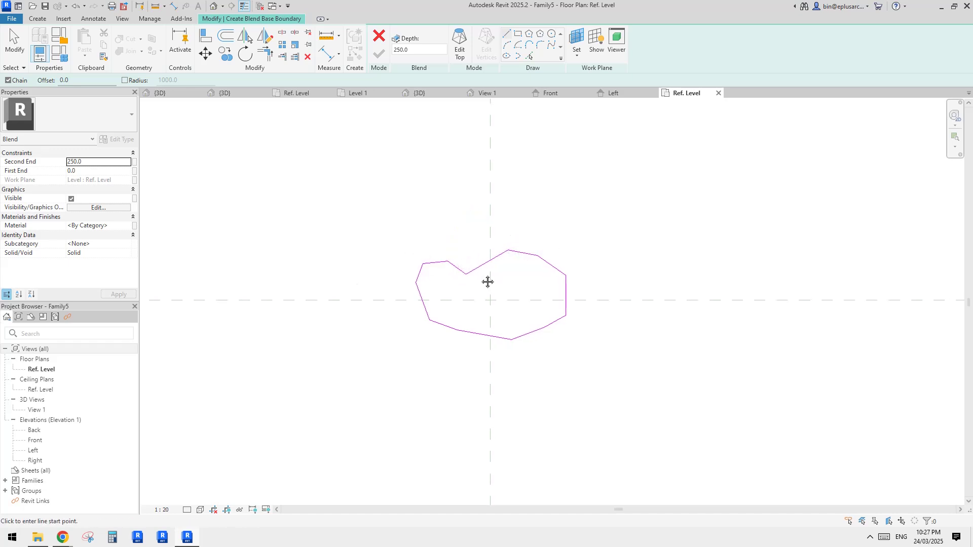
Sketch a larger irregular closed top boundary around the base outline and finish the blend.
left_click(403, 42)
scroll(515, 199, "up", 1)
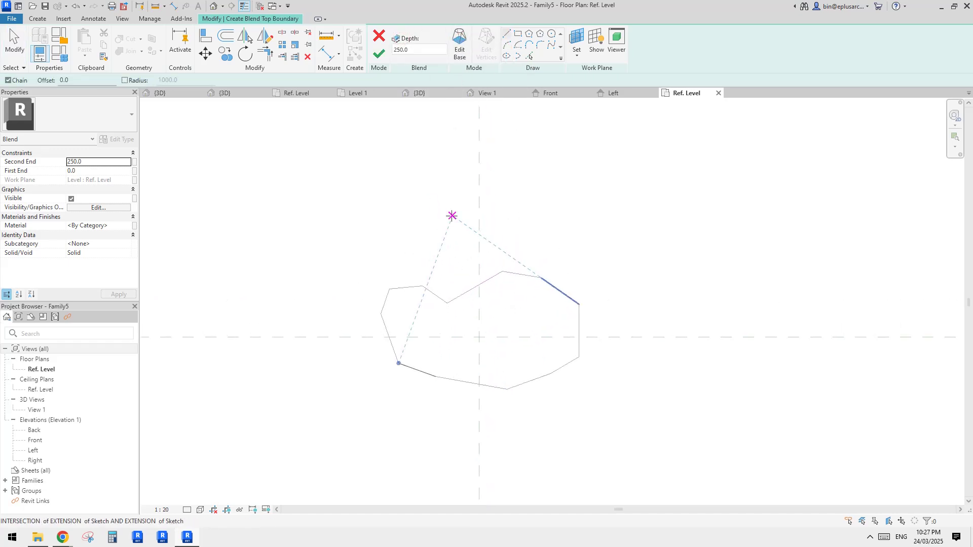
left_click(516, 231)
left_click(562, 249)
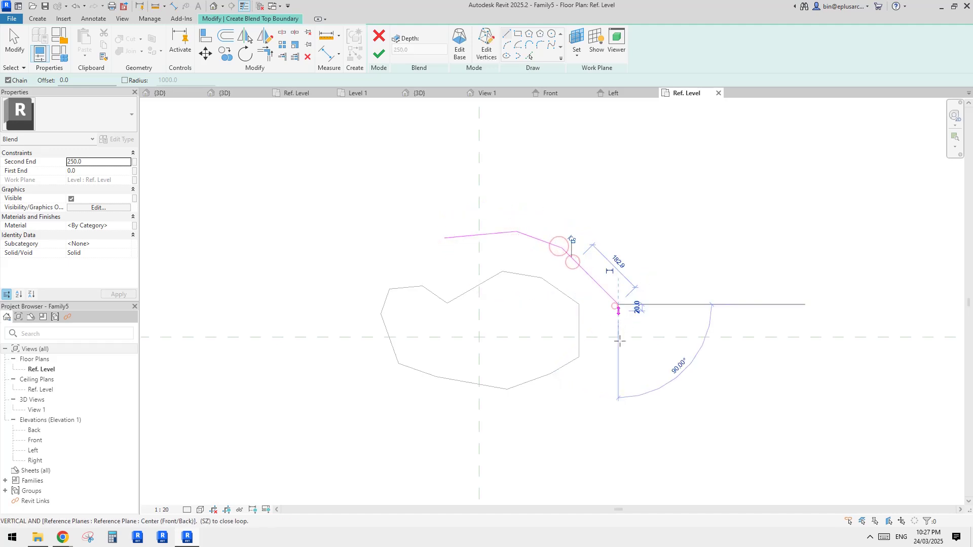
left_click(619, 304)
left_click(613, 363)
left_click(587, 401)
left_click(515, 415)
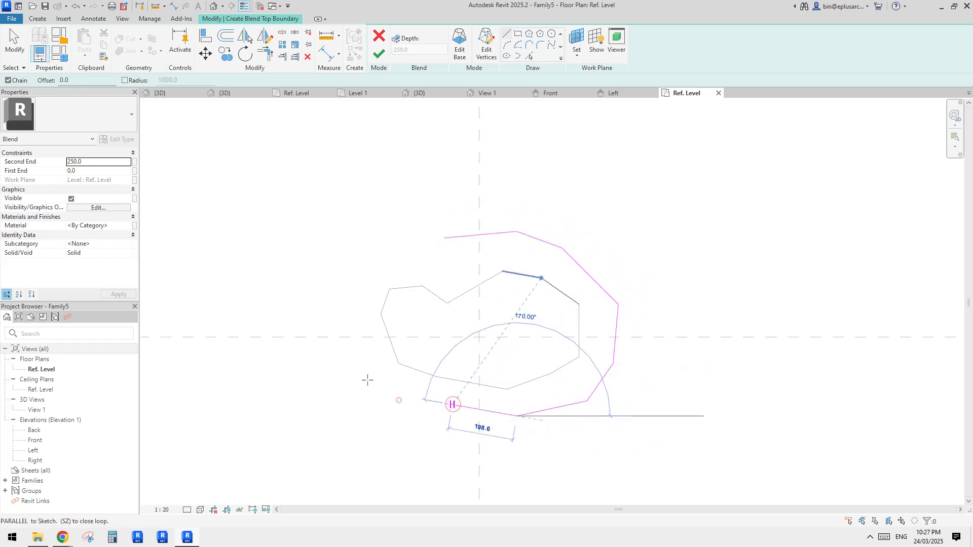
left_click(401, 400)
left_click(360, 372)
left_click(344, 304)
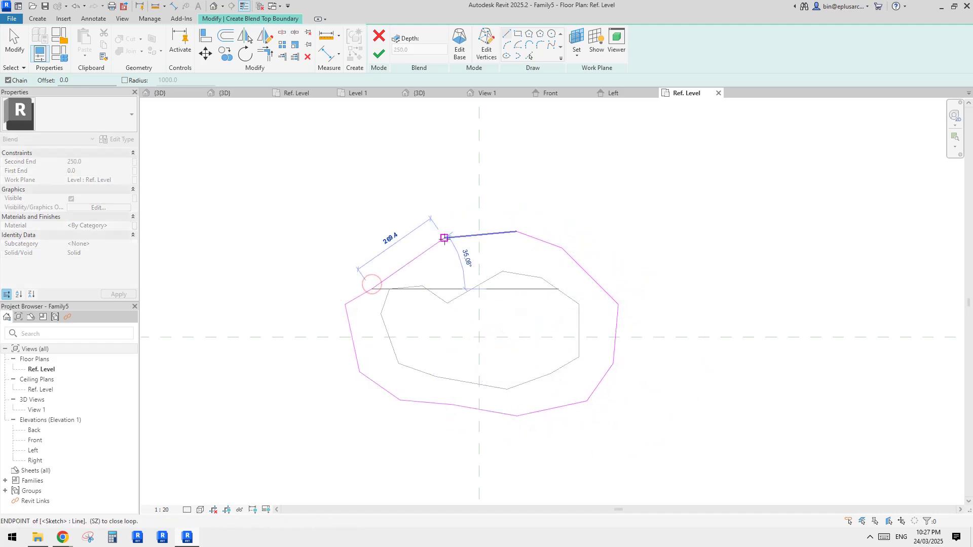
left_click(444, 238)
left_click(380, 54)
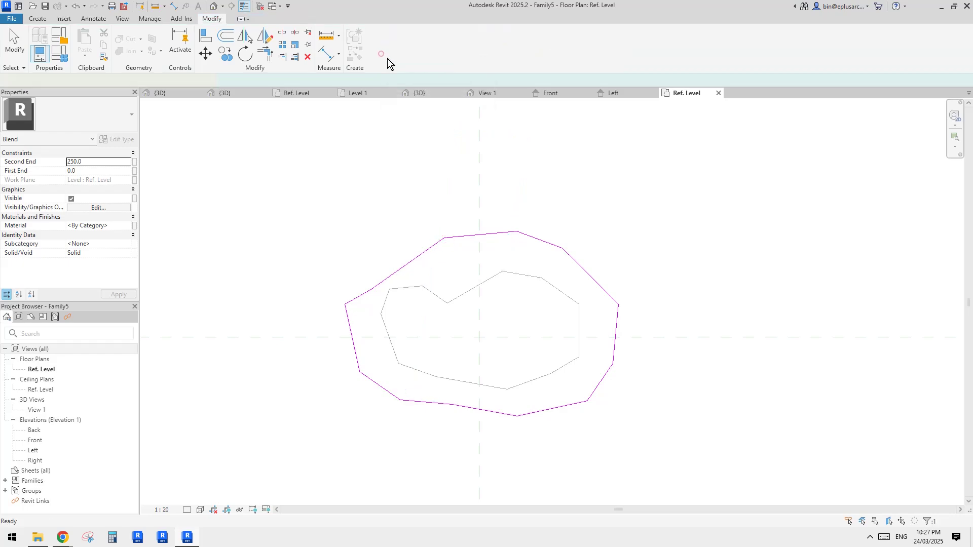
Show the blend in the default 3D view and lower its second end to about 185.9.
left_click(214, 6)
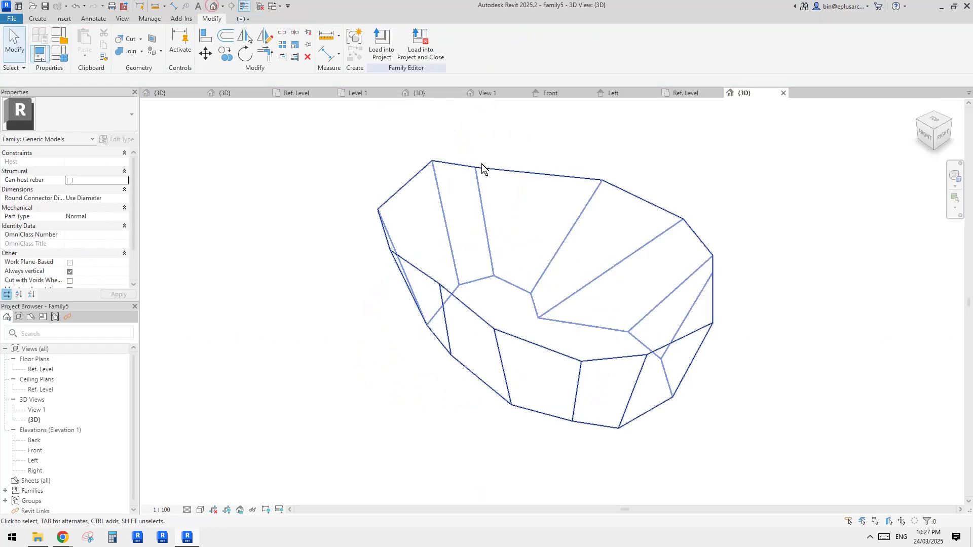
middle_click_drag(482, 165, 699, 250, "shift")
left_click(592, 233)
middle_click_drag(592, 232, 656, 258, "shift")
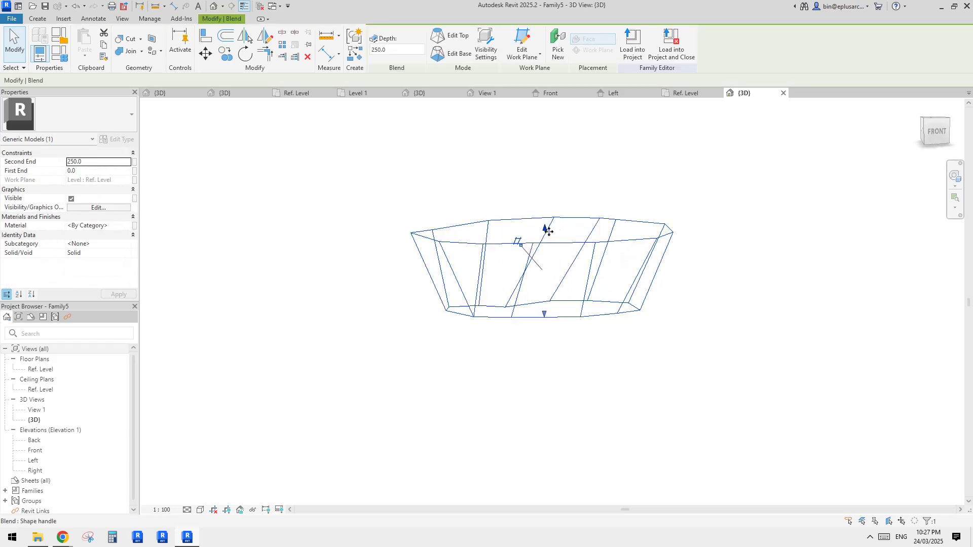
left_click_drag(546, 227, 522, 252)
mouse_move(756, 258)
middle_mouse_down("shift")
mouse_move(488, 243)
mouse_move(760, 260)
middle_mouse_up("shift")
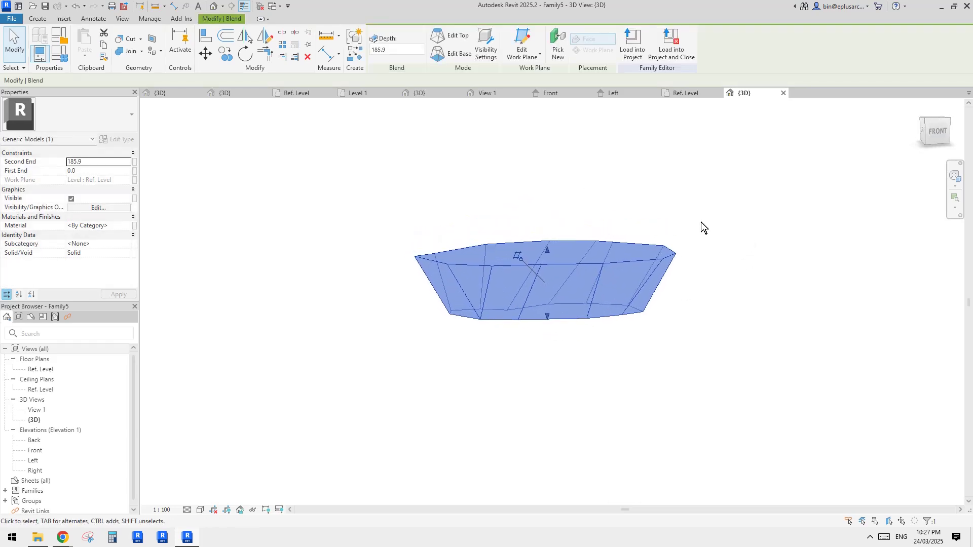
key("Escape")
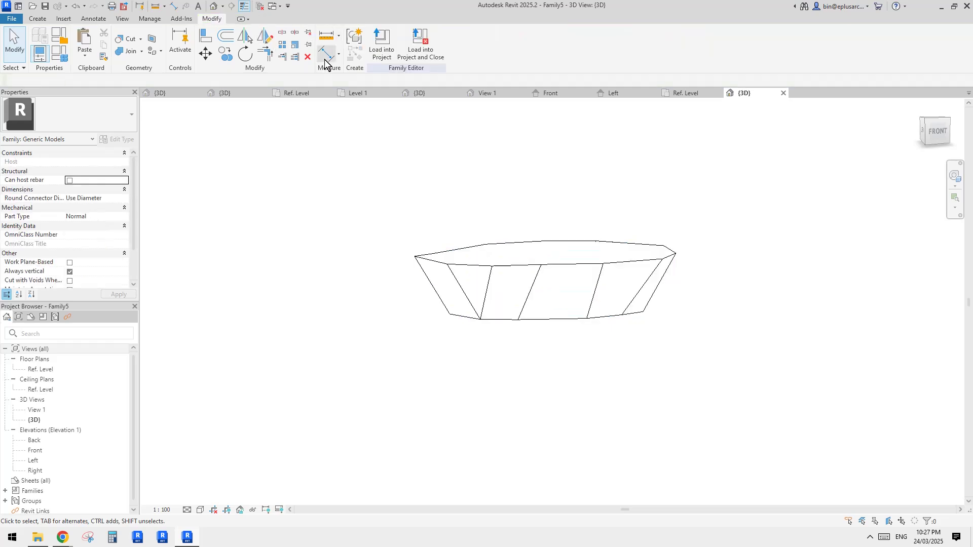
Paste a copy of the blend aligned to the same place and raise its first end above the top to 227.0.
left_click(84, 56)
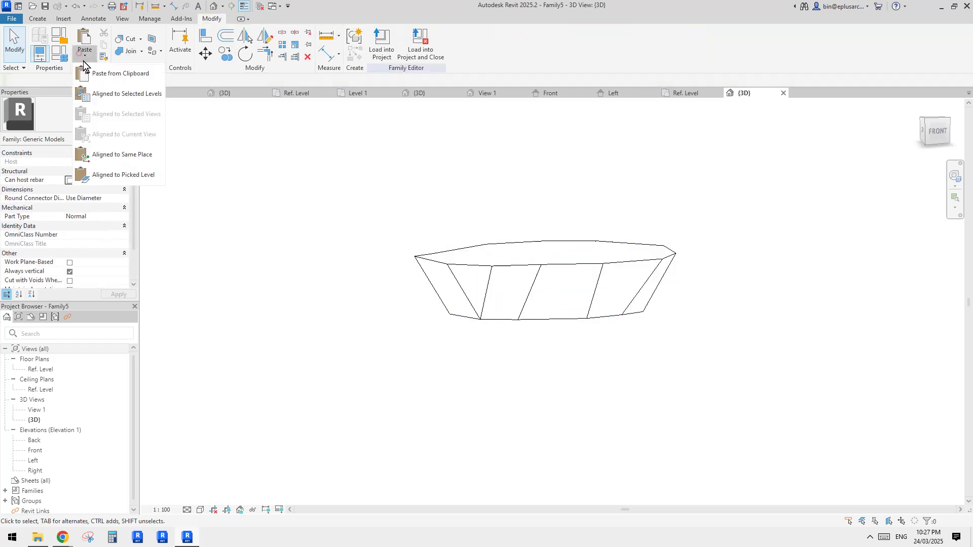
left_click(110, 154)
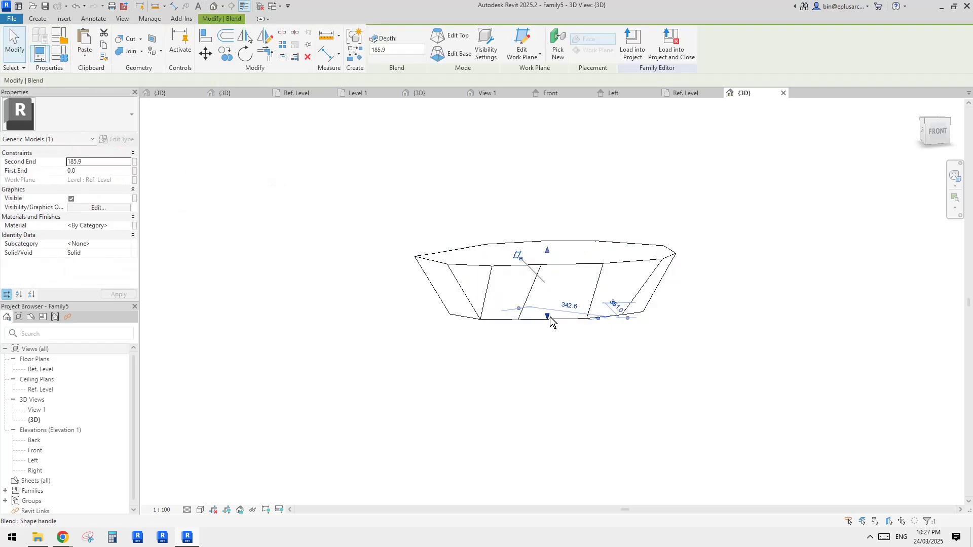
left_click_drag(549, 315, 558, 197)
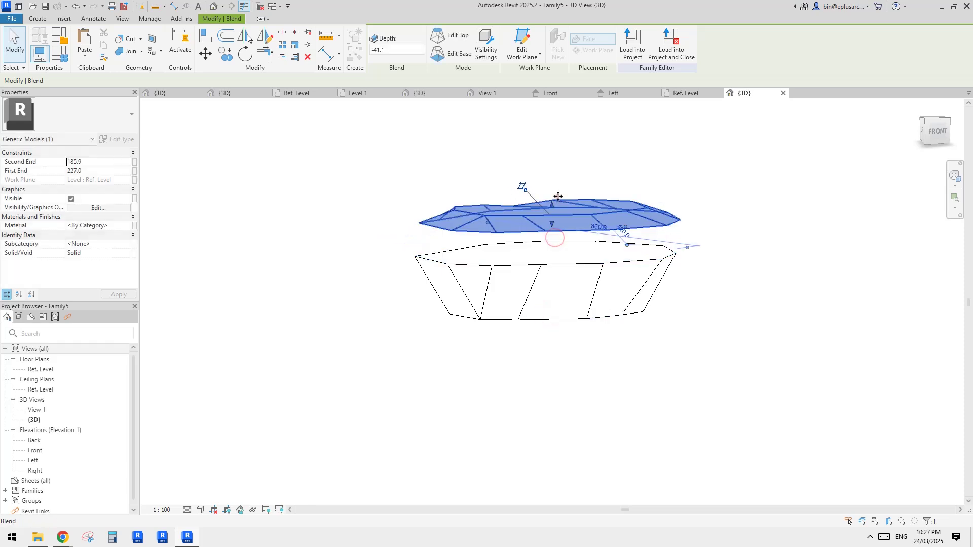
Undo the last move of the copied upper blend.
middle_click_drag(597, 211, 644, 209, "shift")
left_click(781, 204)
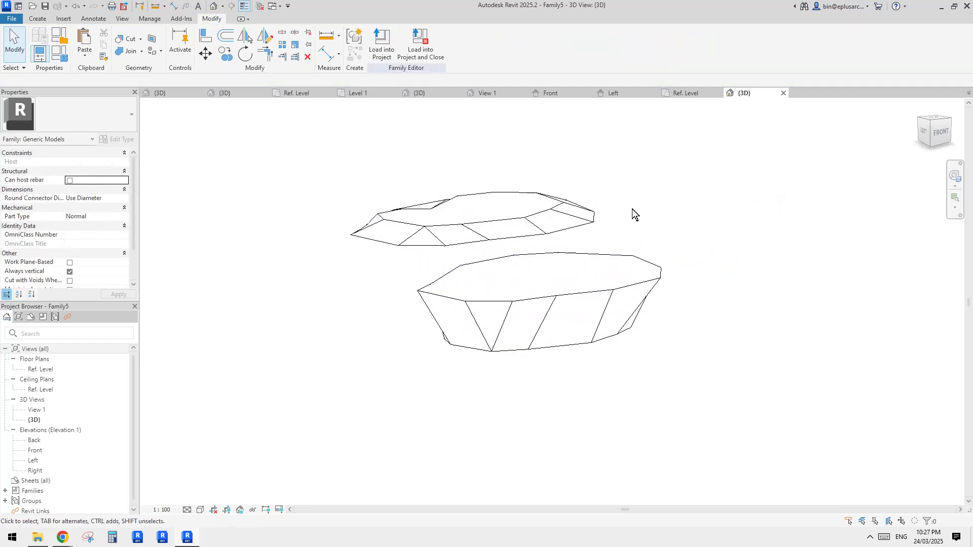
key("ctrl+z")
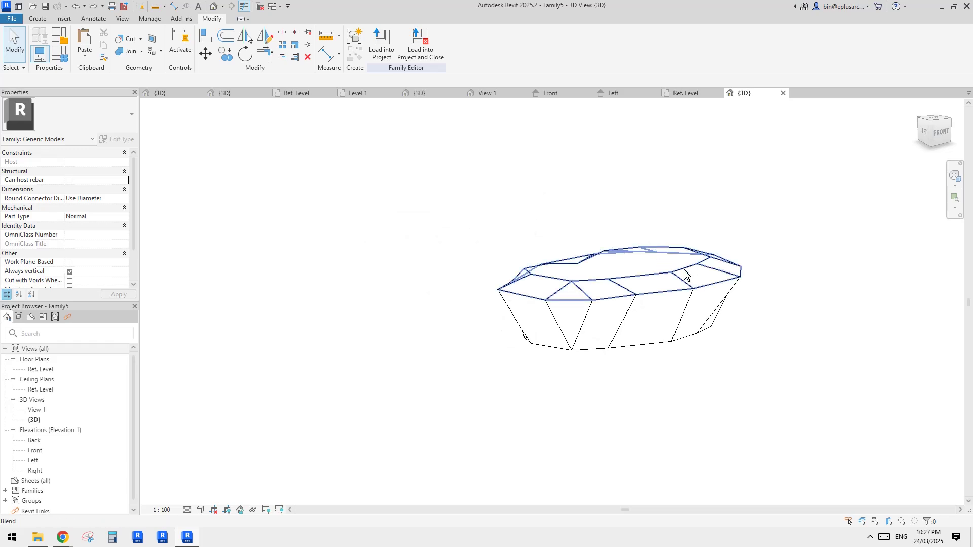
Raise the upper blend's first end to about 358.7, checking the stacked rock shape from several sides.
middle_click_drag(678, 274, 648, 302, "shift")
left_click(591, 334)
left_click_drag(538, 330, 549, 228)
left_click(659, 215)
middle_click_drag(659, 215, 456, 250, "shift")
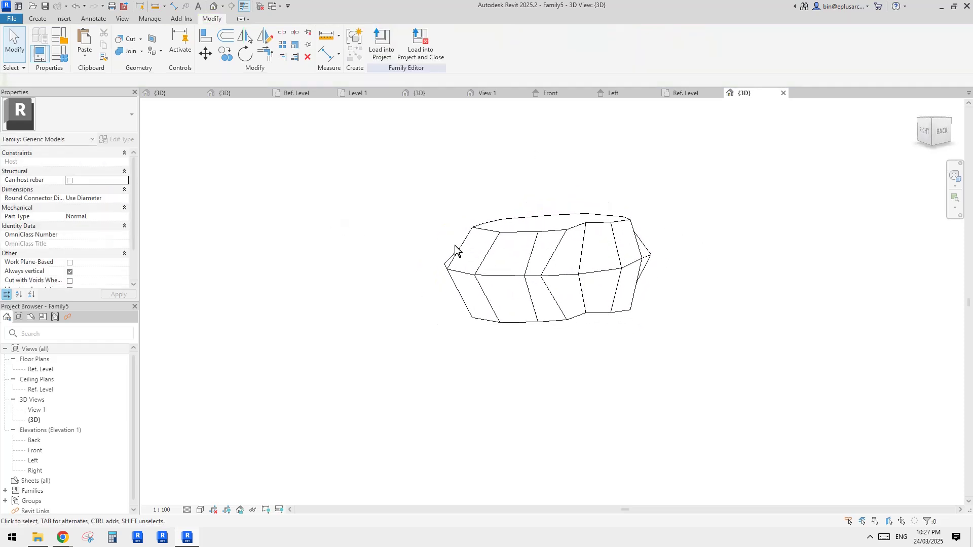
left_click(552, 242)
middle_click_drag(552, 242, 695, 337, "shift")
left_click(735, 248)
left_click(576, 249)
middle_click_drag(576, 248, 534, 287, "shift")
scroll(567, 255, "up", 1)
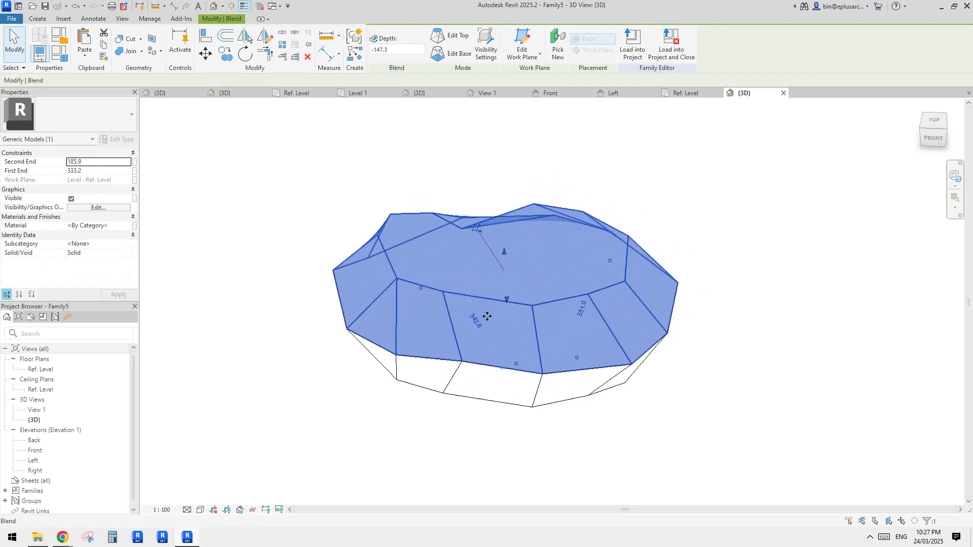
left_click_drag(505, 252, 506, 245)
middle_click_drag(507, 245, 561, 299, "shift")
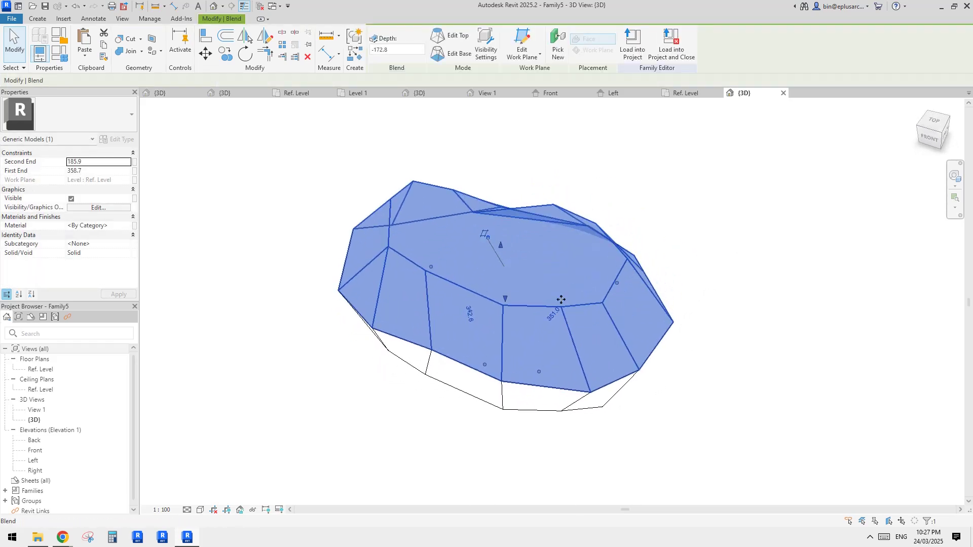
Edit the upper blend's base boundary and delete its entire chain of sketch lines.
left_click(455, 54)
mouse_move(472, 160)
middle_mouse_down("shift")
mouse_move(578, 180)
mouse_move(557, 270)
middle_mouse_up("shift")
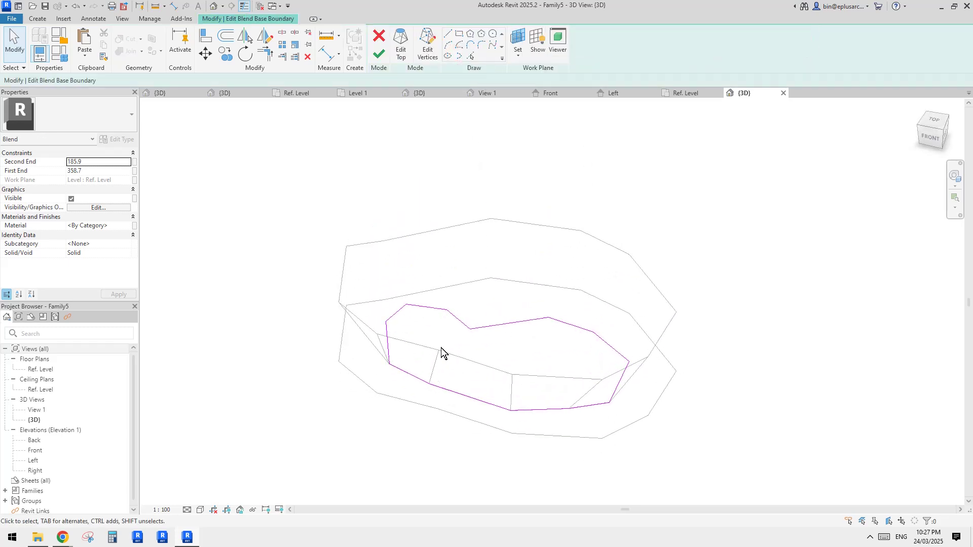
mouse_move(441, 348)
middle_mouse_down("shift")
mouse_move(461, 363)
mouse_move(432, 304)
mouse_move(453, 313)
middle_mouse_up("shift")
middle_click_drag(587, 324, 548, 373, "shift")
key("Tab")
left_click(522, 314)
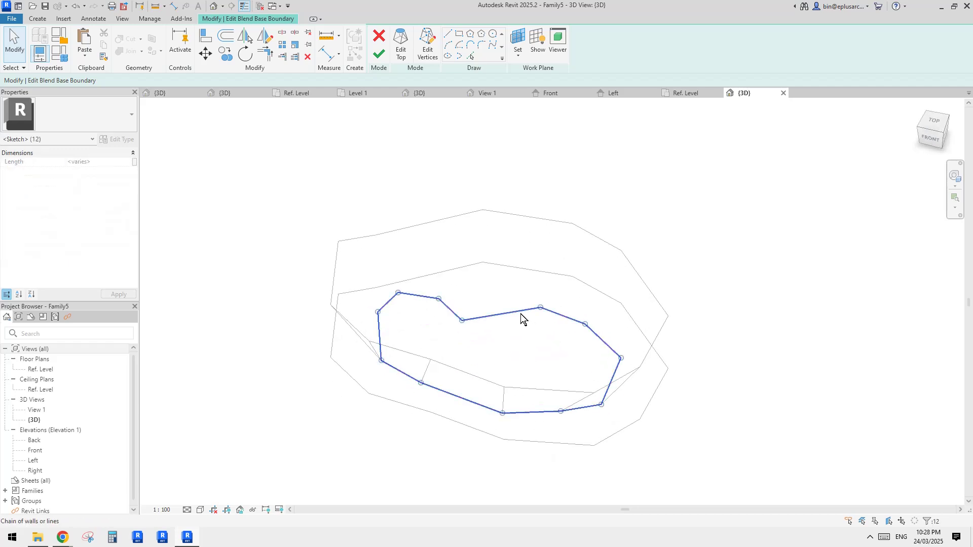
key("Delete")
Sketch a new closed, irregular base boundary for the upper blend inside its top outline.
left_click(450, 36)
middle_click_drag(483, 276, 485, 294, "shift")
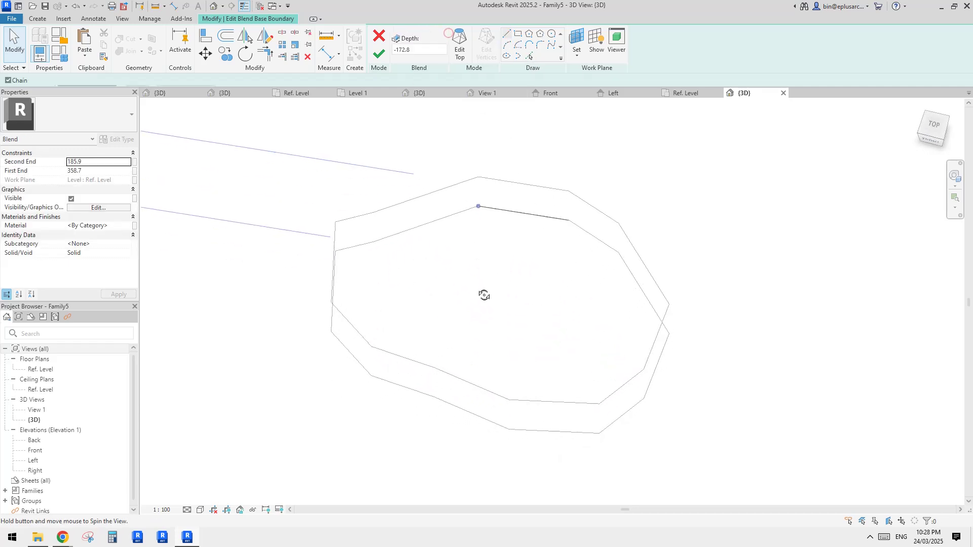
left_click(407, 256)
left_click(429, 232)
left_click(470, 242)
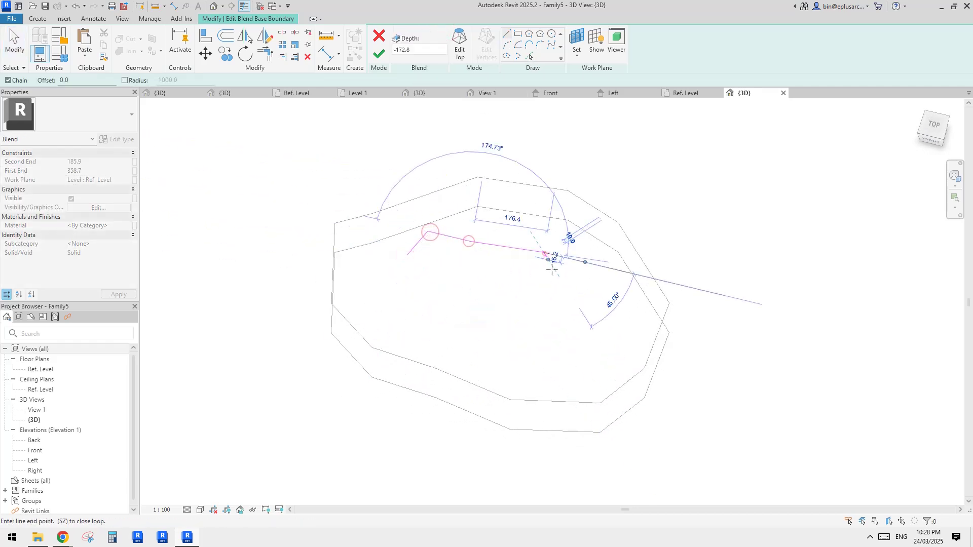
left_click(606, 361)
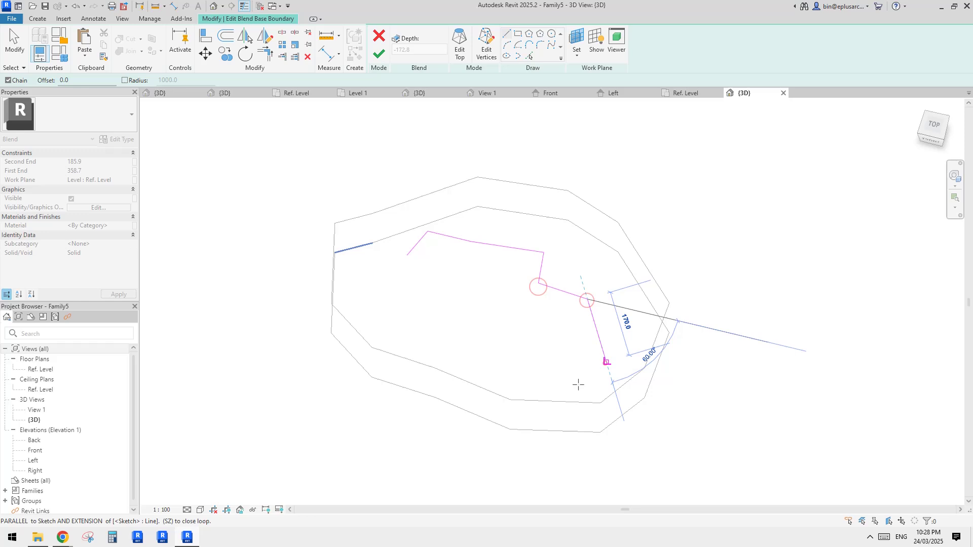
left_click(407, 255)
key("Escape")
Pull the protruding corner of the new base boundary slightly inward and finish editing the blend.
left_click_drag(556, 239, 534, 264)
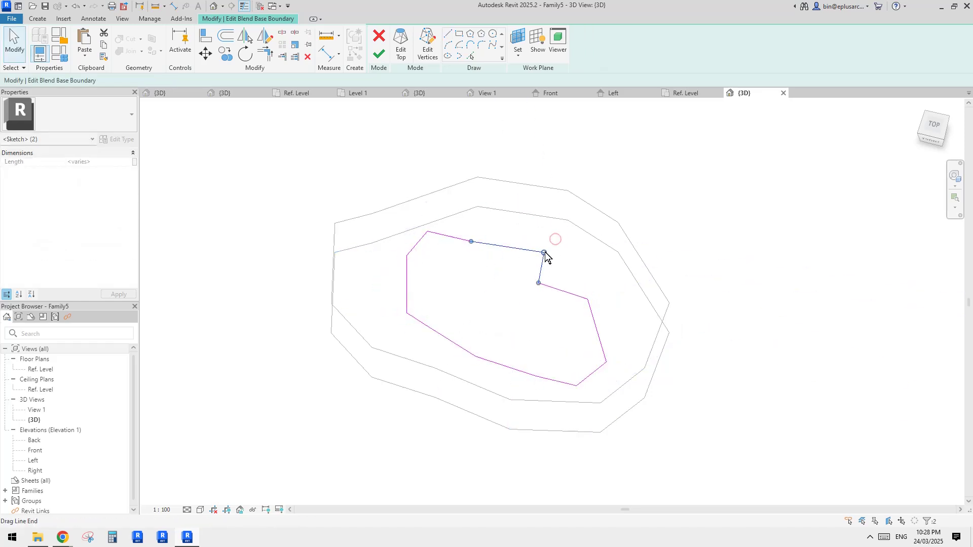
left_click(584, 266)
left_click(379, 55)
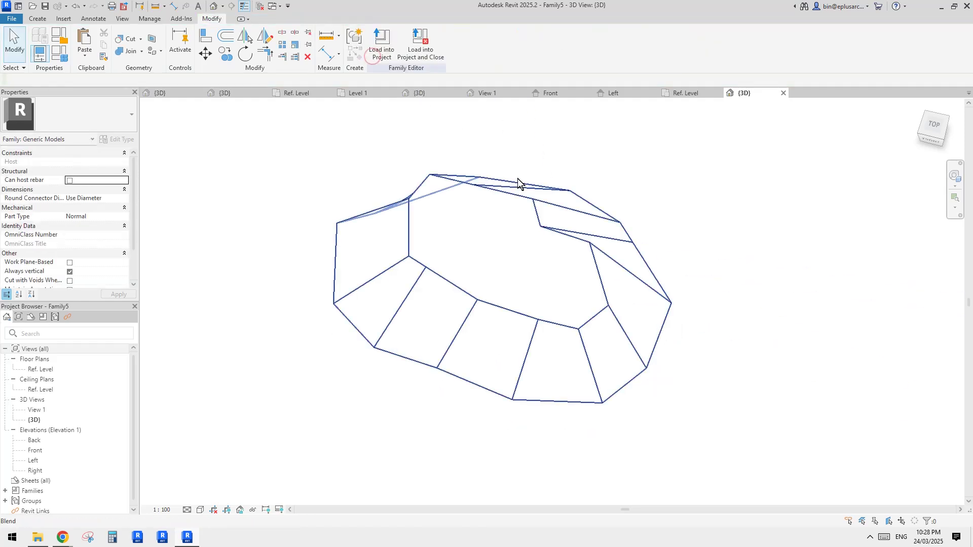
Edit the upper blend's base boundary and pull two neighbouring corners inward to form a deep notch in the outline.
mouse_move(518, 178)
middle_mouse_down("shift")
mouse_move(722, 169)
mouse_move(676, 222)
mouse_move(431, 244)
mouse_move(379, 262)
mouse_move(525, 335)
mouse_move(688, 376)
middle_mouse_up("shift")
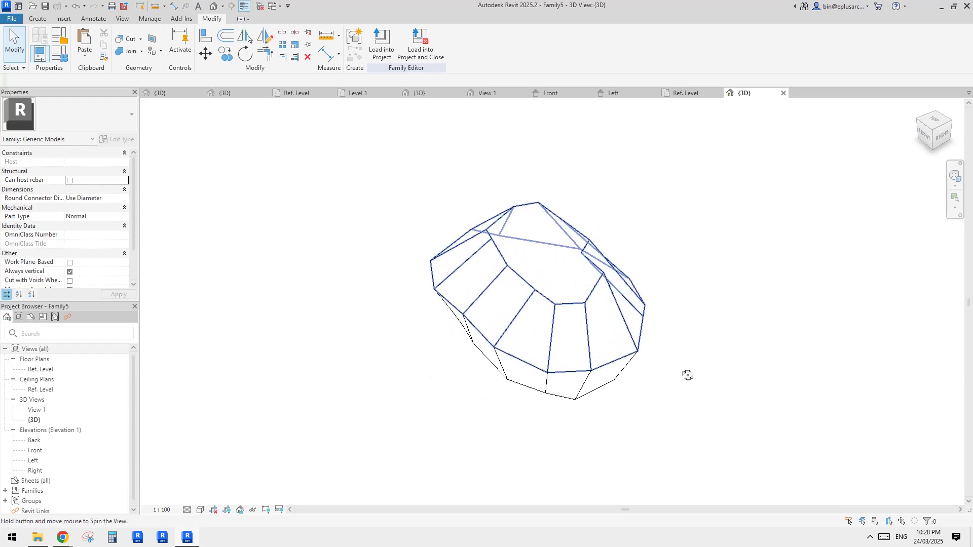
mouse_move(545, 258)
middle_mouse_down("shift")
mouse_move(759, 157)
mouse_move(336, 83)
mouse_move(592, 216)
mouse_move(512, 152)
mouse_move(484, 172)
mouse_move(570, 130)
mouse_move(596, 375)
mouse_move(543, 315)
middle_mouse_up("shift")
double_click(547, 282)
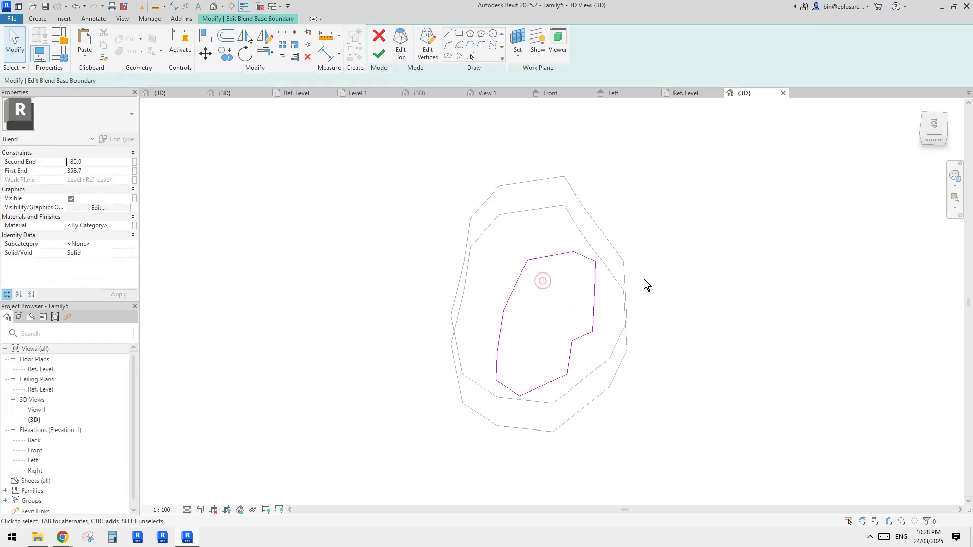
left_click_drag(601, 257, 588, 267)
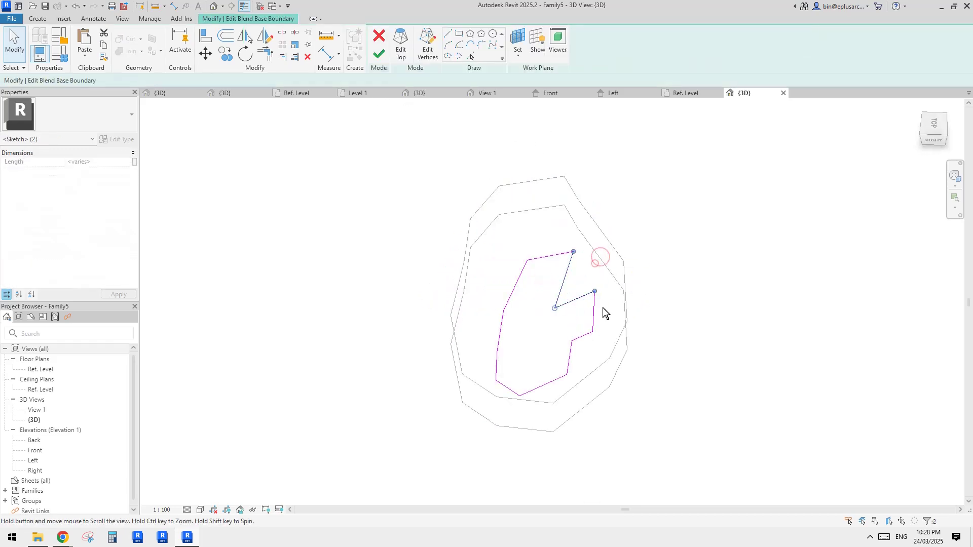
middle_click_drag(603, 309, 603, 308)
left_click(588, 245)
left_click_drag(576, 257, 546, 282)
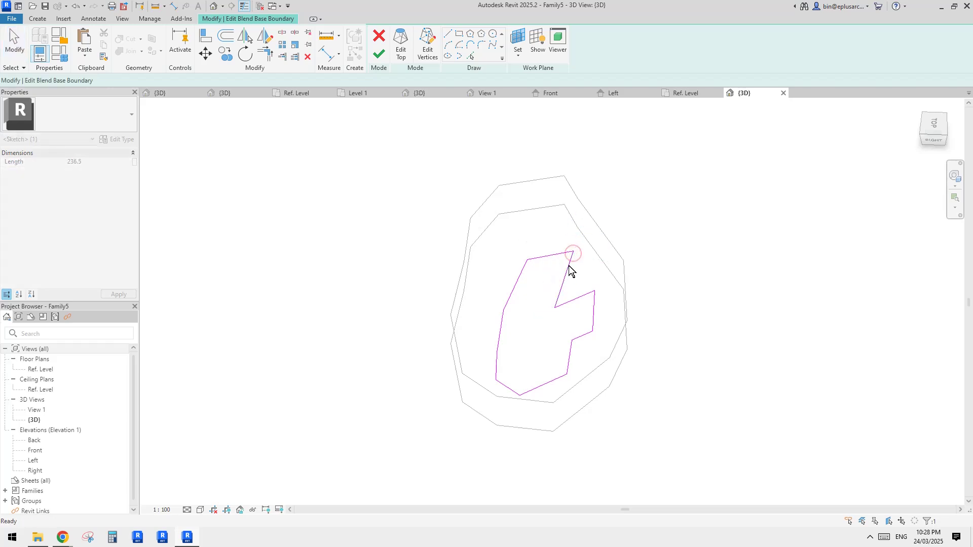
left_click(583, 240)
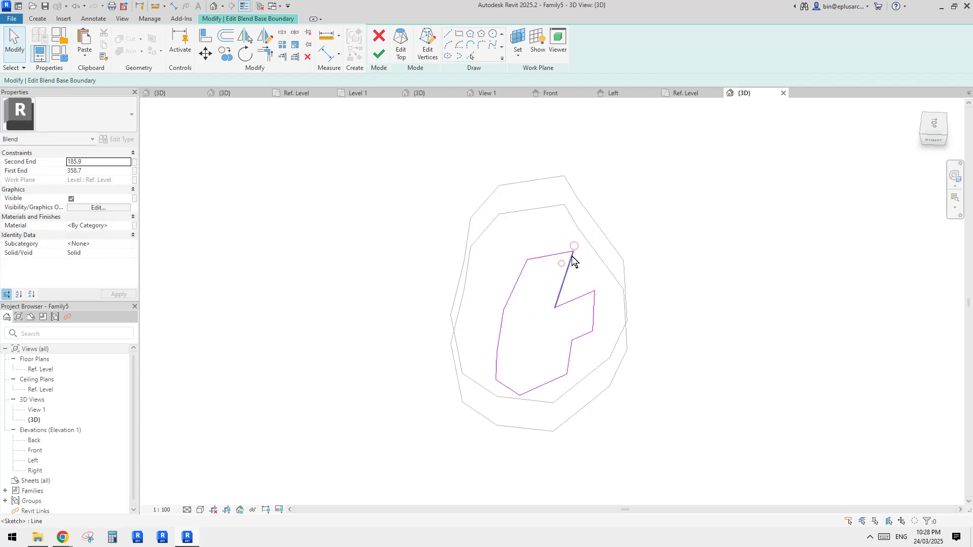
left_click_drag(587, 247, 545, 283)
Pull further corners of the upper blend's base boundary inward to make it more irregular, and finish editing the blend.
scroll(582, 284, "up", 2)
left_click_drag(618, 281, 578, 323)
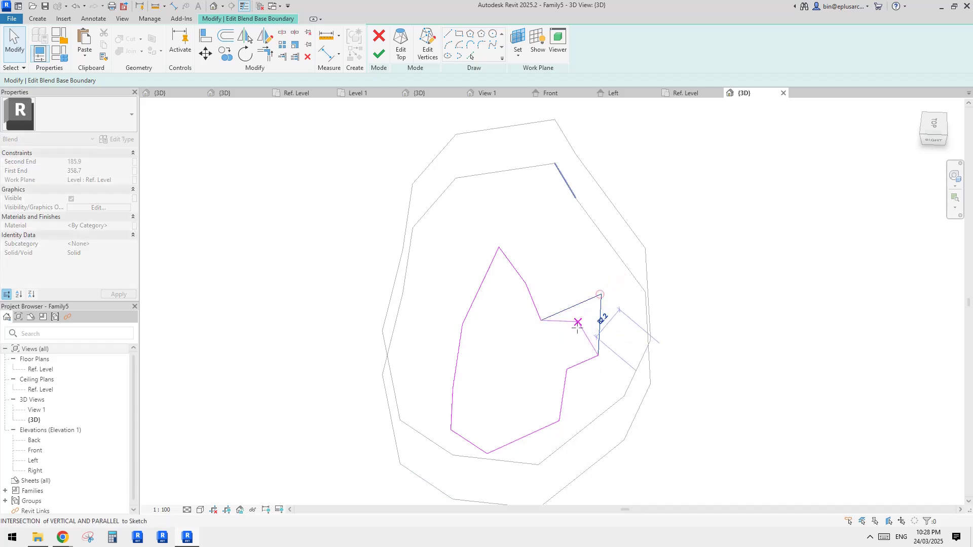
left_click_drag(525, 229, 500, 249)
left_click_drag(496, 296, 508, 292)
left_click(460, 142)
left_click(375, 50)
key("Escape")
Examine the reshaped blend stone in the Ref. Level plan and from several sides in 3D.
middle_click_drag(596, 187, 603, 305, "shift")
double_click(40, 370)
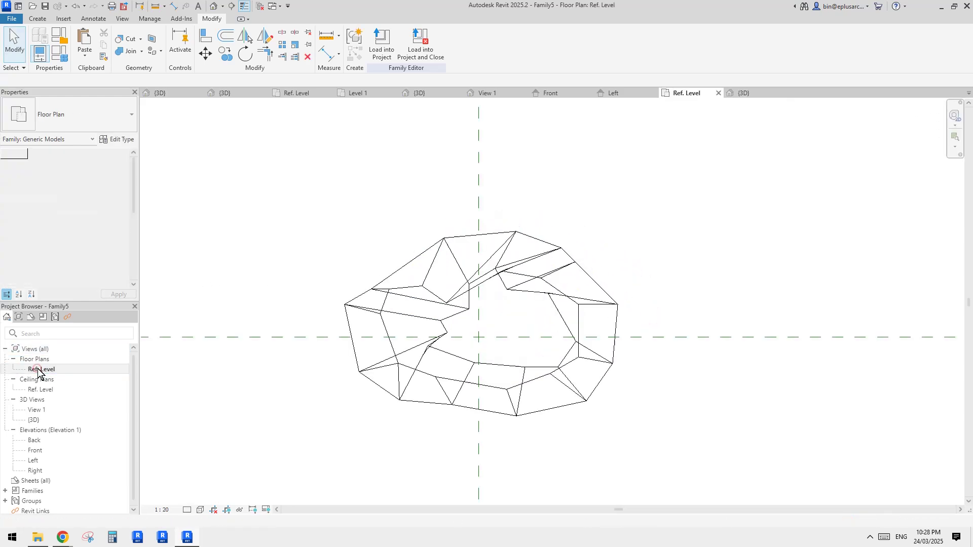
scroll(429, 322, "down", 2)
left_click(213, 7)
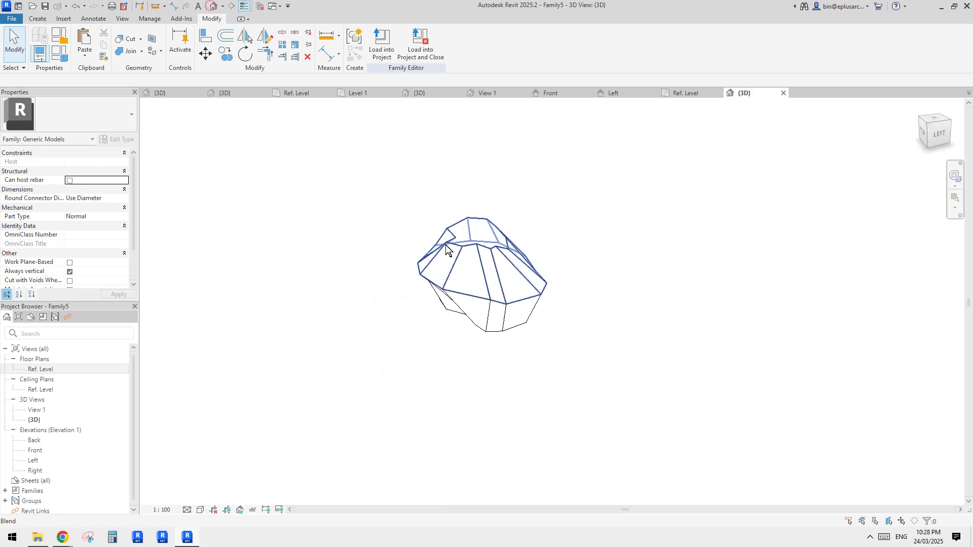
middle_click_drag(446, 245, 517, 308, "shift")
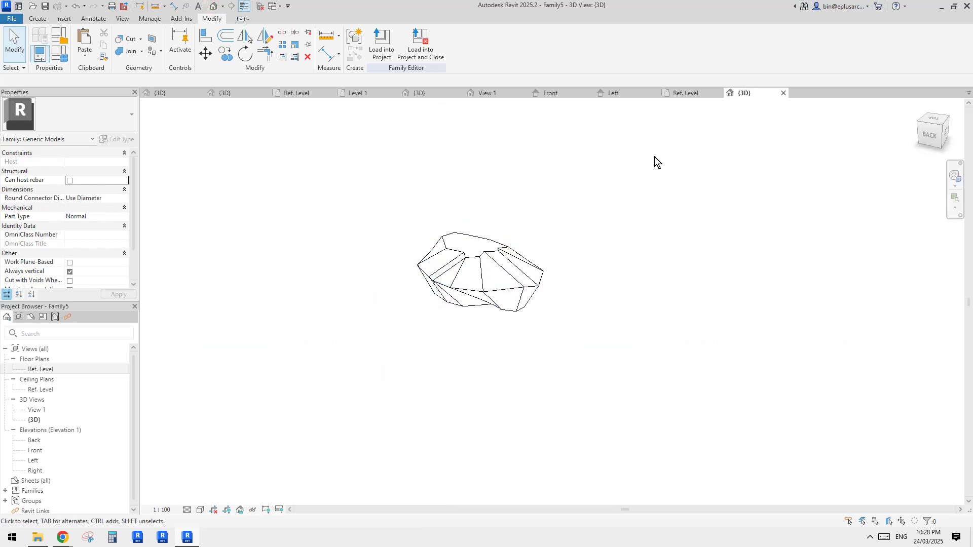
left_click(701, 94)
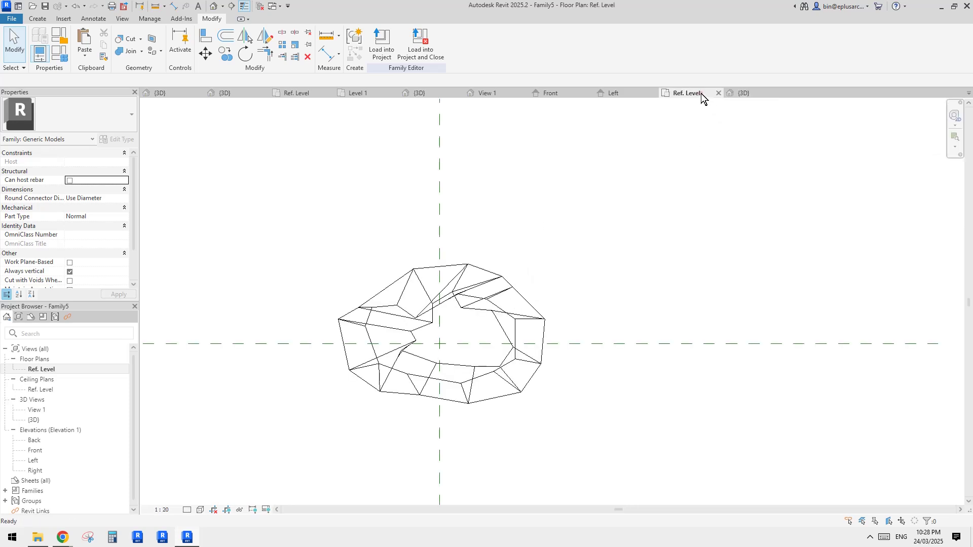
middle_click_drag(522, 318, 536, 318)
left_click(590, 229)
left_click(743, 93)
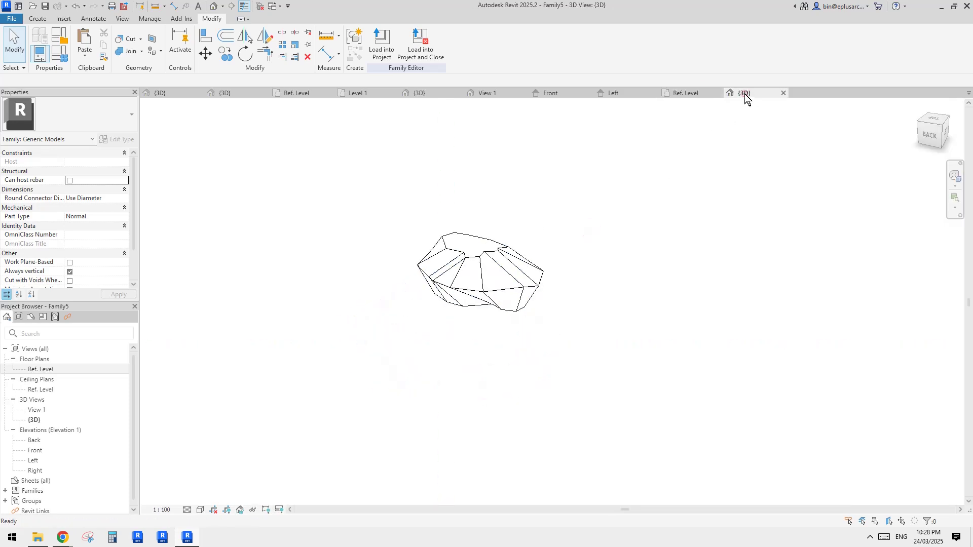
middle_click_drag(691, 143, 565, 206, "shift")
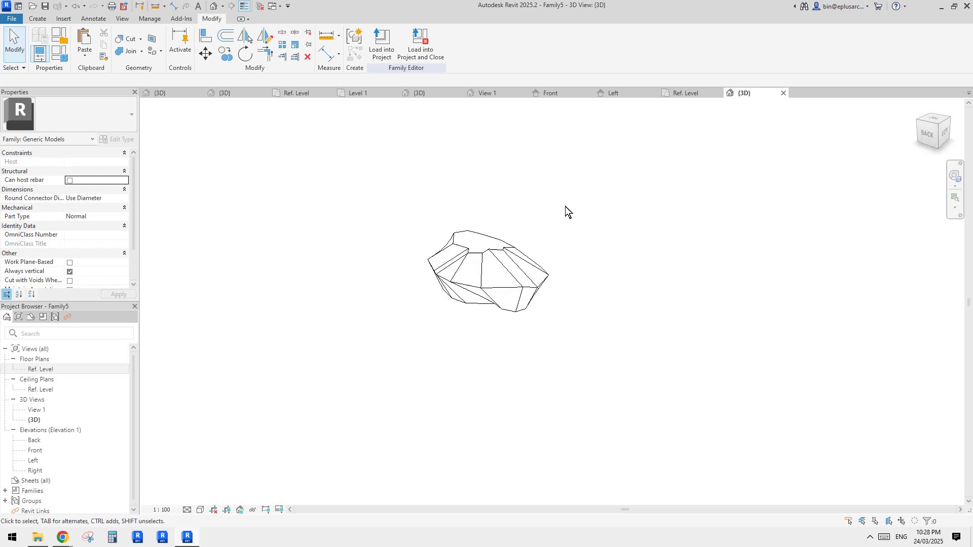
Switch to Project2's 3D view and examine the placed Family4 rocks from several sides.
left_click(300, 94)
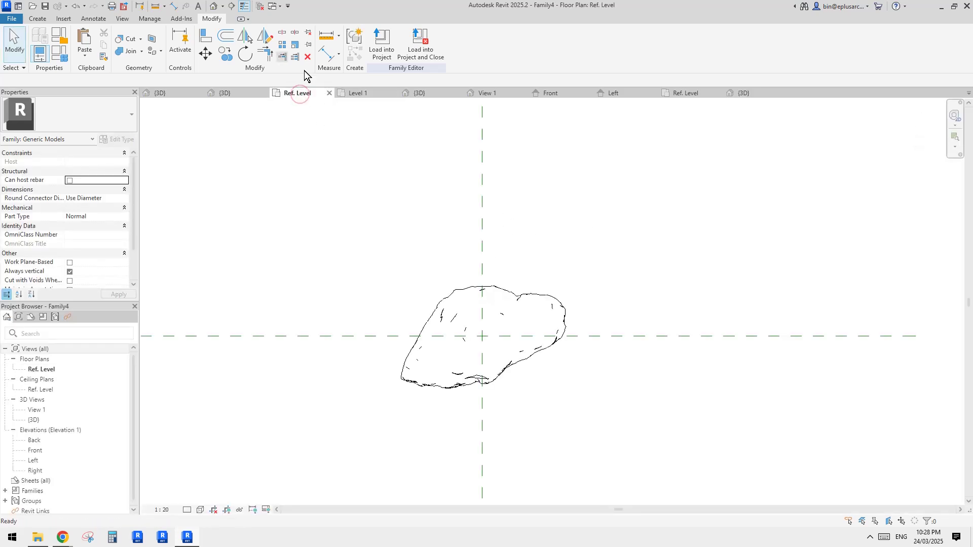
left_click(362, 93)
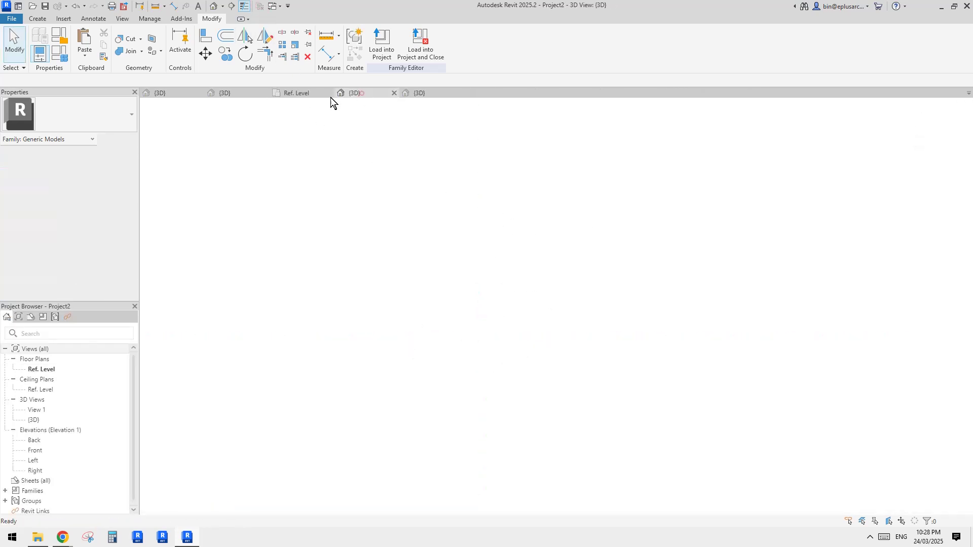
left_click(309, 92)
left_click(363, 92)
middle_click_drag(522, 302, 436, 282, "shift")
scroll(517, 334, "up", 1)
left_click(515, 333)
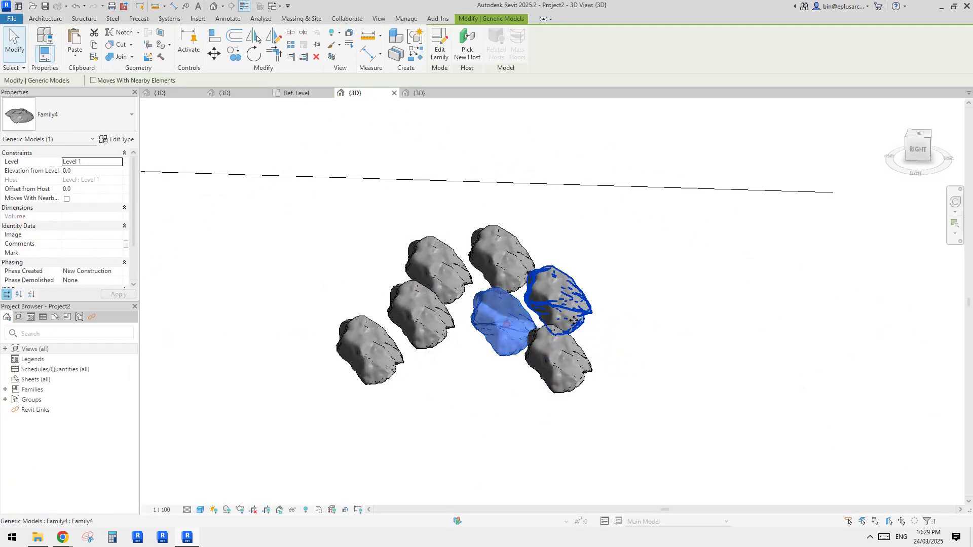
middle_click_drag(575, 310, 555, 353, "shift")
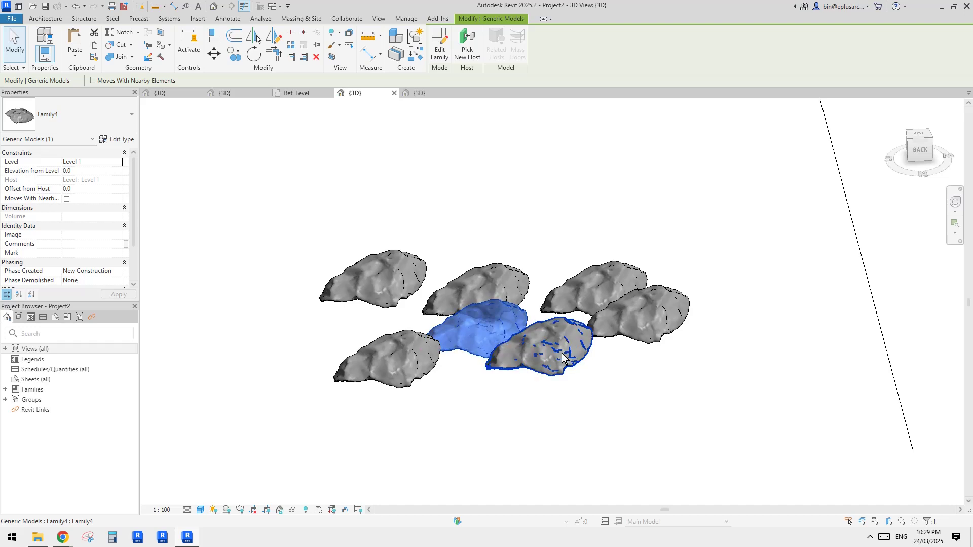
middle_click_drag(630, 332, 268, 203, "shift")
Switch to the CGTrader page in Chrome and look through the free rock 3D models.
mouse_move(66, 542)
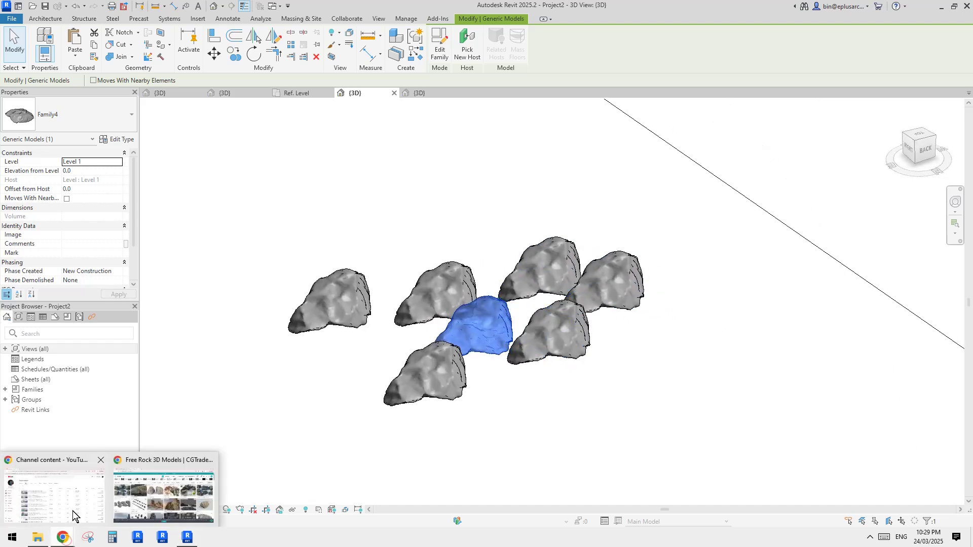
left_click(139, 495)
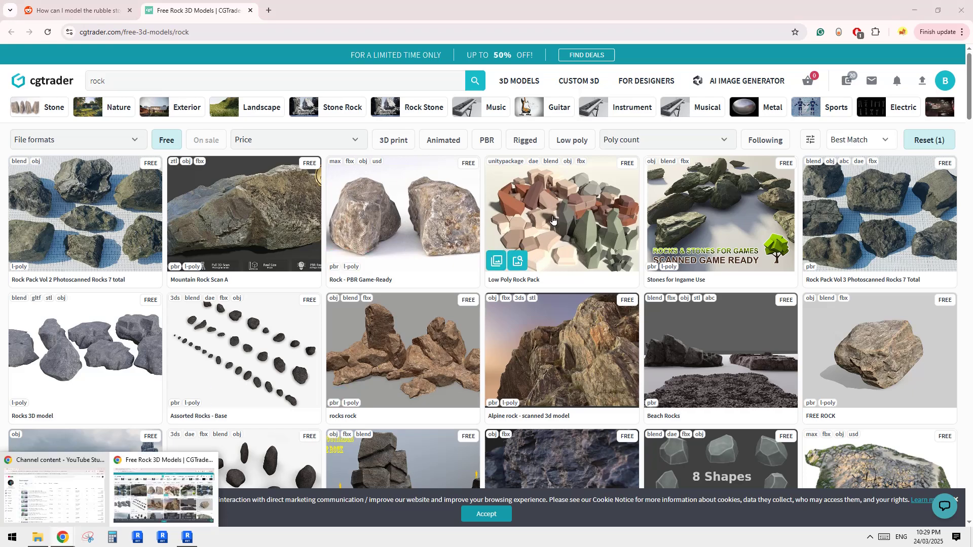
scroll(264, 284, "down", 3)
scroll(257, 213, "down", 2)
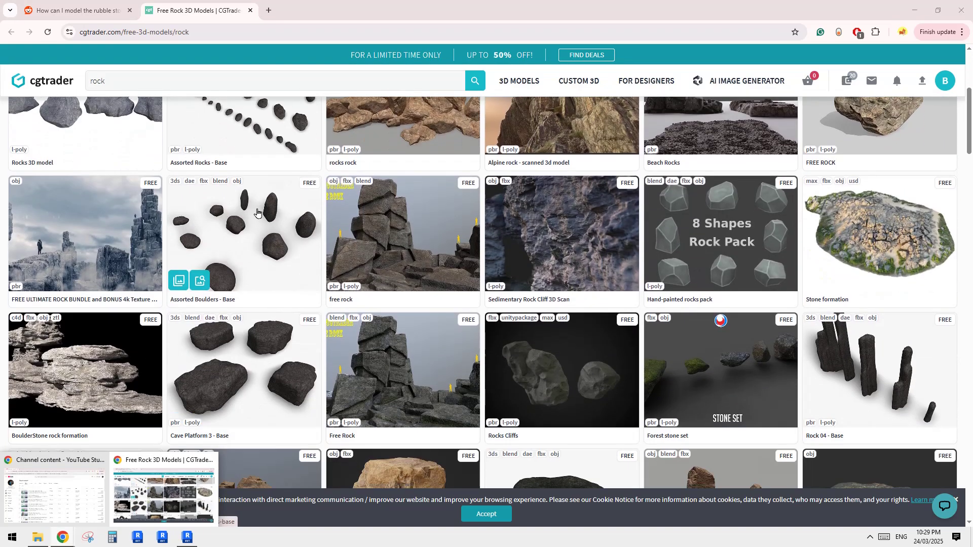
scroll(258, 253, "up", 3)
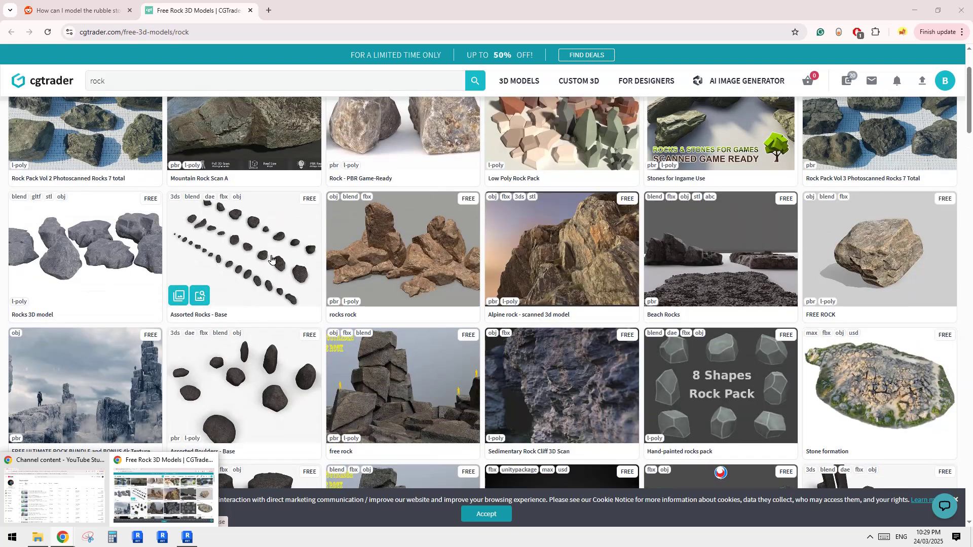
scroll(272, 259, "down", 1)
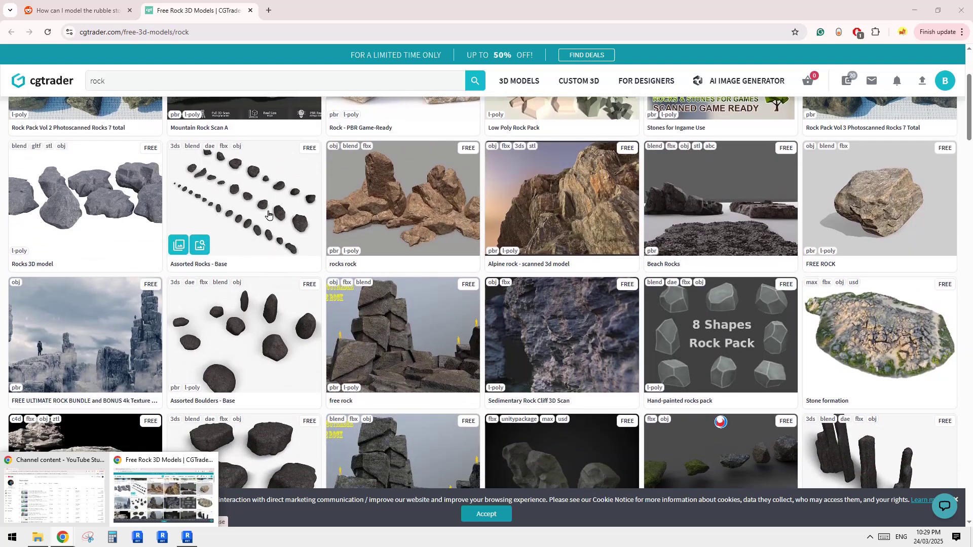
scroll(269, 217, "down", 3)
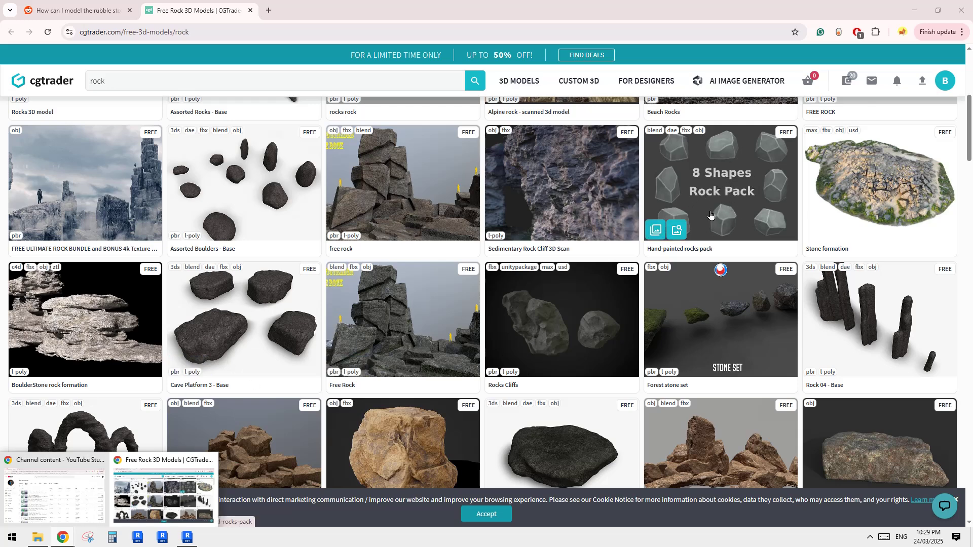
Switch to the Reddit post in Chrome and review the reference drawing with the rubble stone detail.
left_click(66, 493)
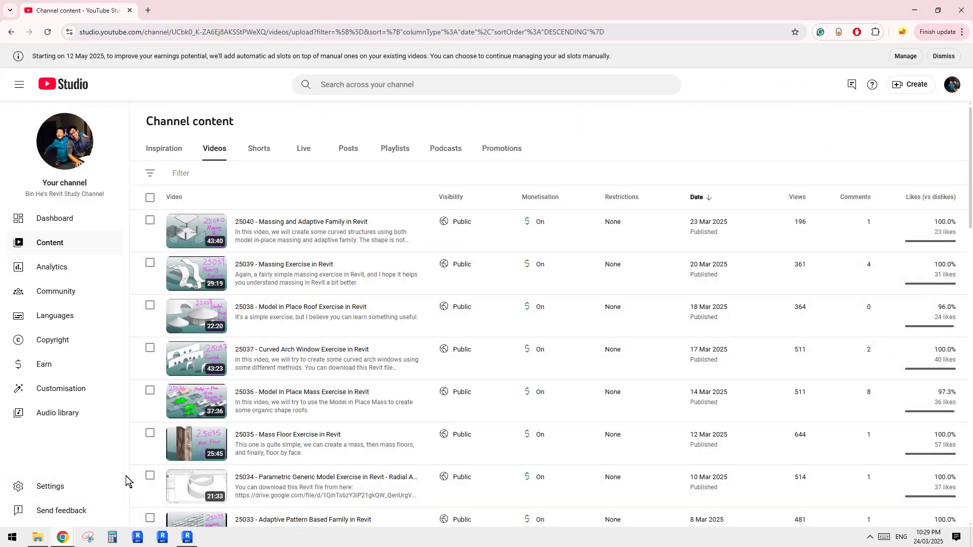
mouse_move(75, 537)
left_click(162, 495)
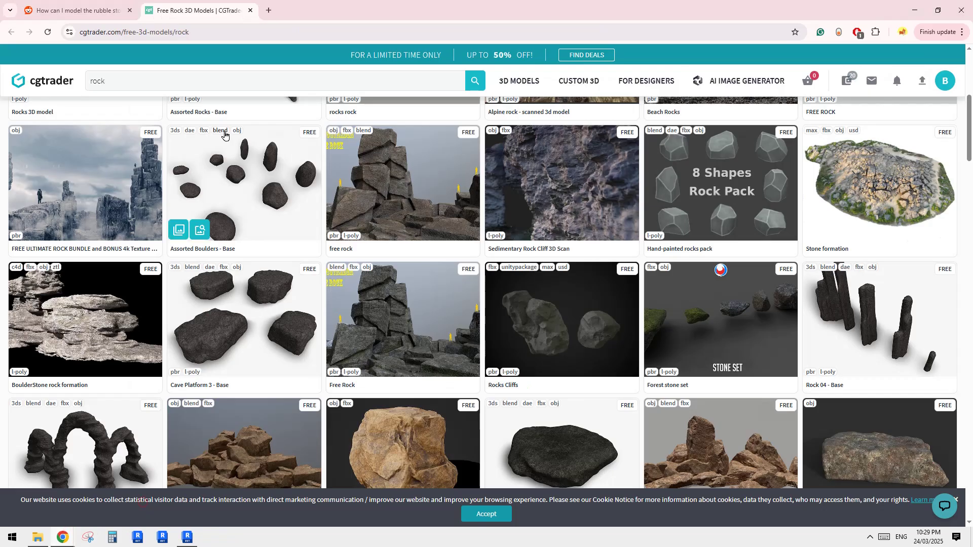
left_click(104, 11)
scroll(475, 220, "up", 3)
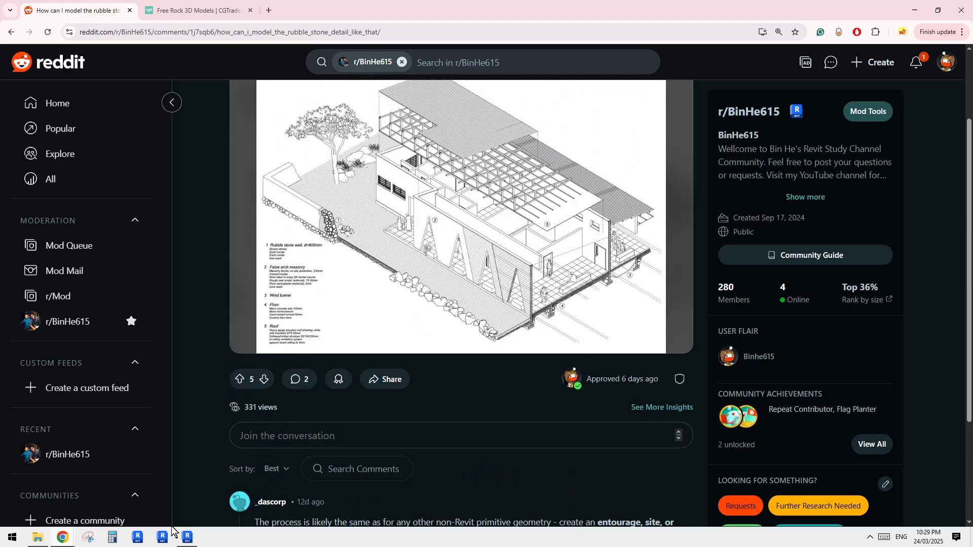
Switch to Revit and examine the imported rock groups in Family1's 3D view.
left_click(187, 538)
scroll(406, 391, "up", 2)
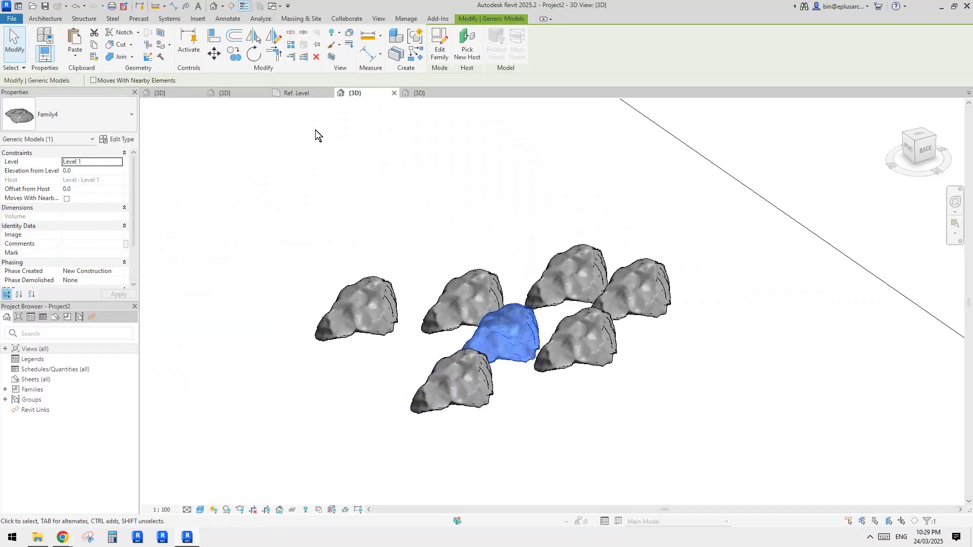
left_click(162, 93)
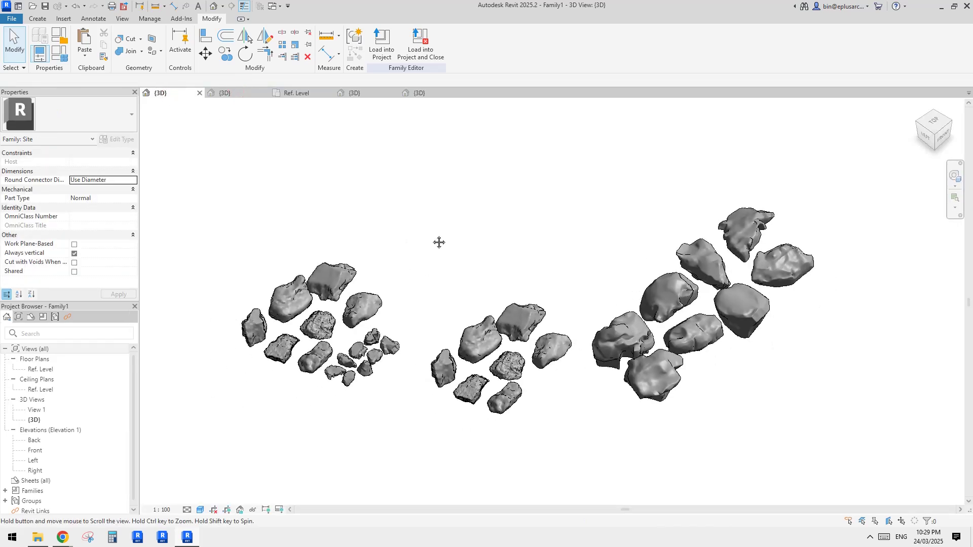
middle_click_drag(439, 243, 460, 230)
Return to CGTrader's free rock models in Chrome, view the Rock Pack Vol 2 Photoscanned Rocks page, and go back to the list.
mouse_move(64, 538)
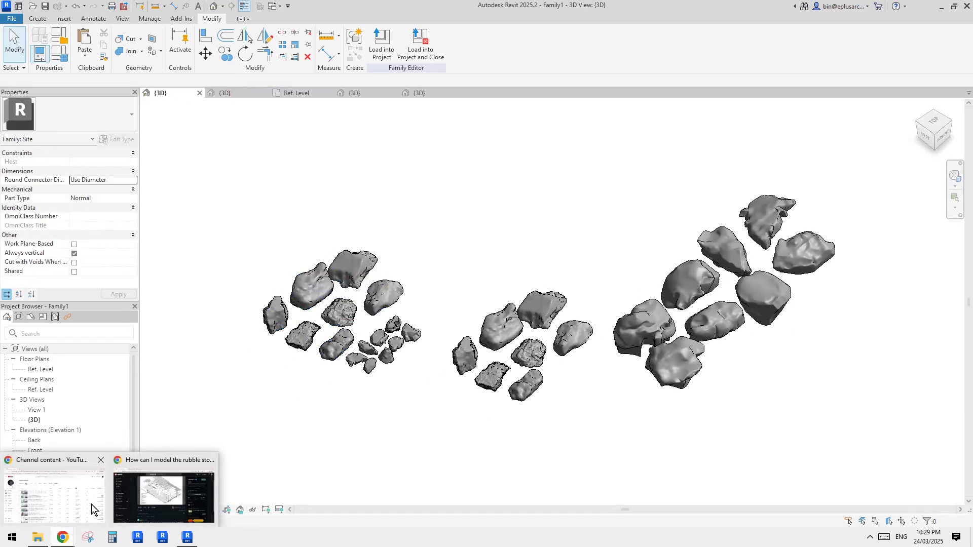
left_click(162, 495)
left_click(208, 11)
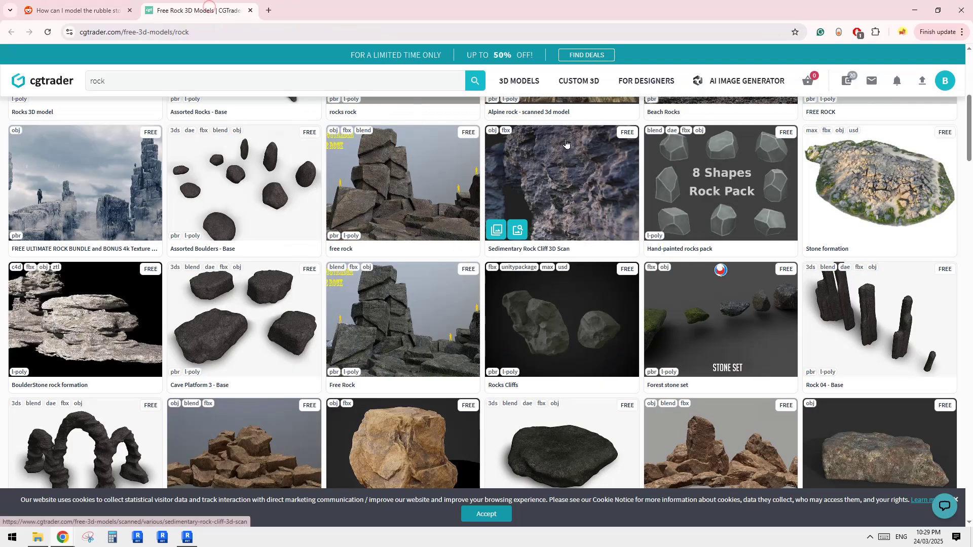
scroll(235, 229, "up", 6)
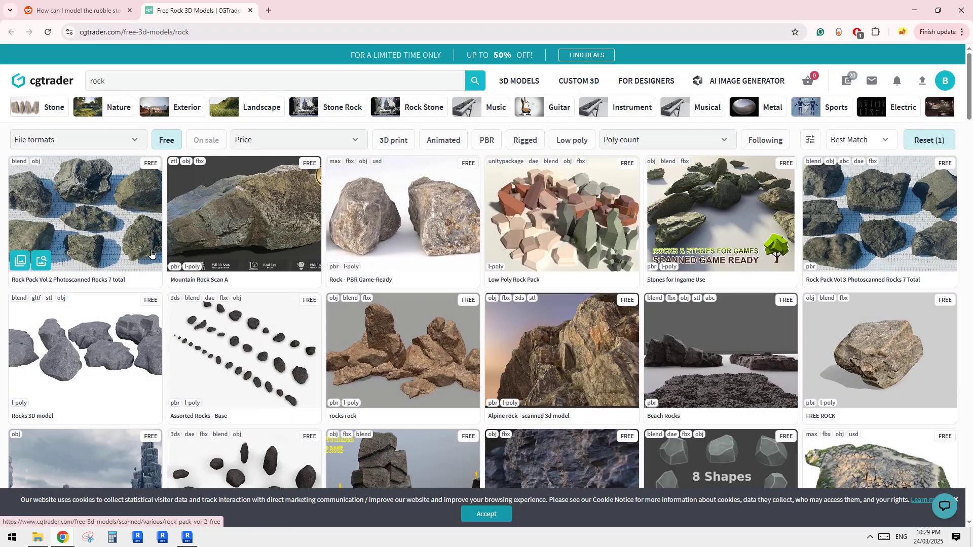
left_click(70, 212)
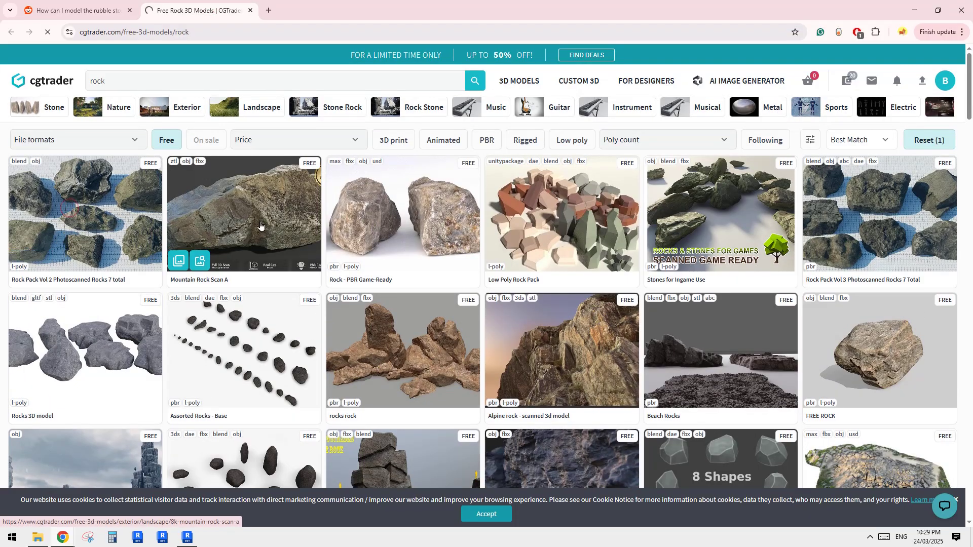
scroll(614, 267, "down", 4)
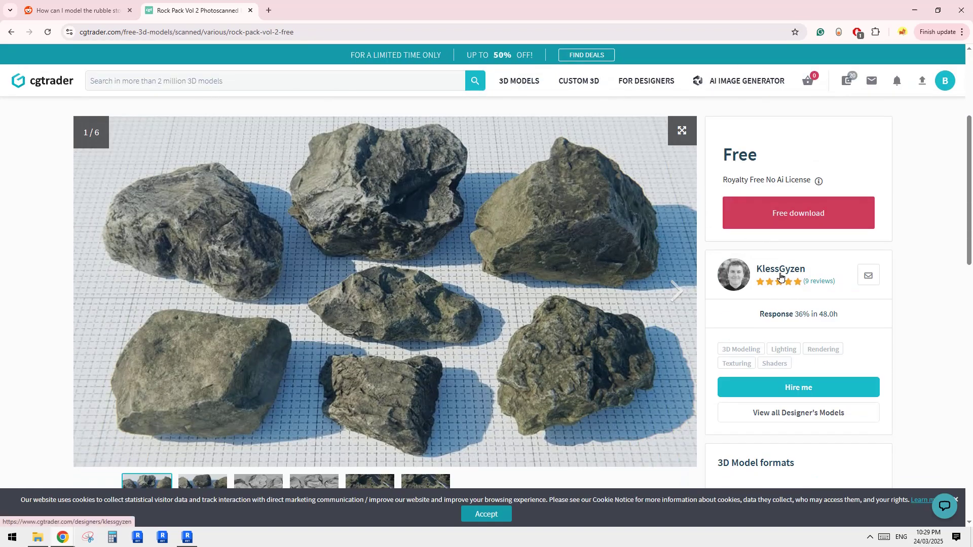
left_click(10, 32)
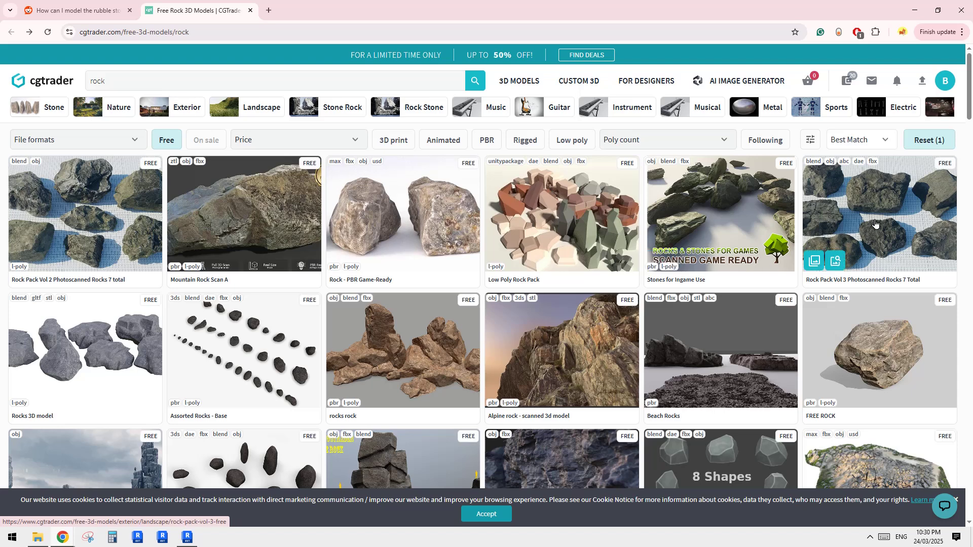
Inspect the free "Rocks 3D model" page and return to the rock model list.
scroll(876, 224, "down", 1)
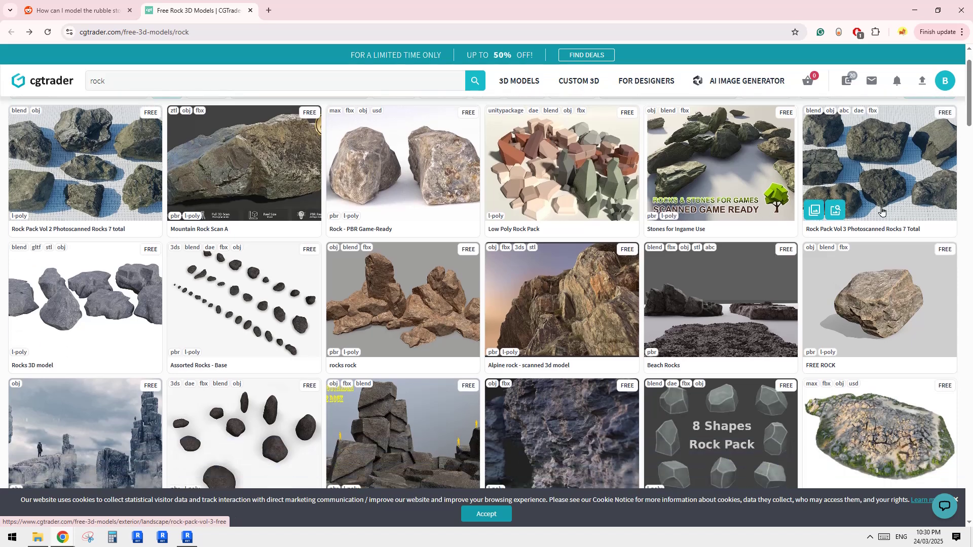
left_click(110, 289)
scroll(646, 309, "down", 3)
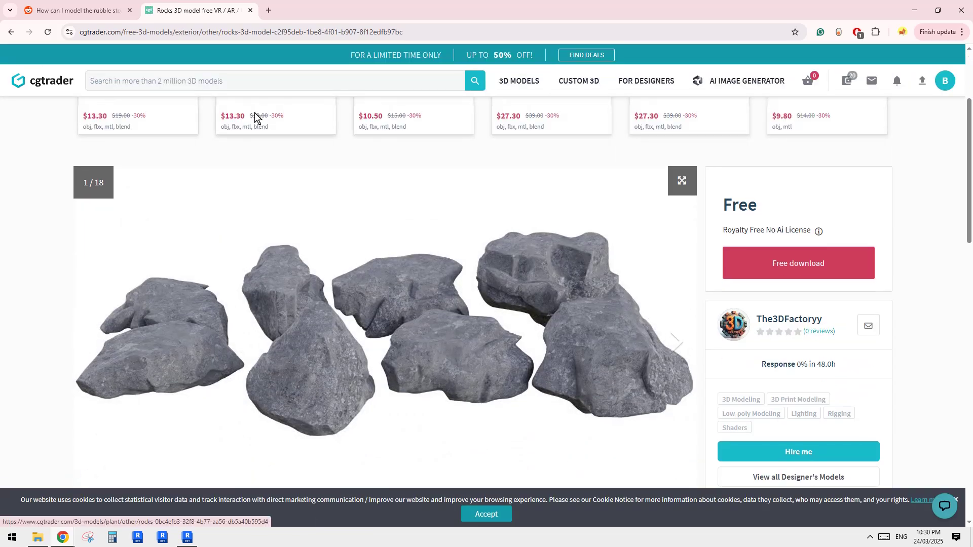
key("alt+Left")
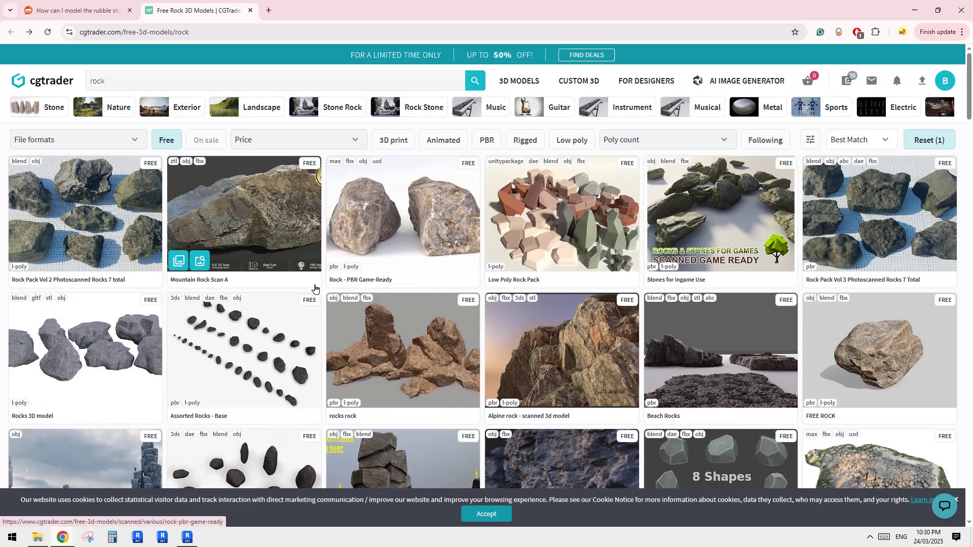
Reopen the Reddit post on modelling rubble stone and examine its axonometric drawing.
mouse_move(62, 538)
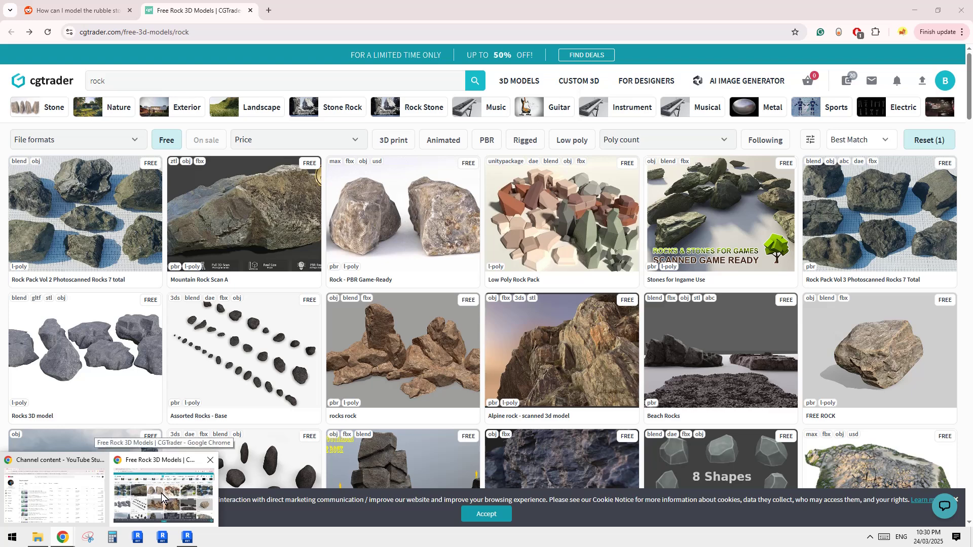
left_click(110, 12)
scroll(516, 214, "up", 1)
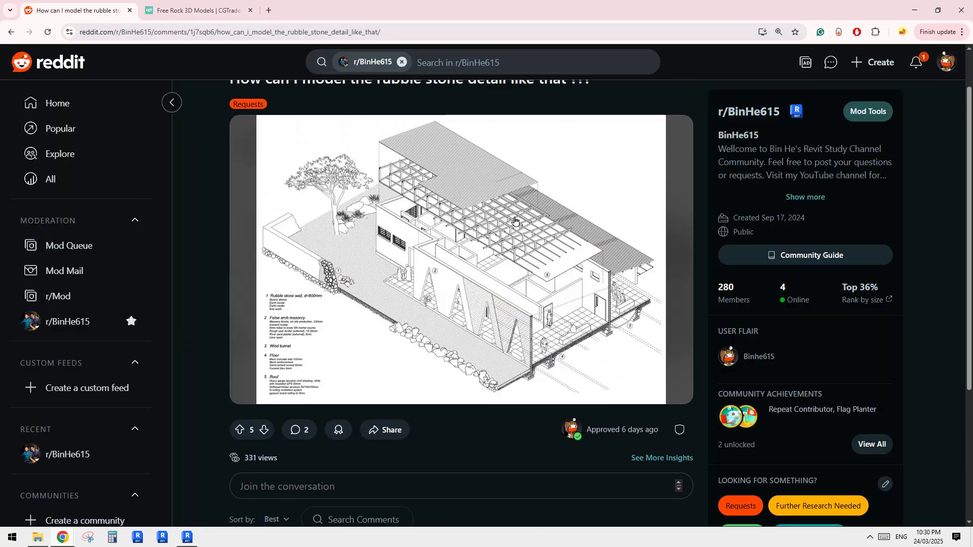